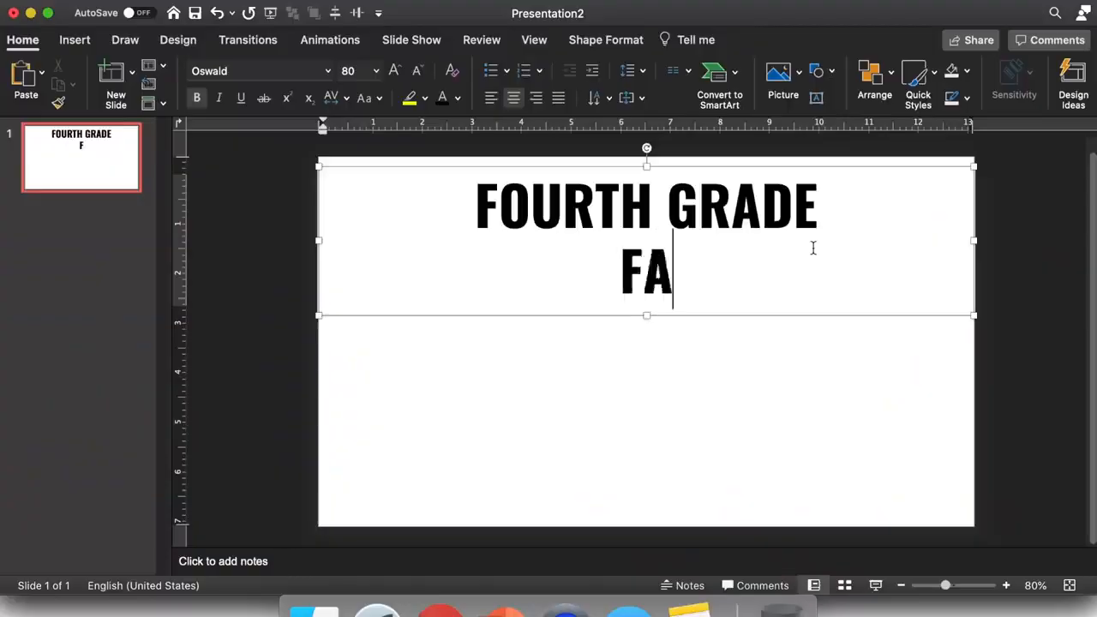
Complete the second title line as "FAKE ELEMENTARY SCHOOL" and set that line in Oswald Regular.
{"action": "type", "text": "KE ELEMENTARY SCHOOL"}
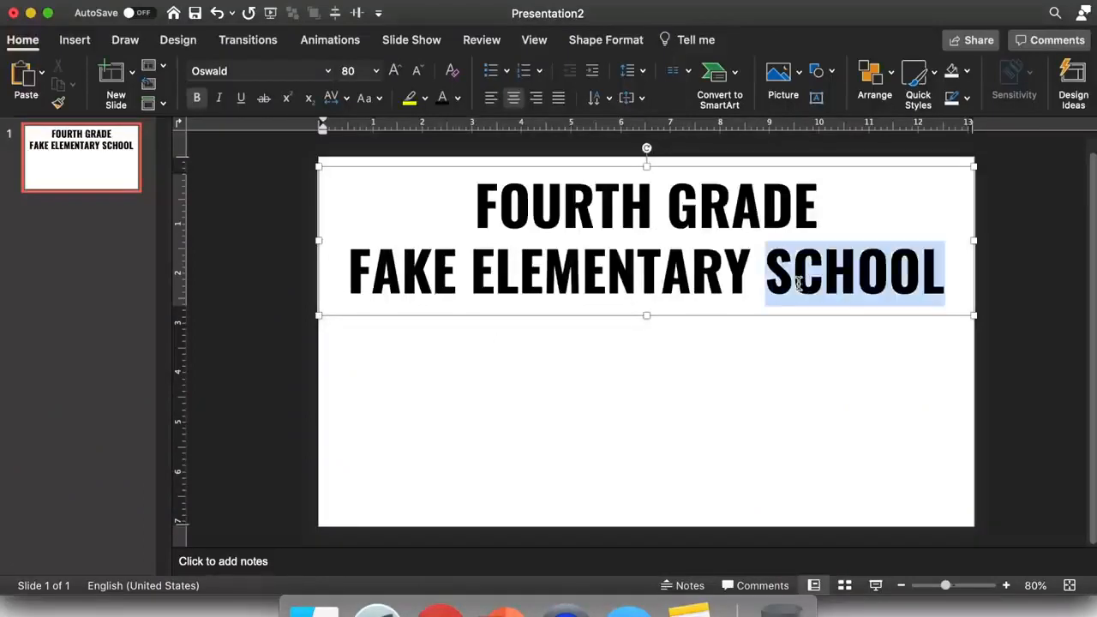
{"action": "triple_click", "coordinate": [811, 264]}
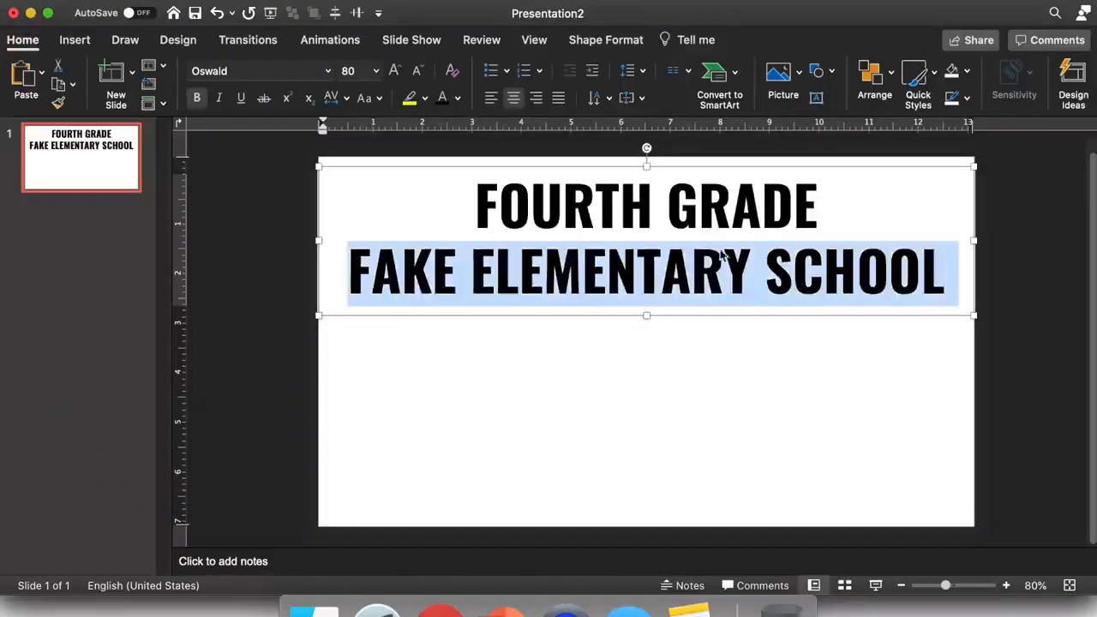
{"action": "left_click", "coordinate": [327, 74]}
{"action": "mouse_move", "coordinate": [363, 210]}
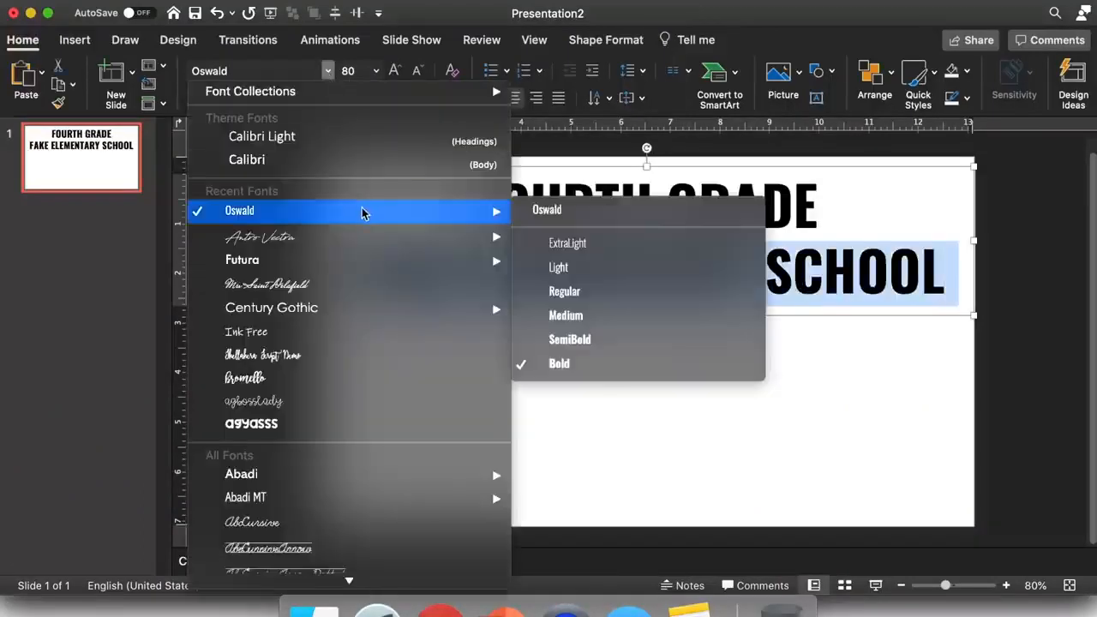
{"action": "left_click", "coordinate": [549, 292]}
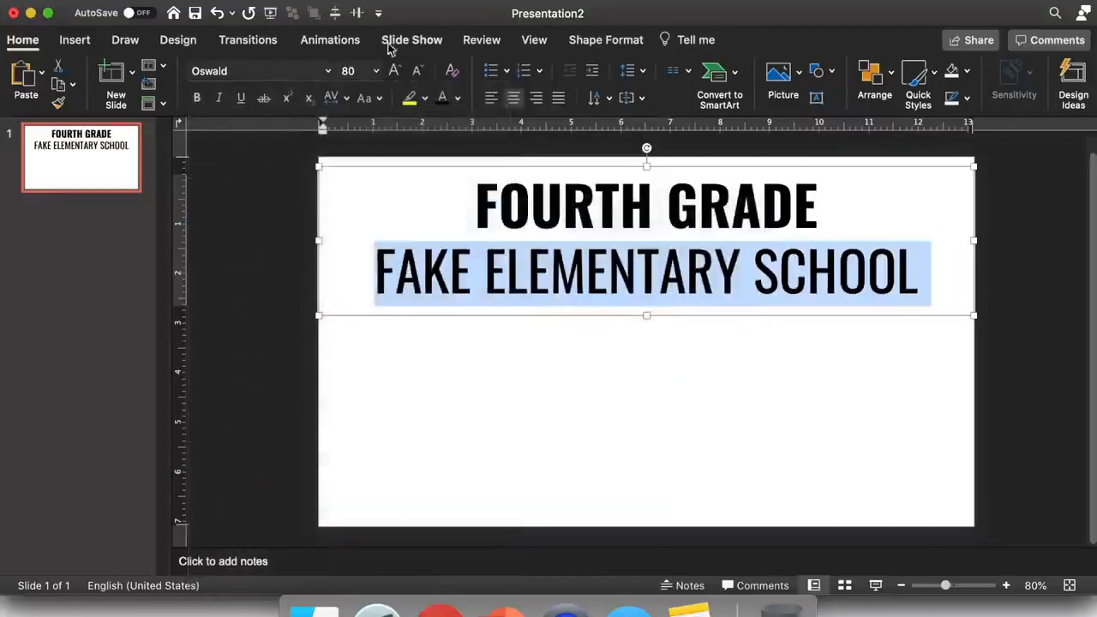
Reduce the FAKE ELEMENTARY SCHOOL line to a font size of 48.
{"action": "left_click", "coordinate": [418, 72]}
{"action": "left_click", "coordinate": [418, 72]}
{"action": "left_click", "coordinate": [417, 72]}
{"action": "left_click", "coordinate": [418, 72]}
{"action": "left_click", "coordinate": [418, 73]}
{"action": "left_click", "coordinate": [418, 74]}
{"action": "left_click", "coordinate": [395, 76]}
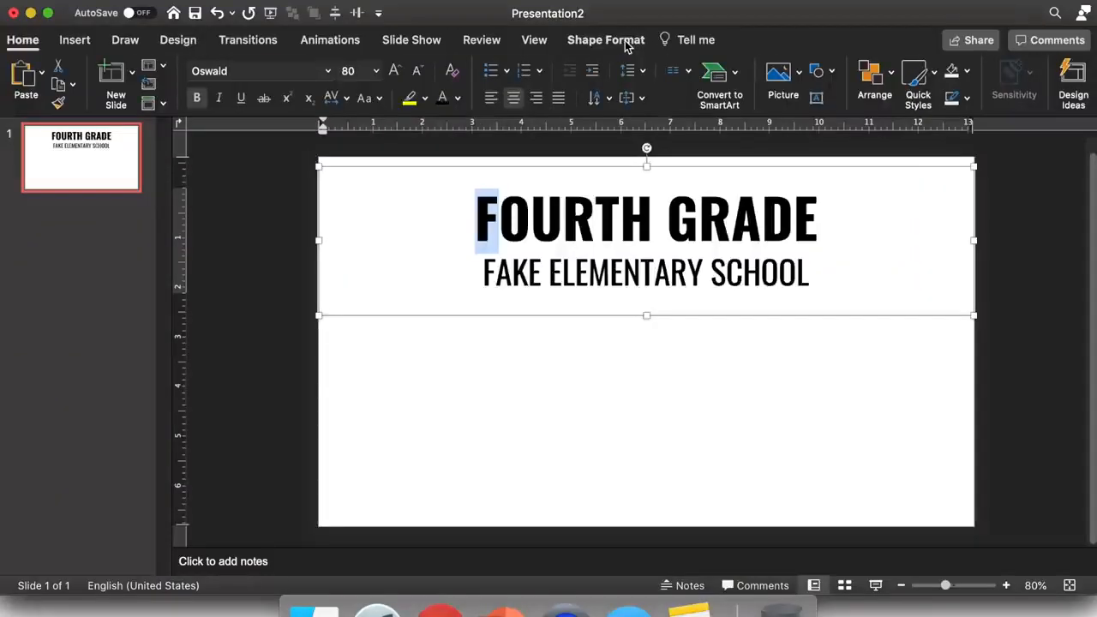
Fill the F of FOURTH and the G of GRADE with the Strawberry pink crayon colour.
{"action": "left_click", "coordinate": [609, 40]}
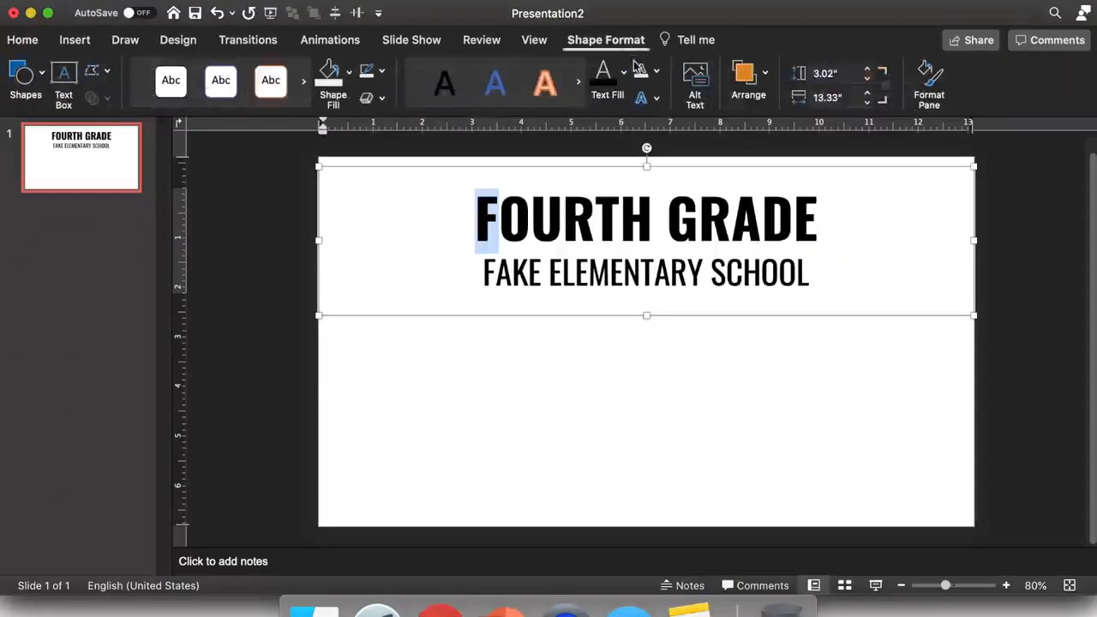
{"action": "left_click", "coordinate": [623, 73]}
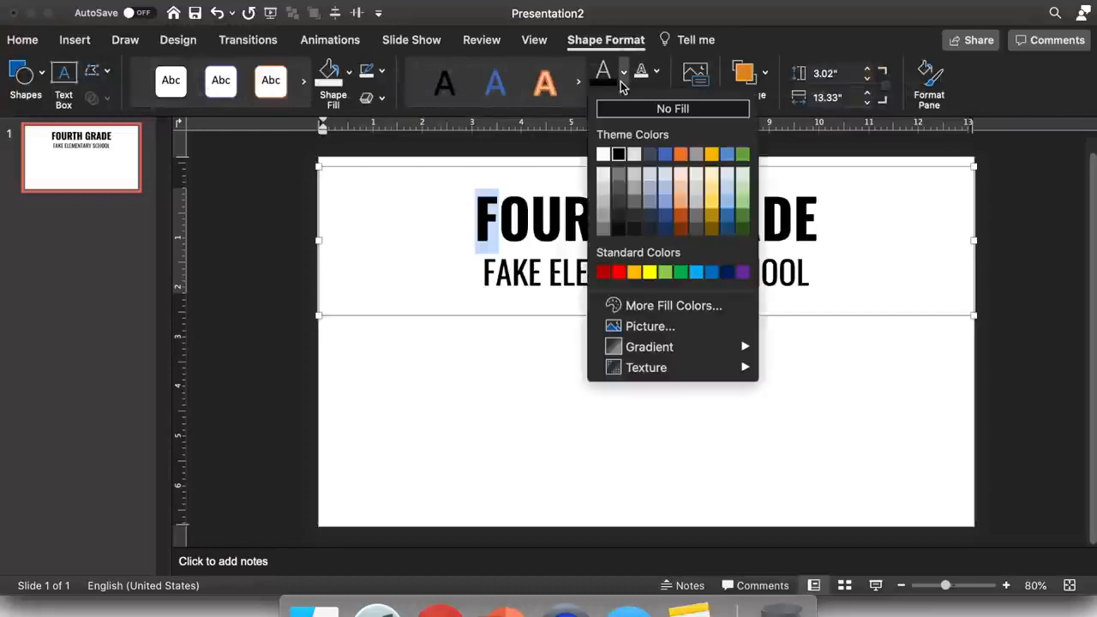
{"action": "left_click", "coordinate": [638, 303]}
{"action": "scroll", "coordinate": [520, 248], "scroll_direction": "down", "scroll_amount": 10}
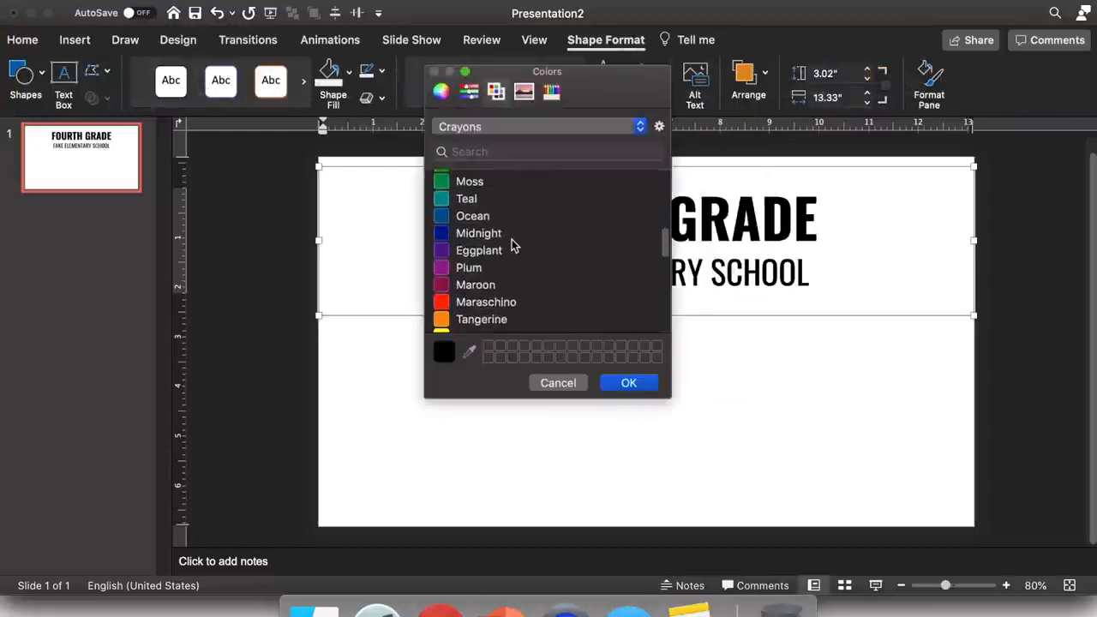
{"action": "scroll", "coordinate": [513, 246], "scroll_direction": "down", "scroll_amount": 5}
{"action": "left_click", "coordinate": [485, 317]}
{"action": "left_click", "coordinate": [628, 384]}
{"action": "left_click_drag", "start_coordinate": [670, 217], "coordinate": [699, 217]}
{"action": "left_click", "coordinate": [603, 73]}
Fill the O of FOURTH and the R of GRADE with the Tangerine crayon colour.
{"action": "left_click_drag", "start_coordinate": [526, 219], "coordinate": [508, 219]}
{"action": "left_click", "coordinate": [624, 73]}
{"action": "left_click", "coordinate": [649, 350]}
{"action": "scroll", "coordinate": [602, 273], "scroll_direction": "down", "scroll_amount": 5}
{"action": "scroll", "coordinate": [602, 273], "scroll_direction": "down", "scroll_amount": 2}
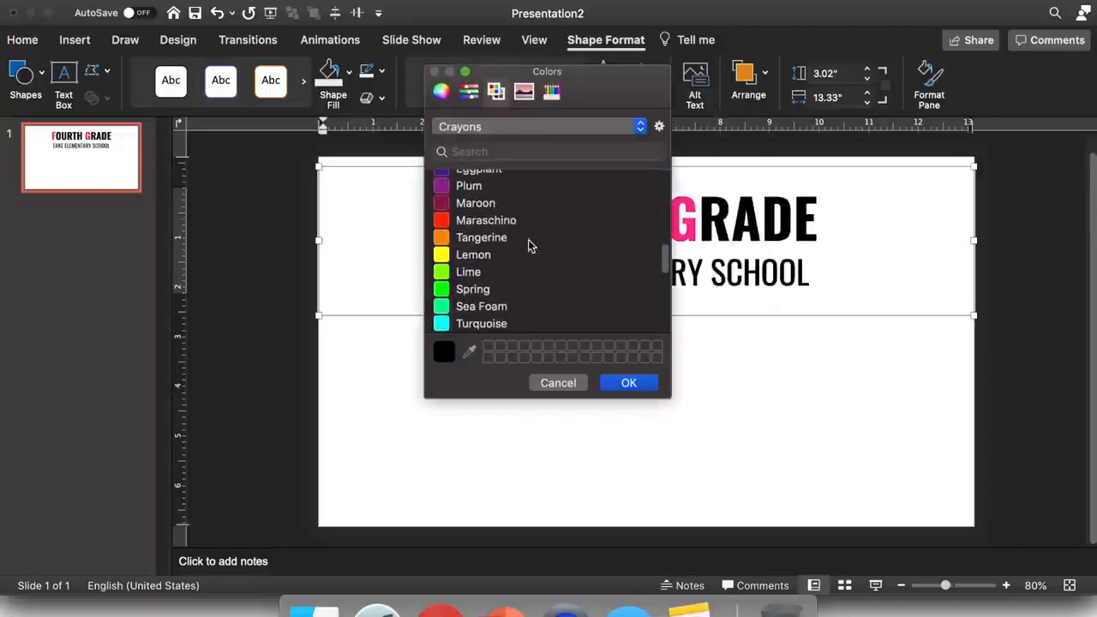
{"action": "left_click", "coordinate": [512, 240]}
{"action": "left_click", "coordinate": [628, 383]}
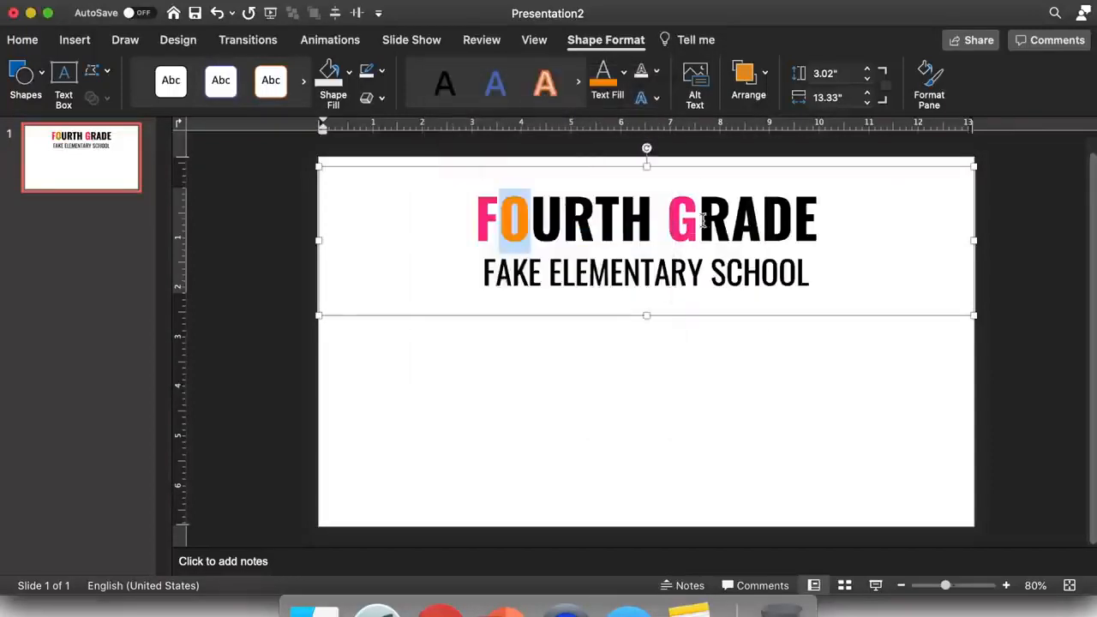
{"action": "left_click_drag", "start_coordinate": [700, 219], "coordinate": [730, 221]}
{"action": "left_click", "coordinate": [604, 79]}
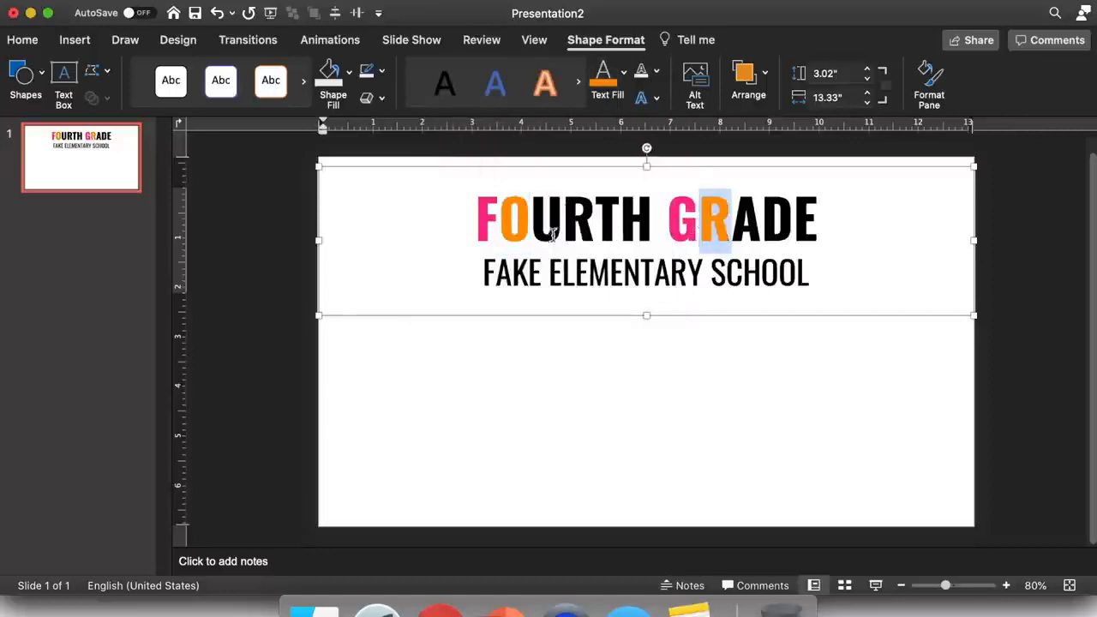
Fill the U of FOURTH and the A of GRADE with the Lemon crayon colour.
{"action": "left_click_drag", "start_coordinate": [563, 226], "coordinate": [544, 230]}
{"action": "left_click", "coordinate": [624, 72]}
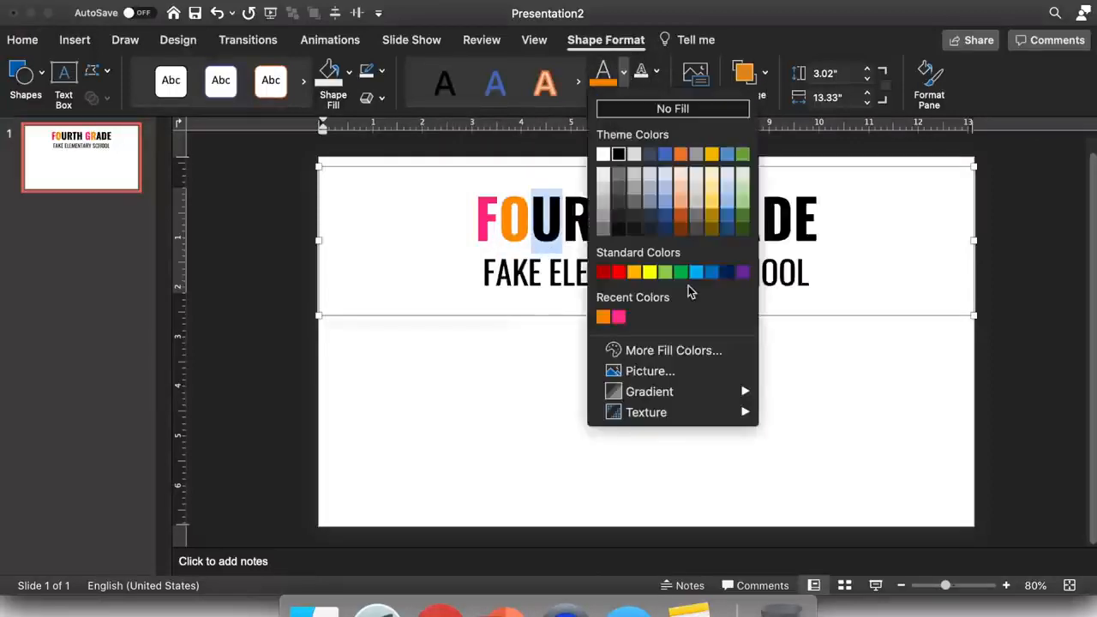
{"action": "left_click", "coordinate": [667, 352]}
{"action": "scroll", "coordinate": [626, 235], "scroll_direction": "up", "scroll_amount": 5}
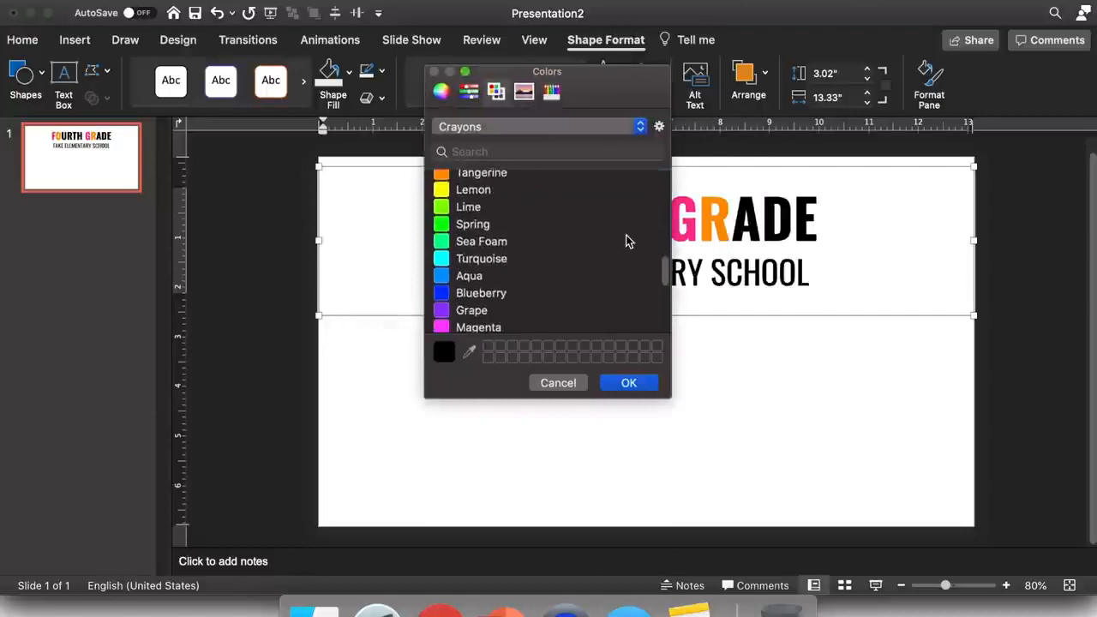
{"action": "left_click", "coordinate": [490, 191]}
{"action": "left_click", "coordinate": [629, 384]}
{"action": "left_click_drag", "start_coordinate": [762, 216], "coordinate": [732, 219]}
Fill the R of FOURTH and the D of GRADE with the Lime crayon colour.
{"action": "left_click_drag", "start_coordinate": [596, 213], "coordinate": [573, 212]}
{"action": "left_click", "coordinate": [624, 75]}
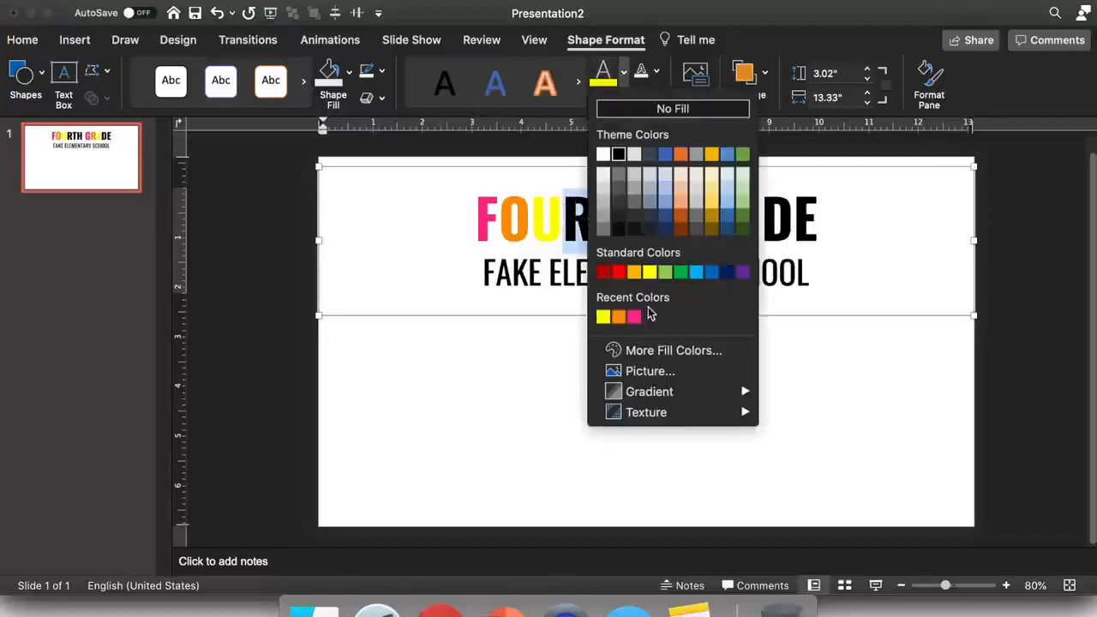
{"action": "left_click", "coordinate": [652, 352]}
{"action": "scroll", "coordinate": [595, 292], "scroll_direction": "down", "scroll_amount": 10}
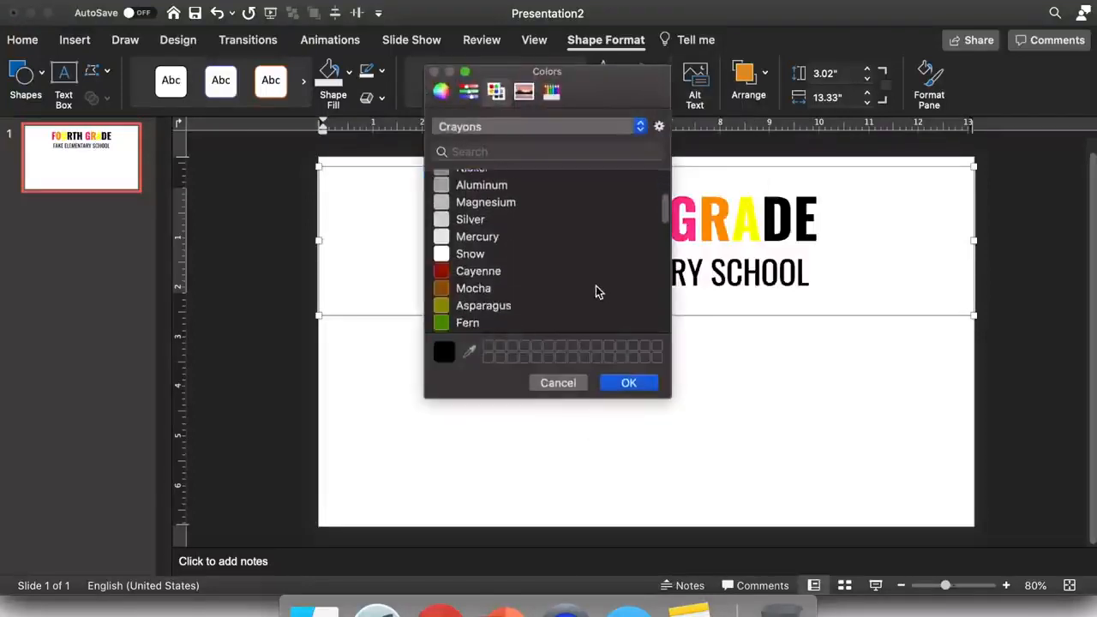
{"action": "left_click", "coordinate": [456, 226]}
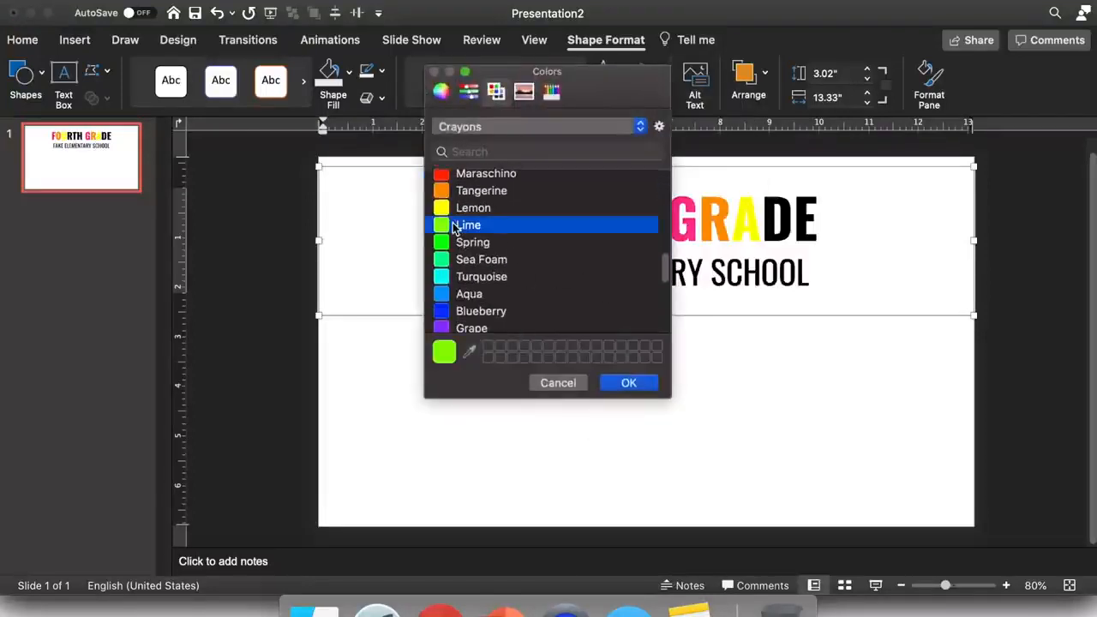
{"action": "left_click", "coordinate": [628, 383]}
{"action": "left_click_drag", "start_coordinate": [794, 215], "coordinate": [763, 219]}
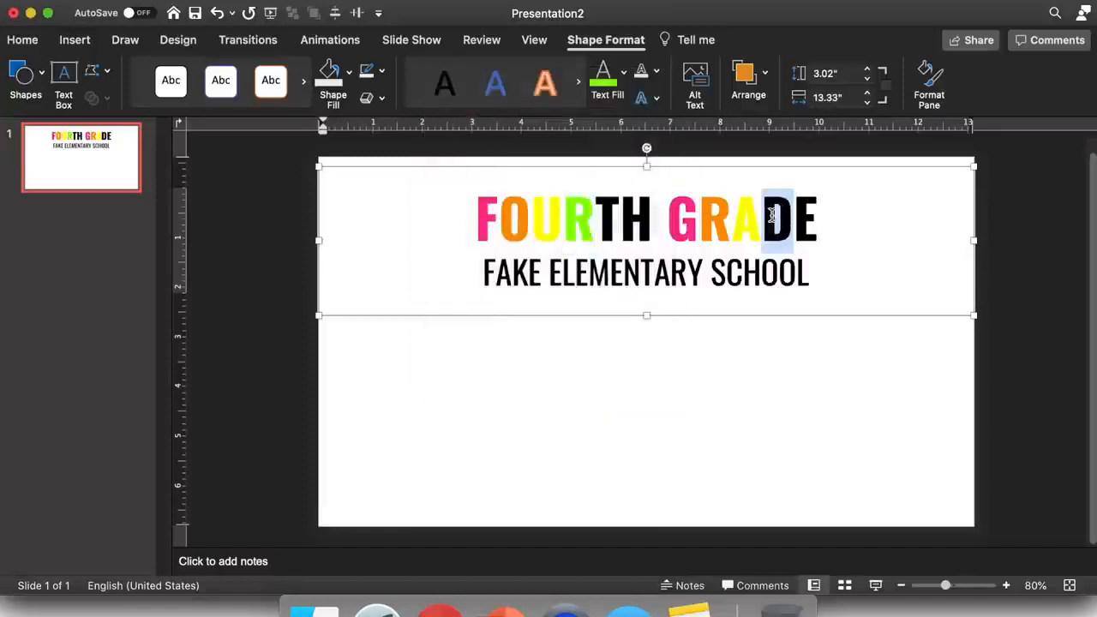
{"action": "left_click", "coordinate": [608, 81]}
Fill the T of FOURTH and the E of GRADE with the Aqua crayon colour.
{"action": "left_click", "coordinate": [608, 224]}
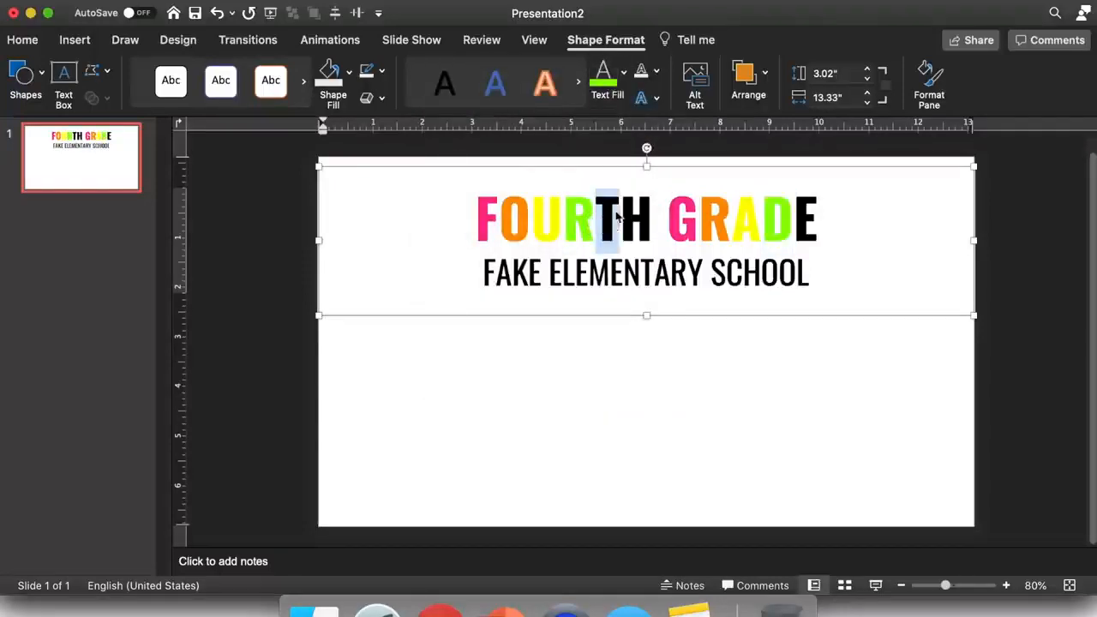
{"action": "left_click", "coordinate": [625, 73]}
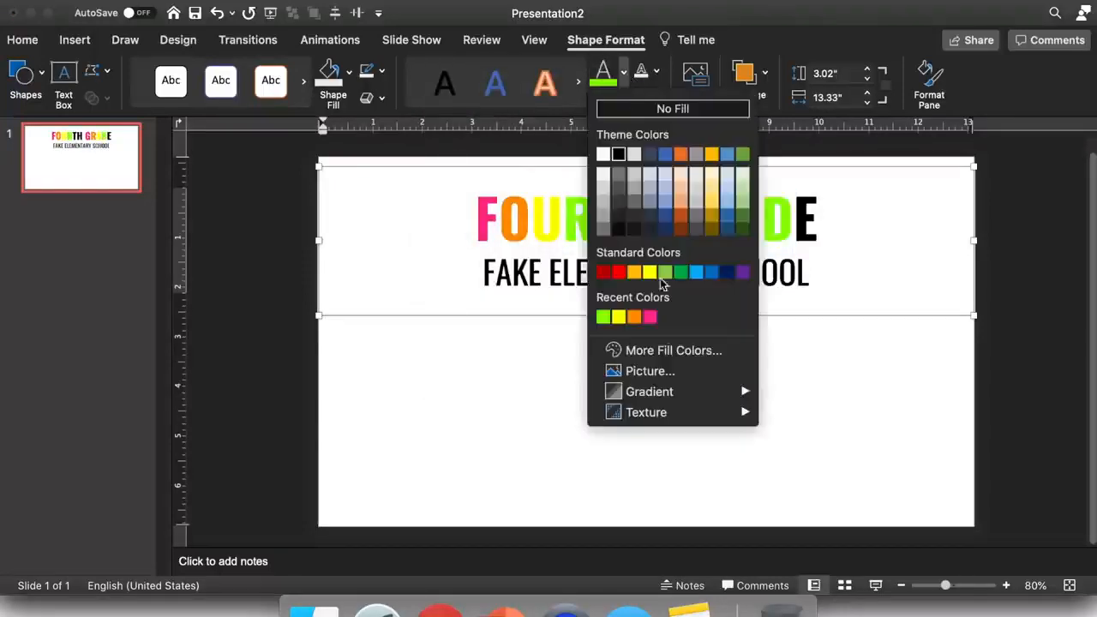
{"action": "left_click", "coordinate": [647, 352]}
{"action": "scroll", "coordinate": [559, 294], "scroll_direction": "down", "scroll_amount": 5}
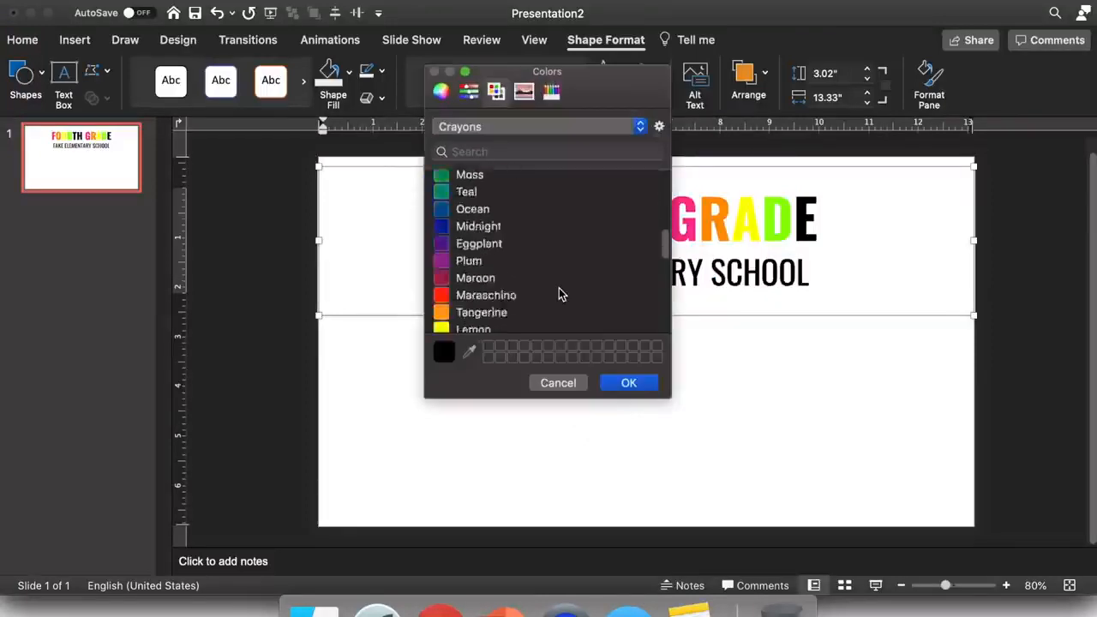
{"action": "scroll", "coordinate": [559, 294], "scroll_direction": "down", "scroll_amount": 5}
{"action": "left_click", "coordinate": [472, 215]}
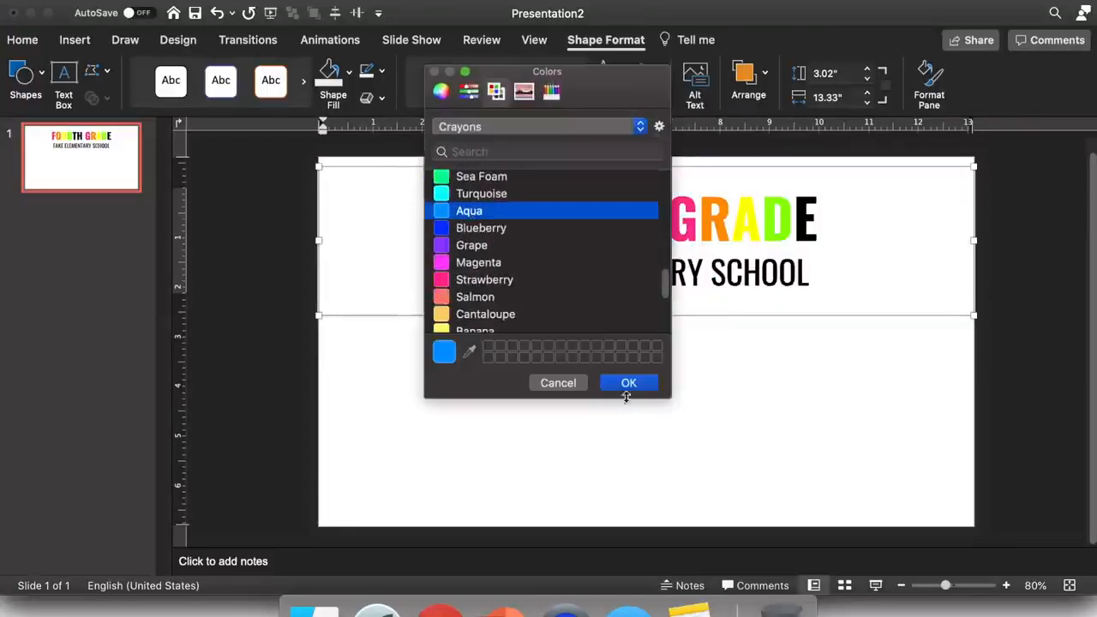
{"action": "left_click", "coordinate": [644, 382]}
{"action": "left_click_drag", "start_coordinate": [811, 232], "coordinate": [806, 238]}
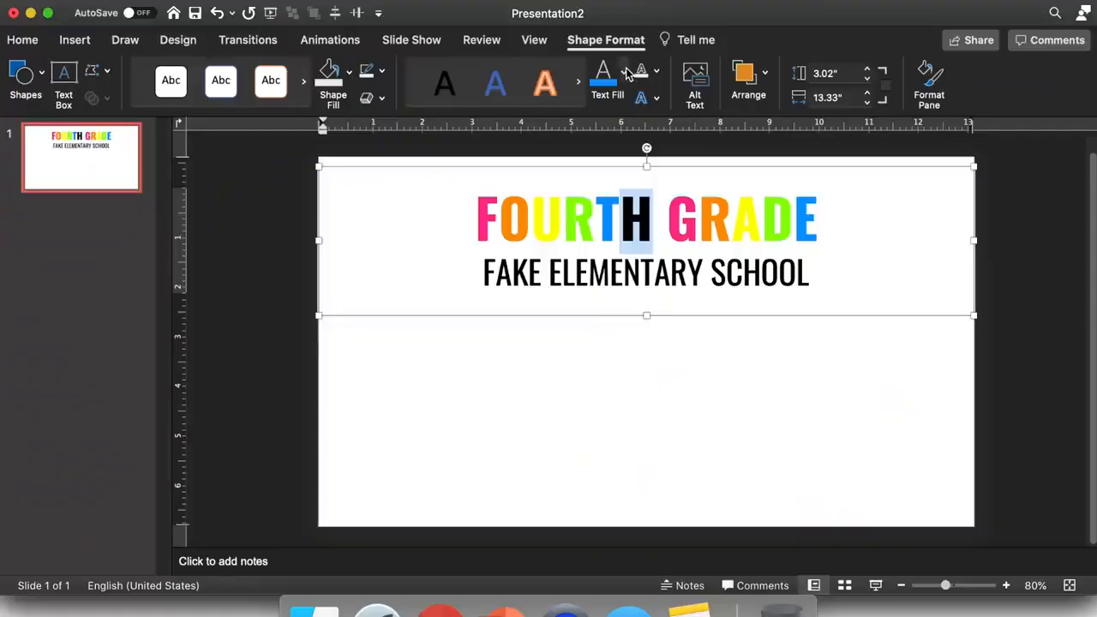
Fill the H of FOURTH with the Grape crayon colour.
{"action": "left_click", "coordinate": [625, 70]}
{"action": "left_click", "coordinate": [661, 350]}
{"action": "scroll", "coordinate": [598, 271], "scroll_direction": "down", "scroll_amount": 5}
{"action": "left_click", "coordinate": [474, 238]}
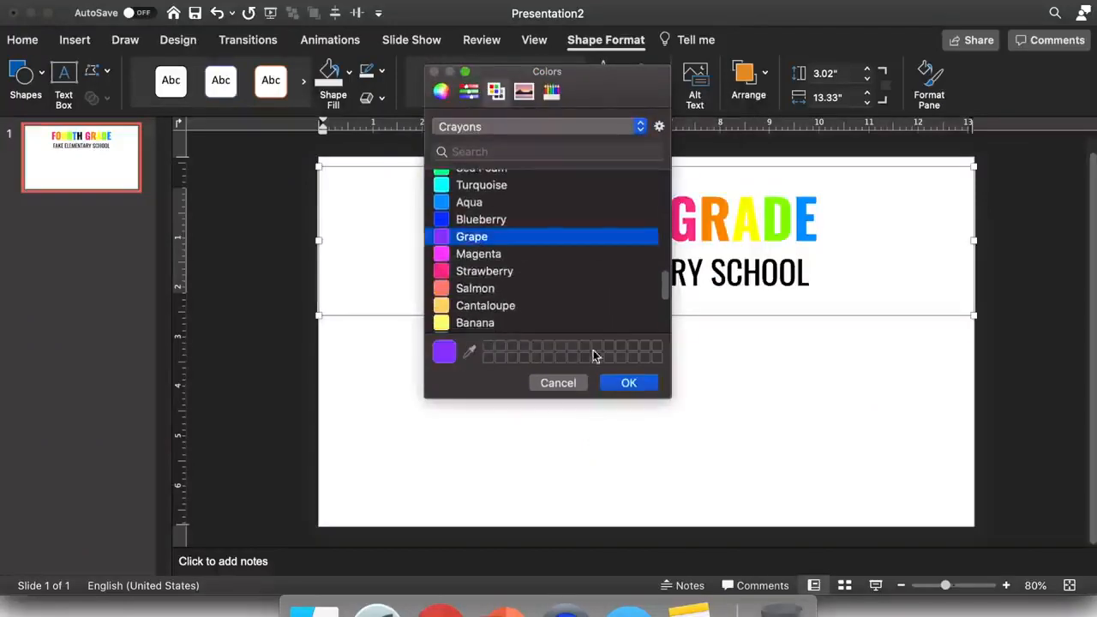
{"action": "left_click", "coordinate": [630, 383]}
{"action": "left_click", "coordinate": [732, 246]}
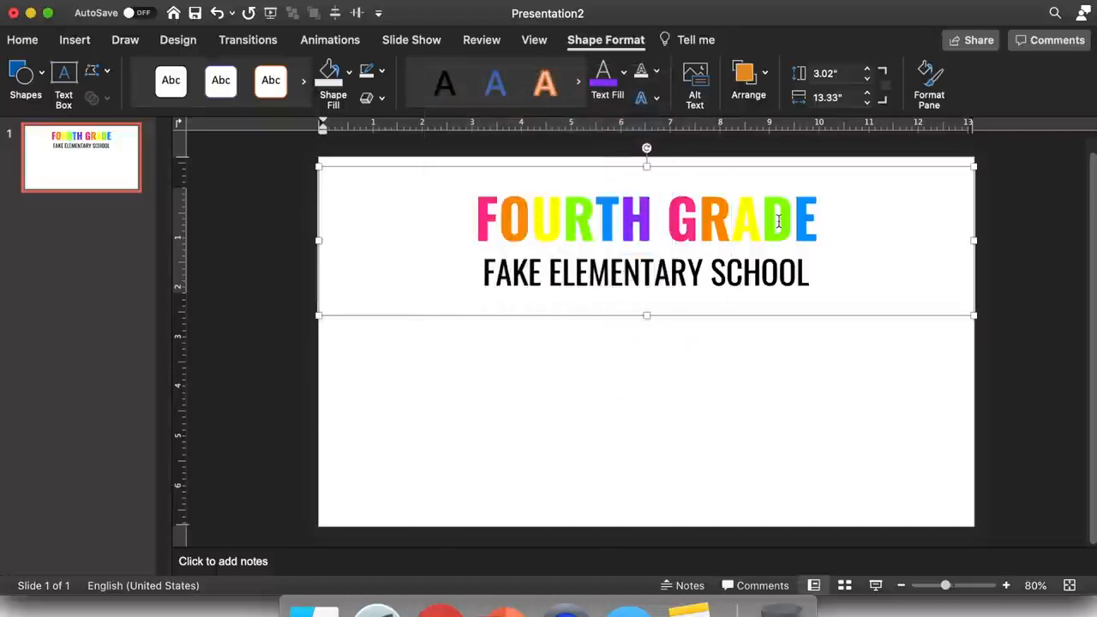
Give the whole FOURTH GRADE line a black text outline with a heavier weight.
{"action": "left_click_drag", "start_coordinate": [814, 210], "coordinate": [545, 218]}
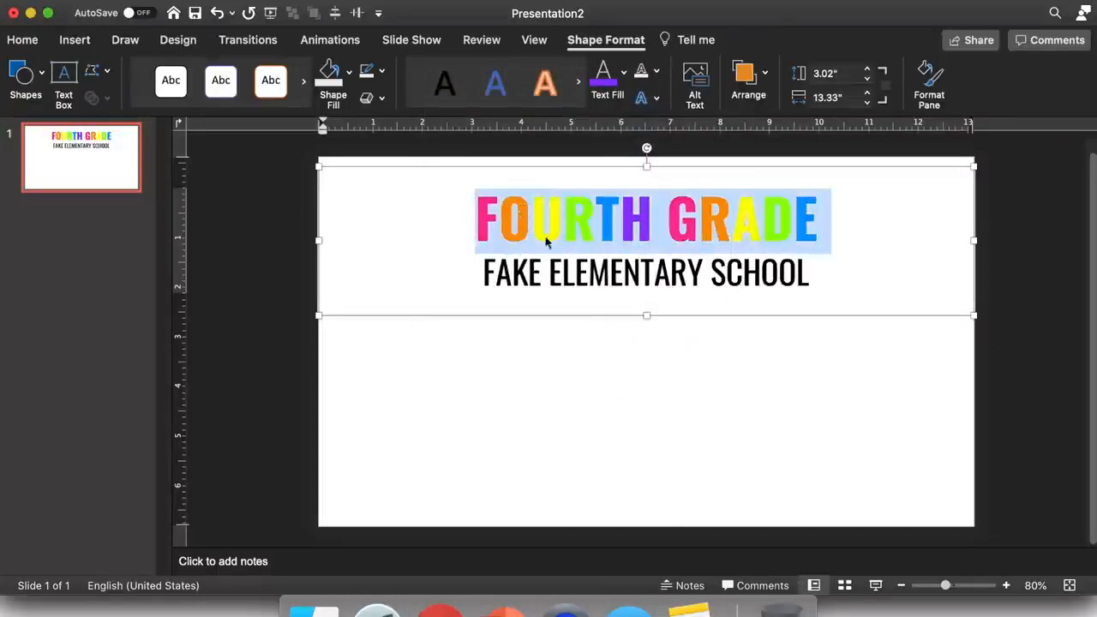
{"action": "left_click", "coordinate": [657, 72]}
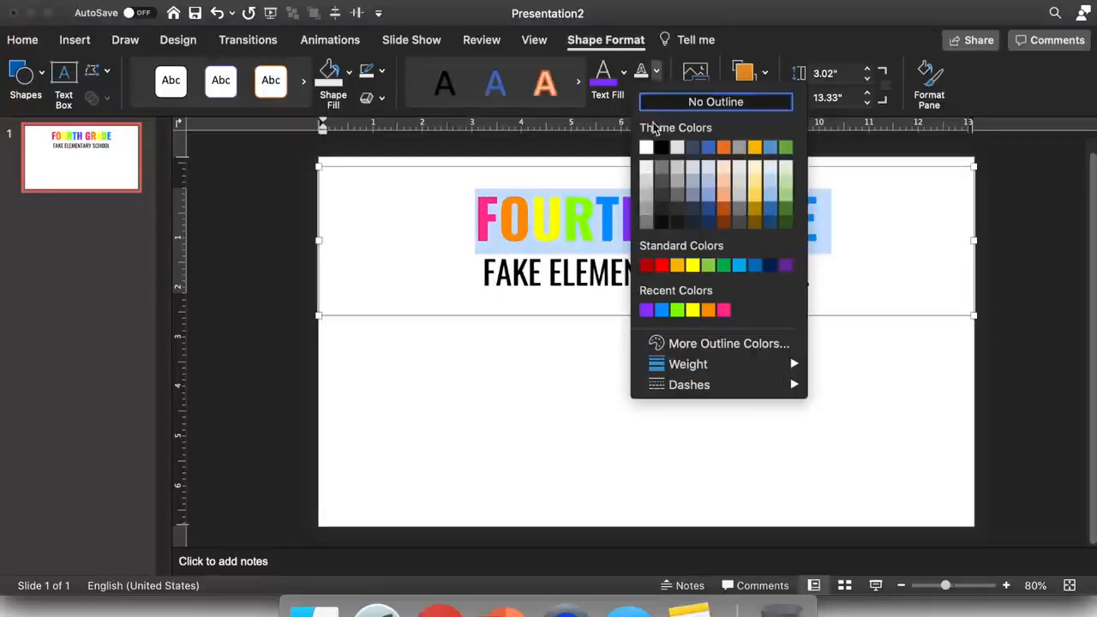
{"action": "left_click", "coordinate": [663, 148]}
{"action": "left_click", "coordinate": [657, 72]}
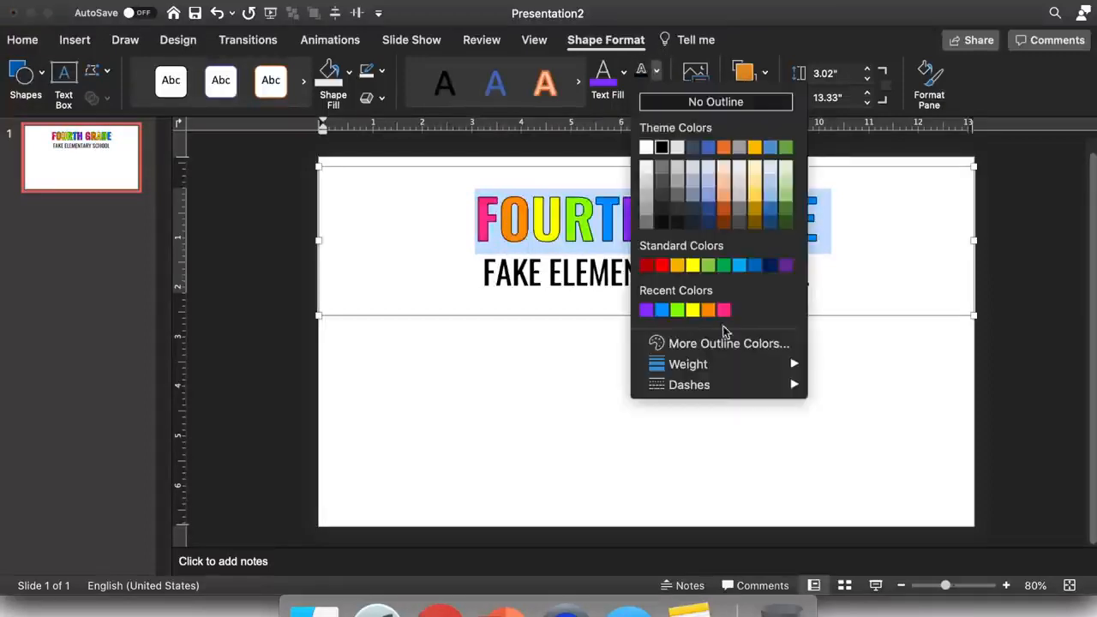
{"action": "mouse_move", "coordinate": [642, 366]}
{"action": "left_click", "coordinate": [854, 494]}
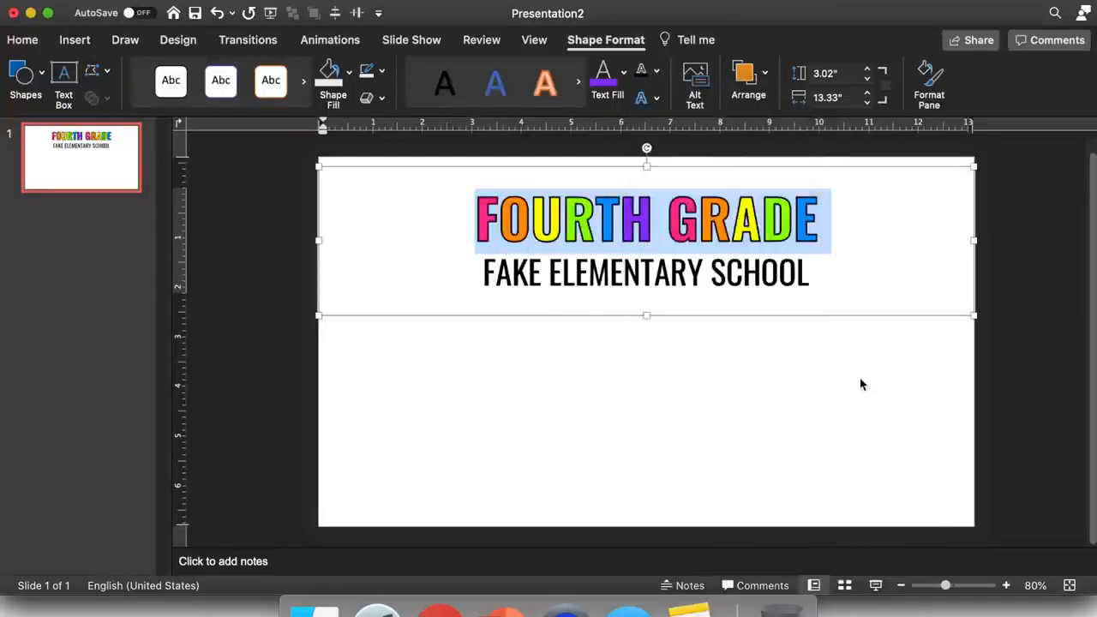
{"action": "left_click", "coordinate": [867, 369]}
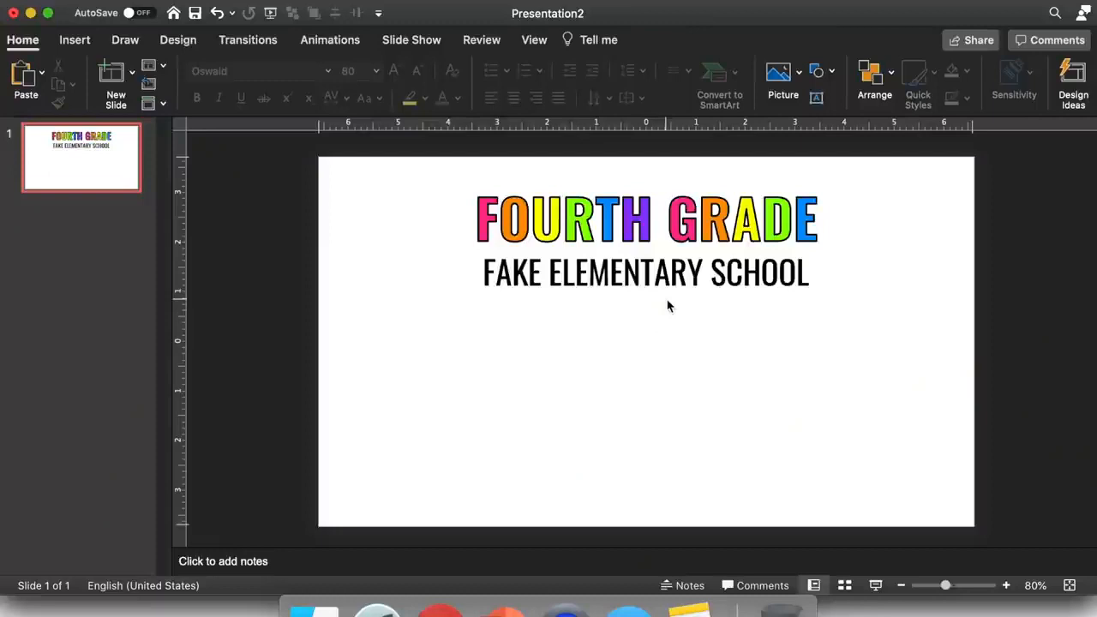
Save the title text box in its original position as a PNG picture in the Downloads folder.
{"action": "left_click_drag", "start_coordinate": [669, 306], "coordinate": [686, 313]}
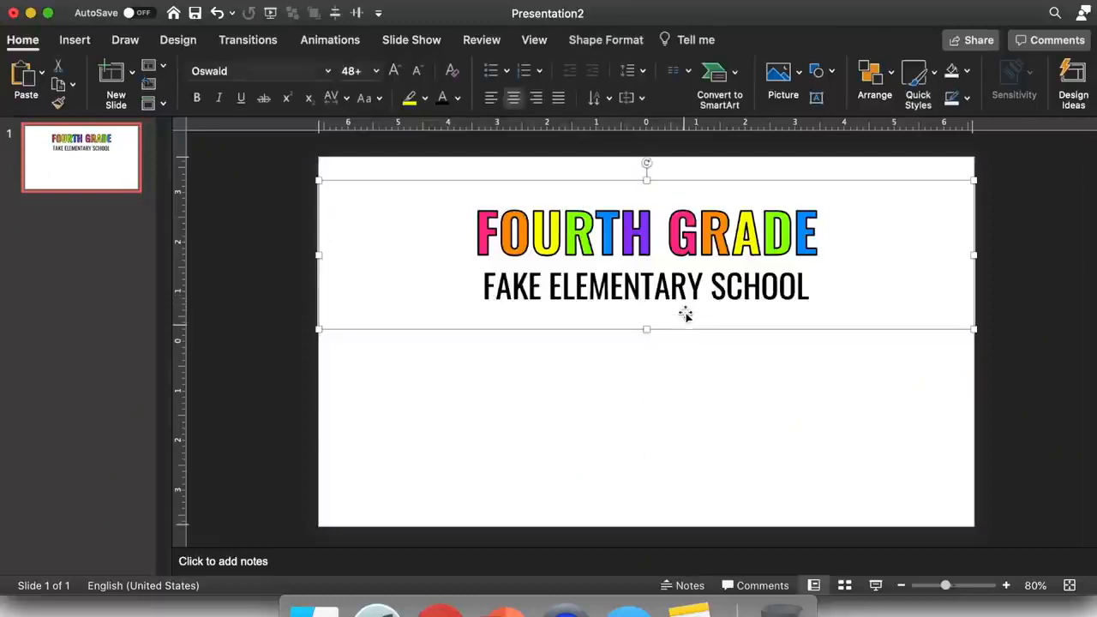
{"action": "key", "text": "super+z"}
{"action": "right_click", "coordinate": [688, 316]}
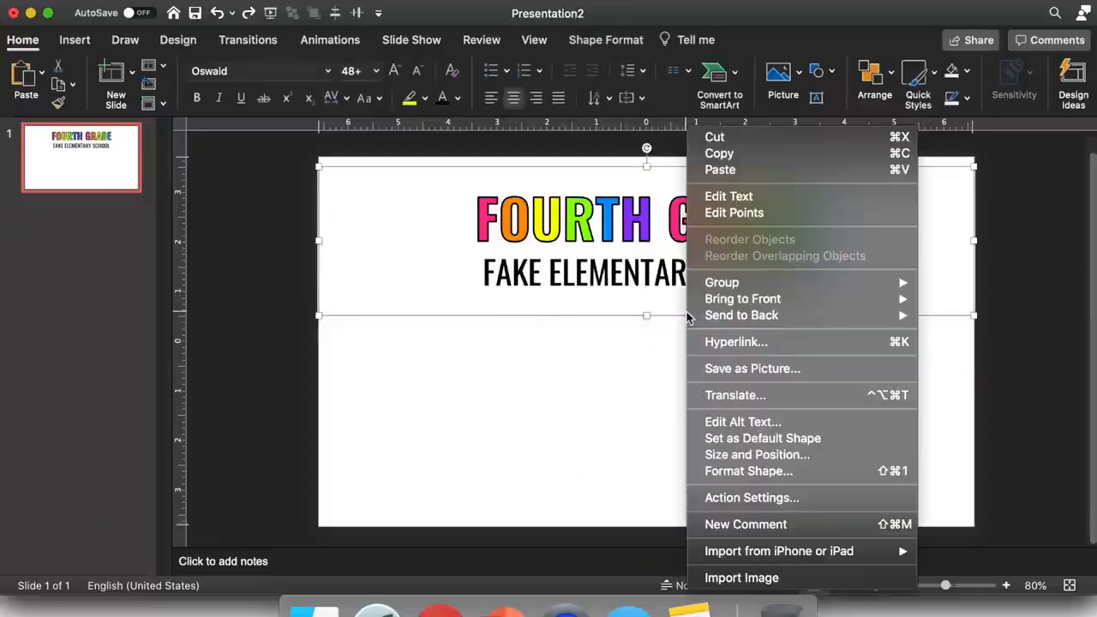
{"action": "left_click", "coordinate": [712, 368]}
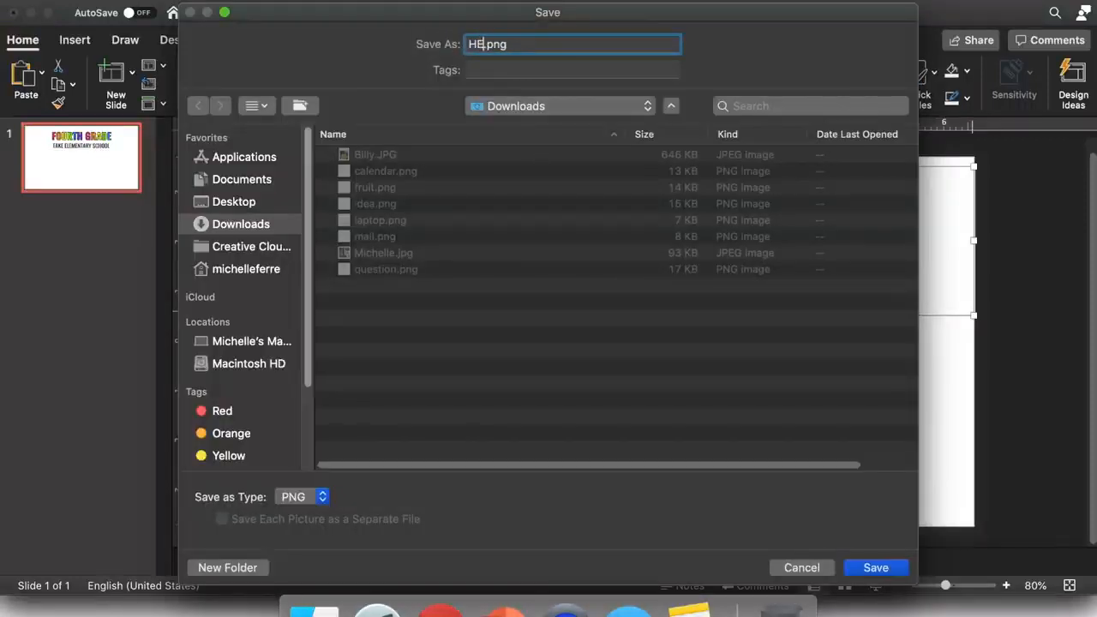
{"action": "left_click", "coordinate": [884, 569]}
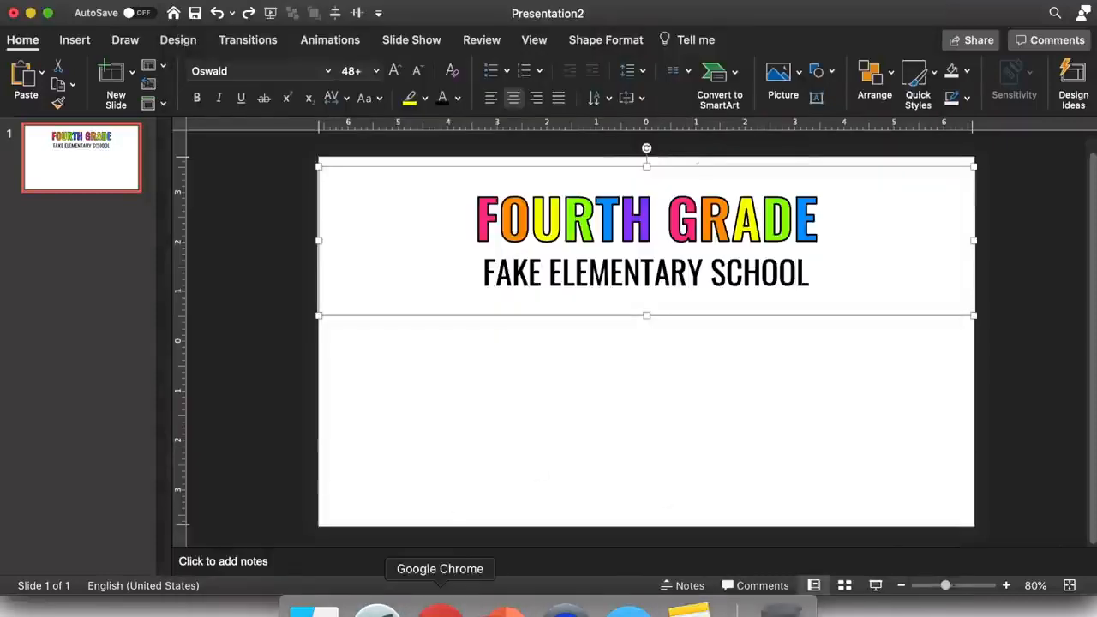
Switch to Google Sites in Chrome, upload Header.png from Downloads as the header image, and preview the page at tablet size.
{"action": "left_click", "coordinate": [440, 611]}
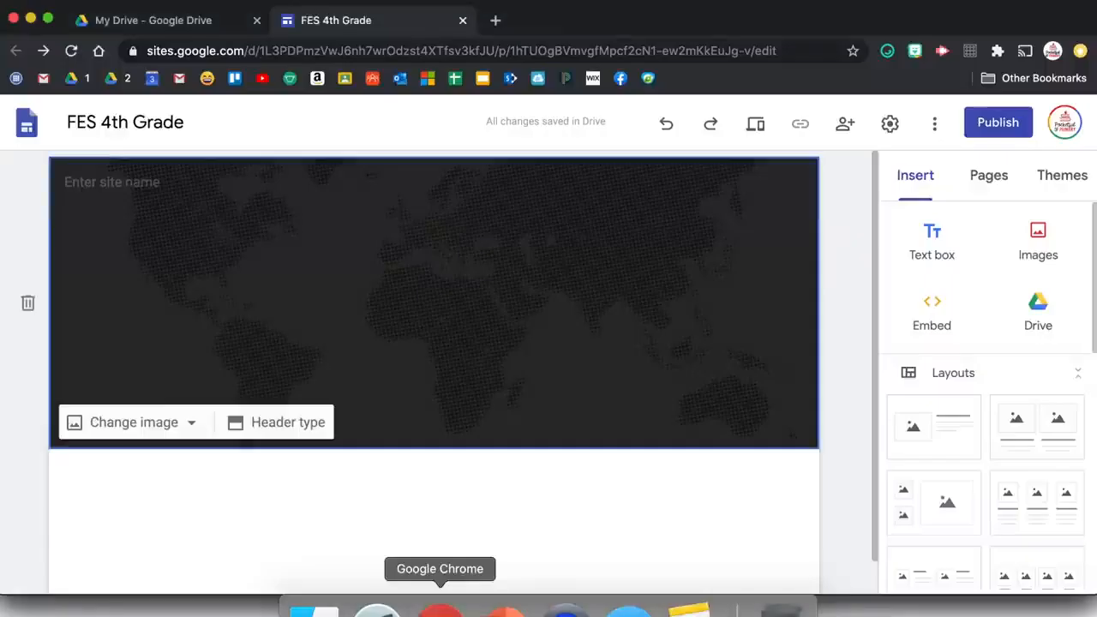
{"action": "left_click", "coordinate": [186, 425]}
{"action": "left_click", "coordinate": [153, 479]}
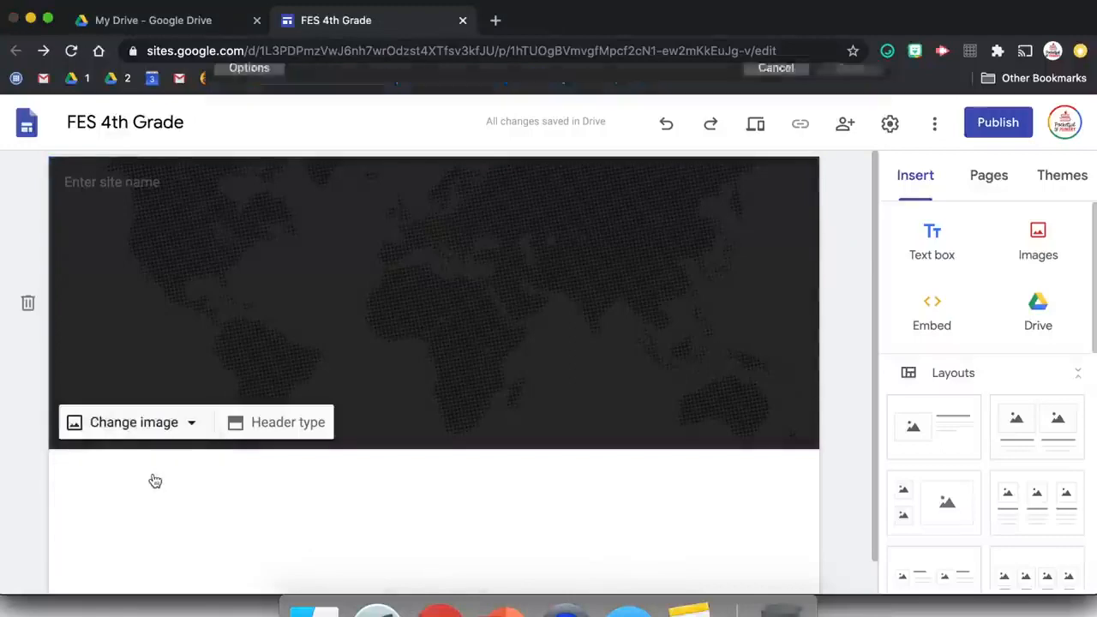
{"action": "left_click", "coordinate": [731, 134]}
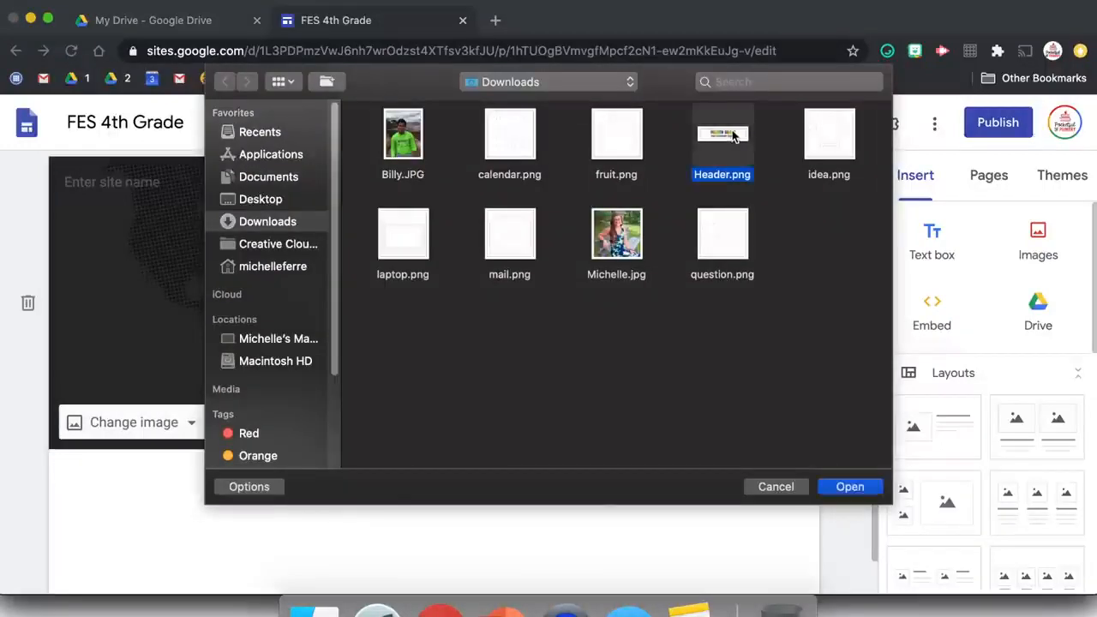
{"action": "left_click", "coordinate": [849, 487]}
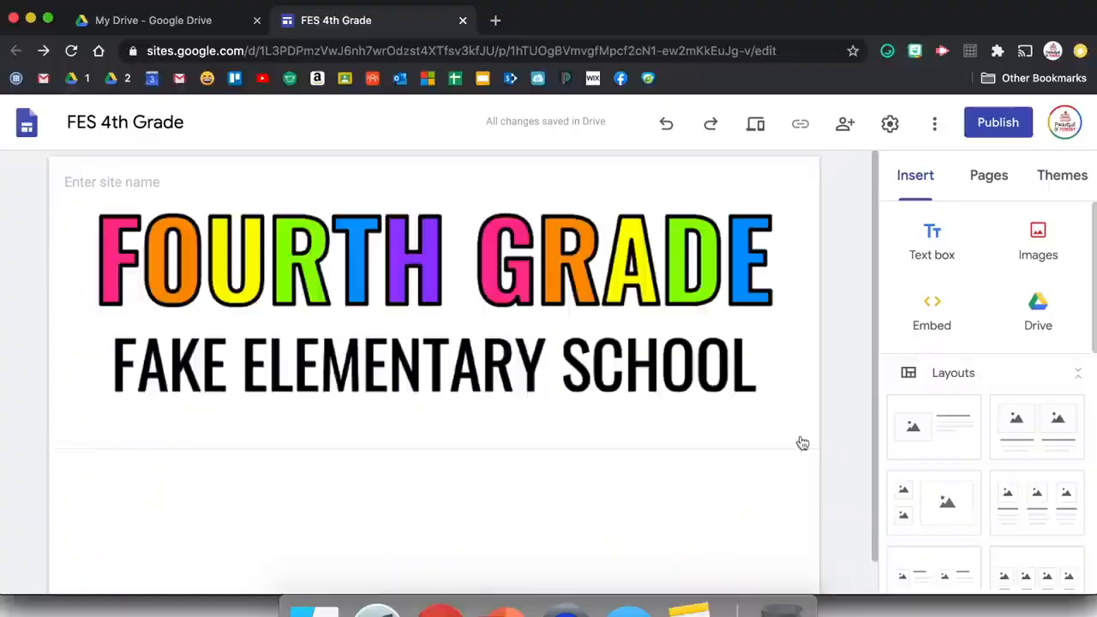
{"action": "left_click", "coordinate": [799, 437]}
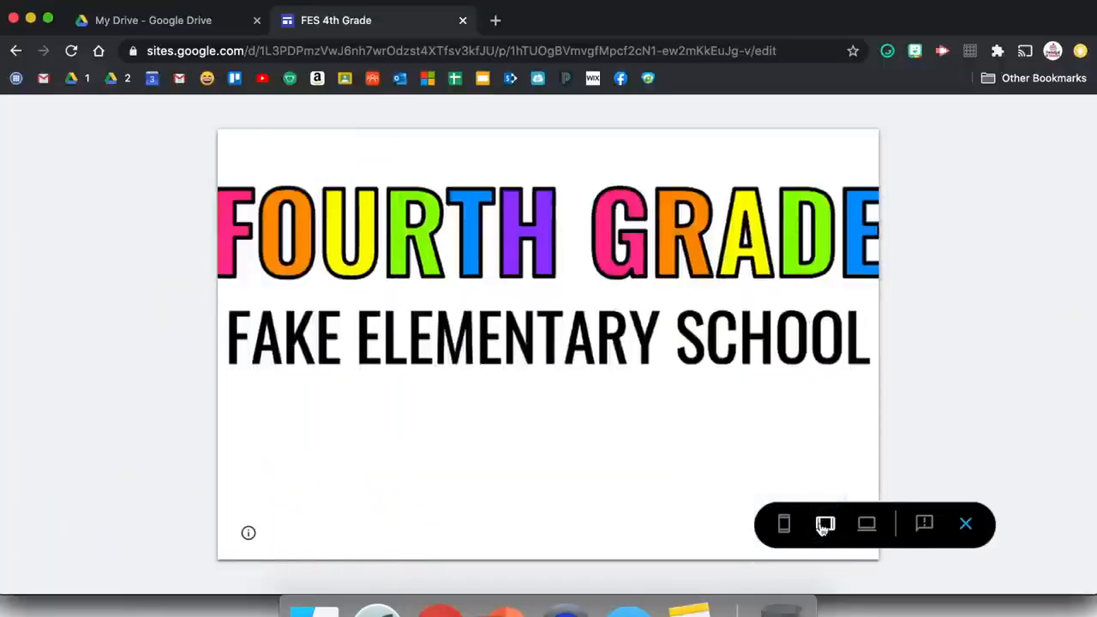
{"action": "left_click", "coordinate": [968, 524]}
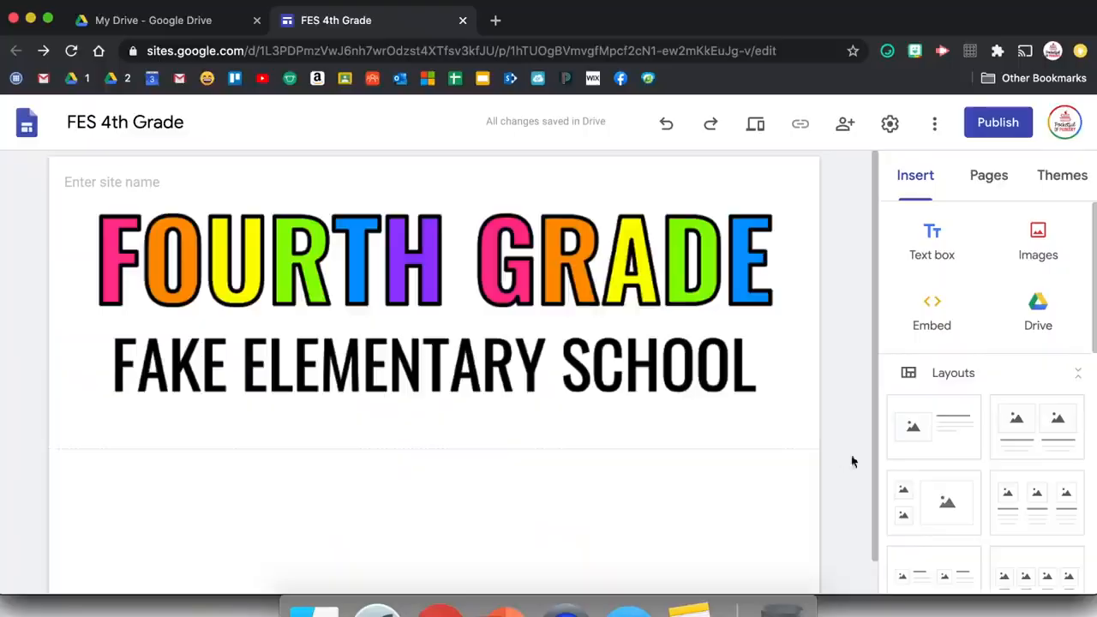
Insert the layout with three image placeholders and captions below the site header.
{"action": "scroll", "coordinate": [990, 498], "scroll_direction": "down", "scroll_amount": 1}
{"action": "left_click", "coordinate": [1061, 457]}
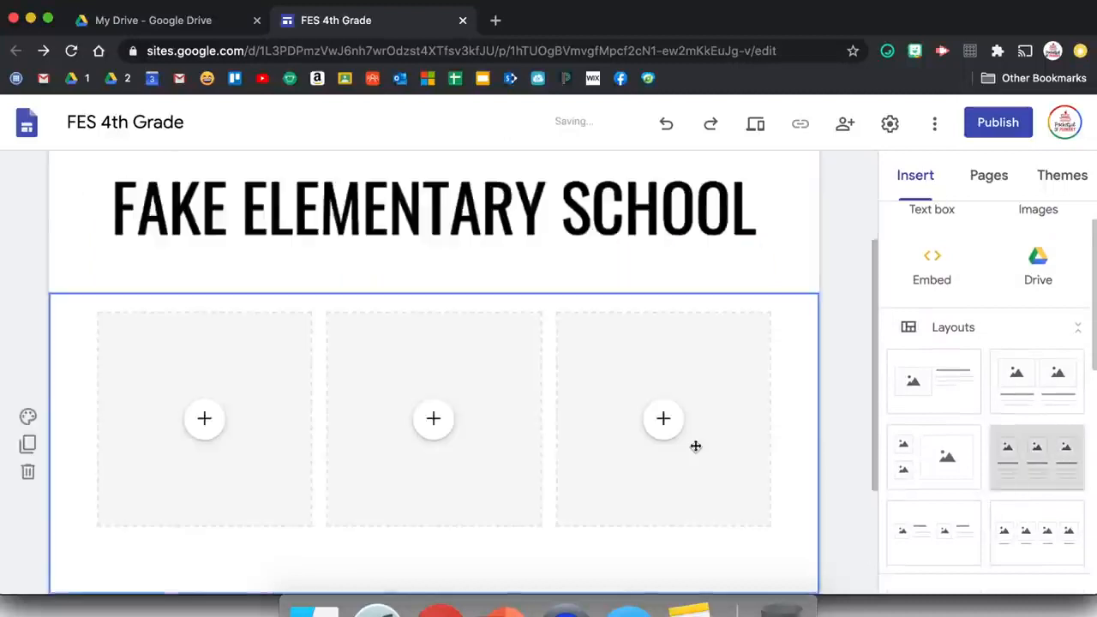
{"action": "scroll", "coordinate": [188, 379], "scroll_direction": "down", "scroll_amount": 2}
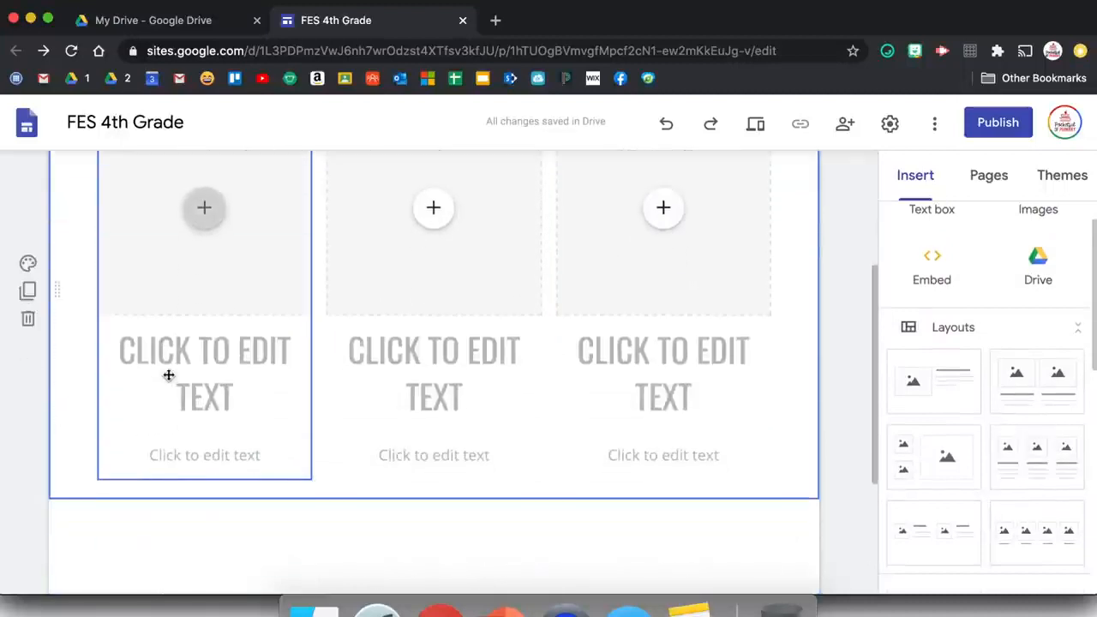
{"action": "scroll", "coordinate": [362, 308], "scroll_direction": "up", "scroll_amount": 3}
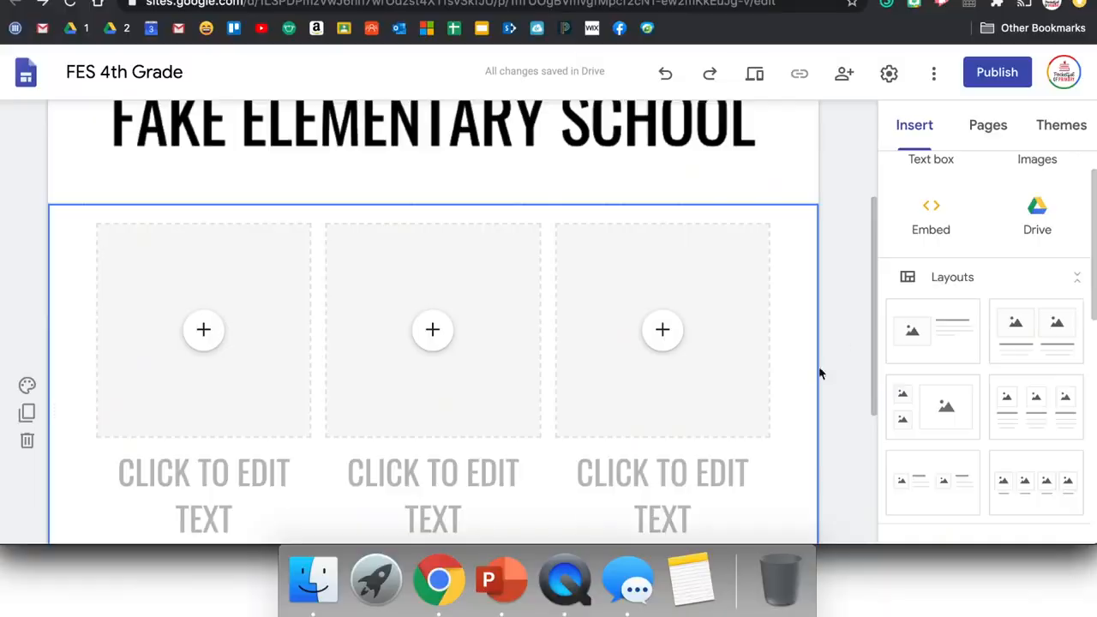
Switch to PowerPoint and add a new slide with the Blank layout.
{"action": "left_click", "coordinate": [500, 583]}
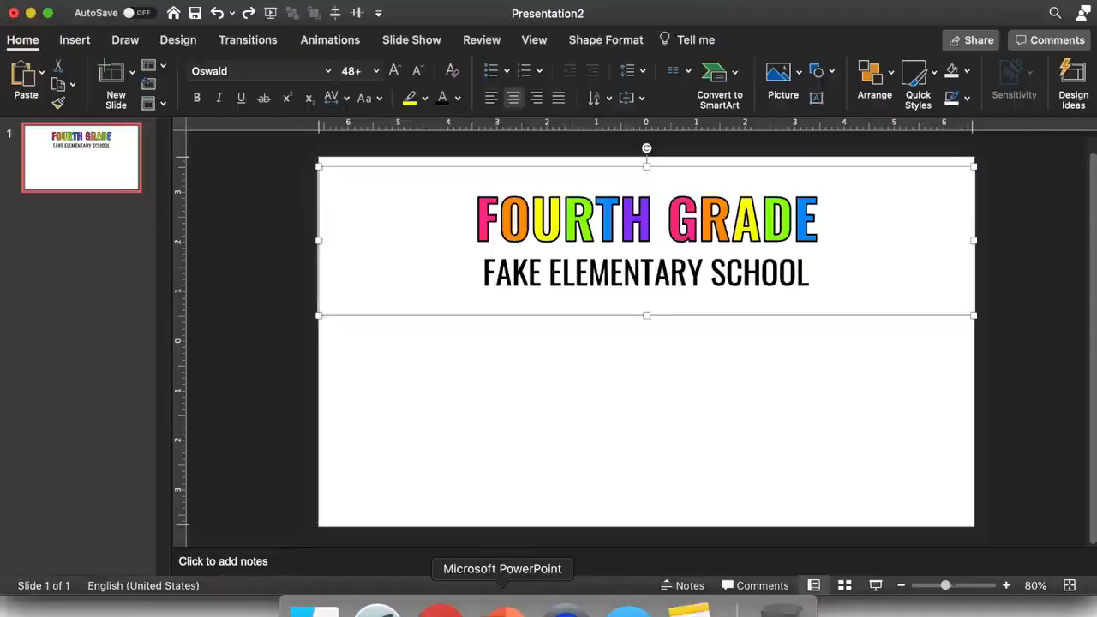
{"action": "left_click", "coordinate": [133, 75]}
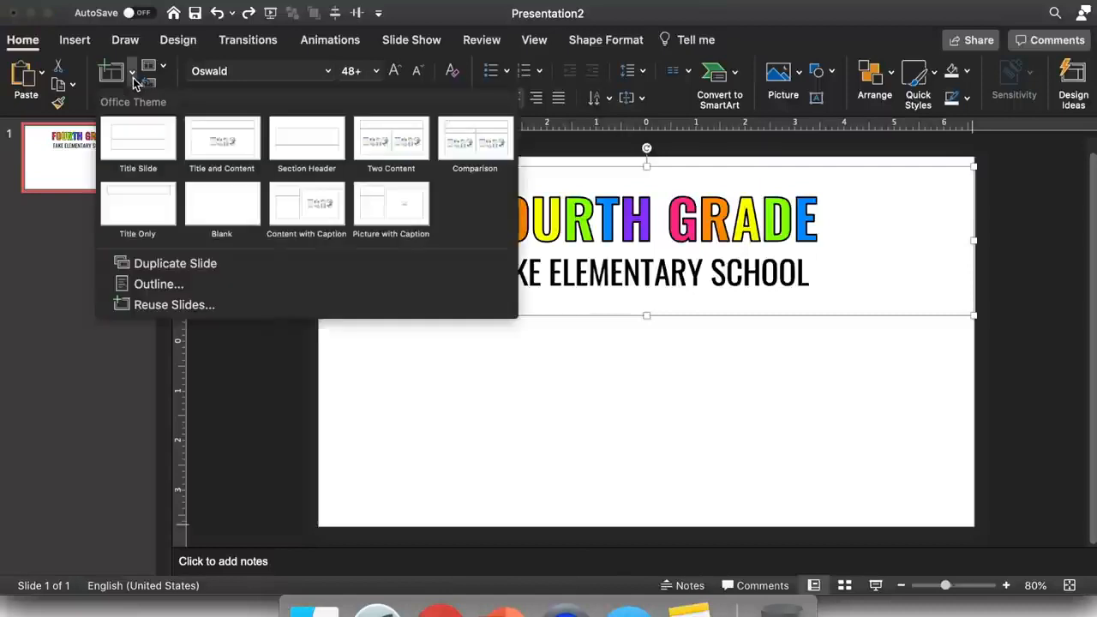
{"action": "left_click", "coordinate": [225, 214]}
Draw an oval near the slide's upper-left corner and set its height and width to 2 inches.
{"action": "left_click", "coordinate": [826, 73]}
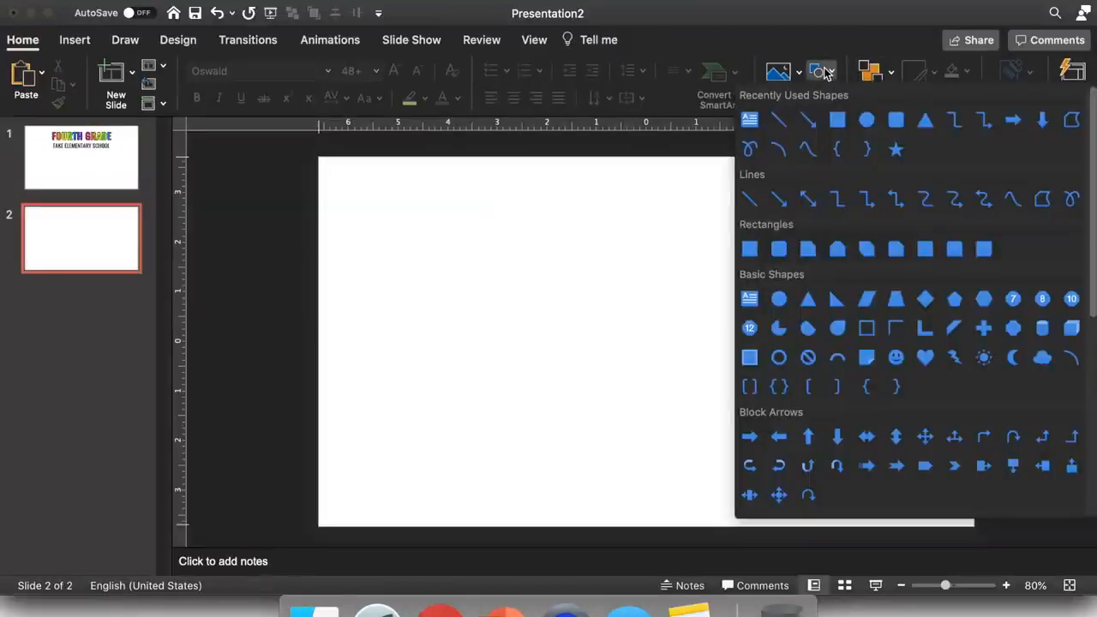
{"action": "left_click", "coordinate": [867, 120]}
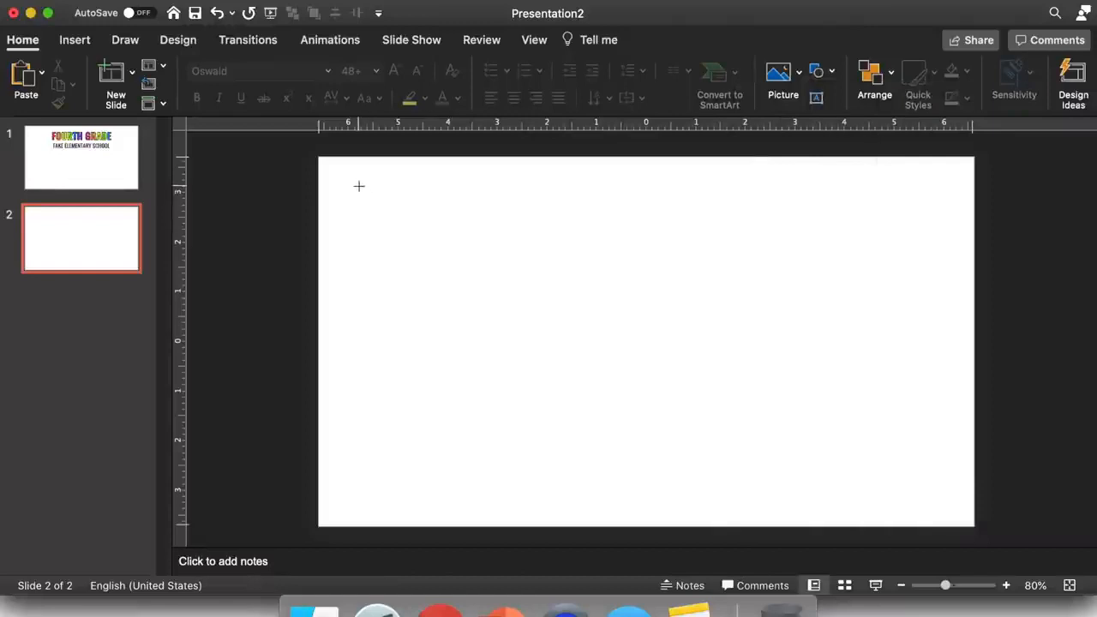
{"action": "left_click_drag", "start_coordinate": [359, 186], "coordinate": [478, 296]}
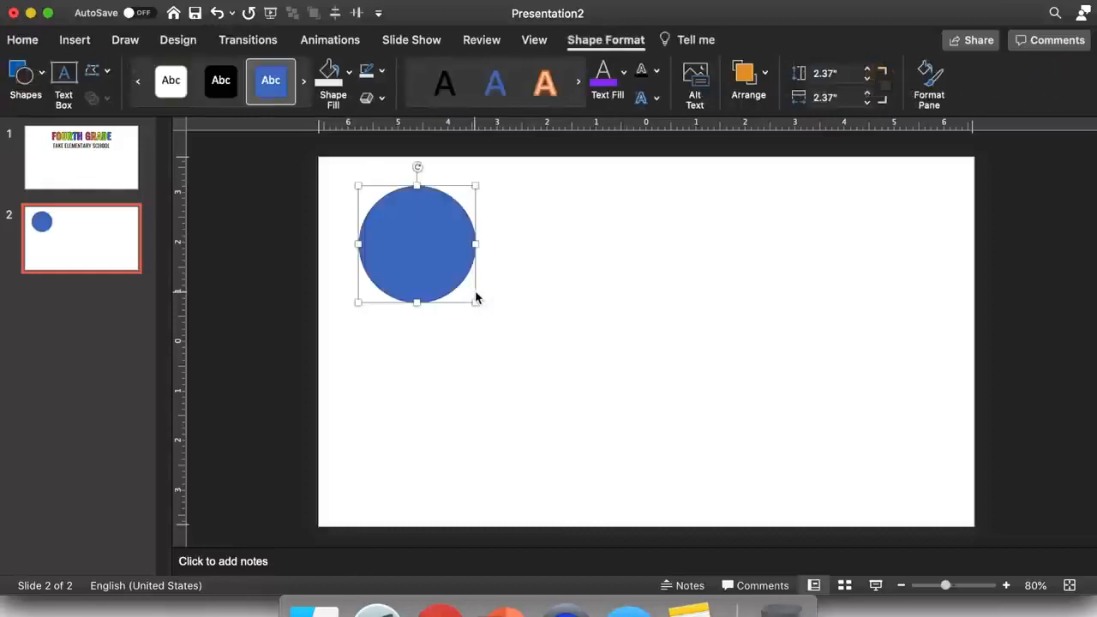
{"action": "left_click", "coordinate": [847, 74]}
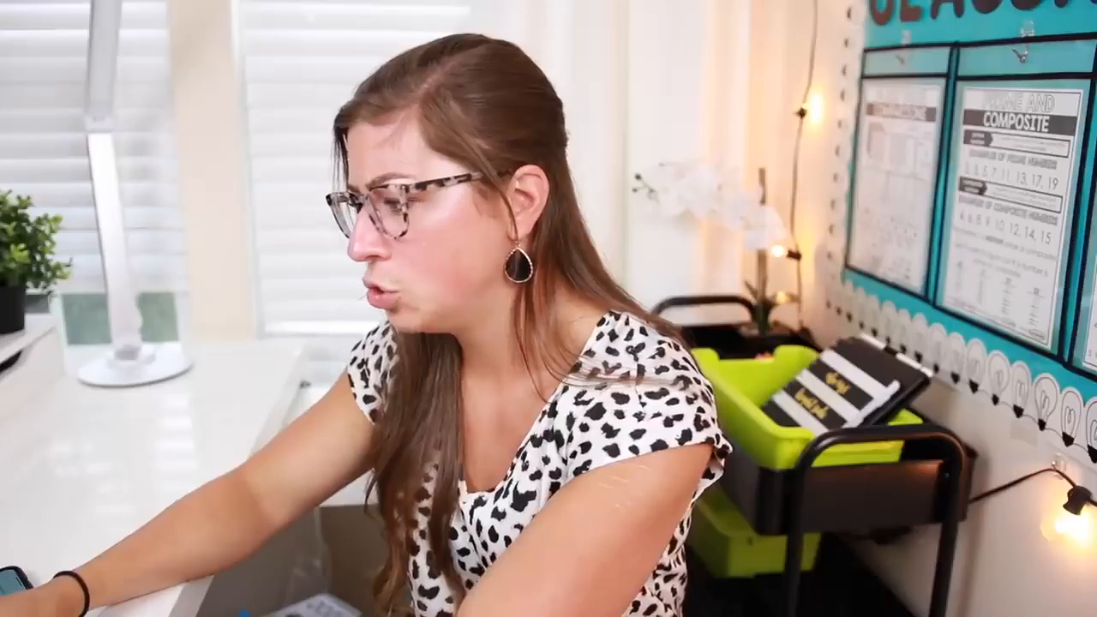
{"action": "type", "text": "2"}
{"action": "left_click", "coordinate": [849, 97]}
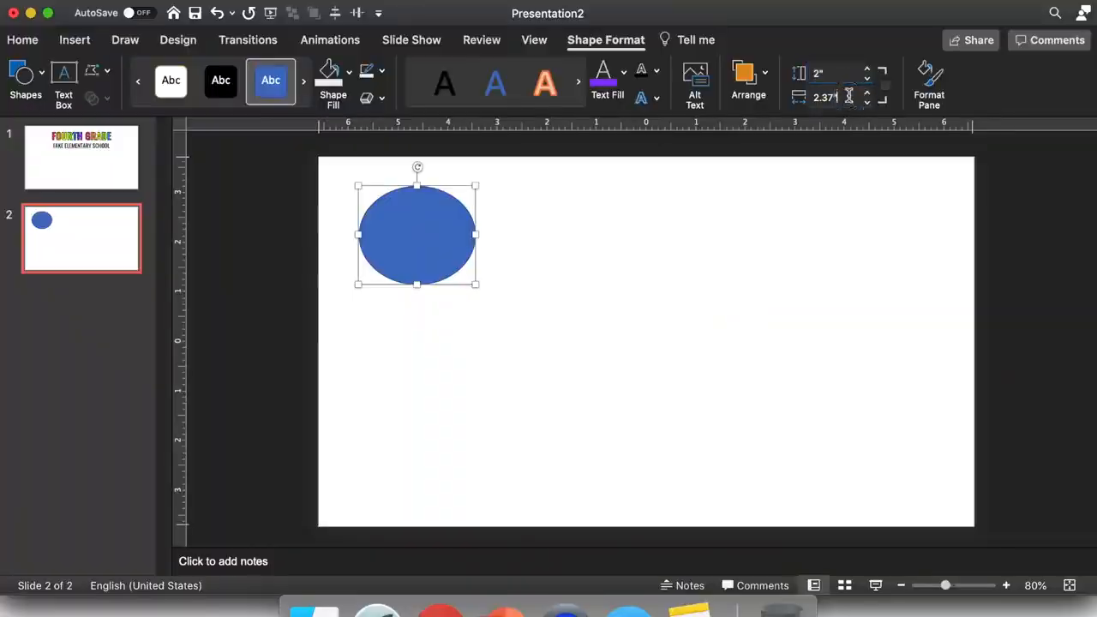
{"action": "type", "text": "2"}
{"action": "key", "text": "Return"}
{"action": "left_click", "coordinate": [485, 507]}
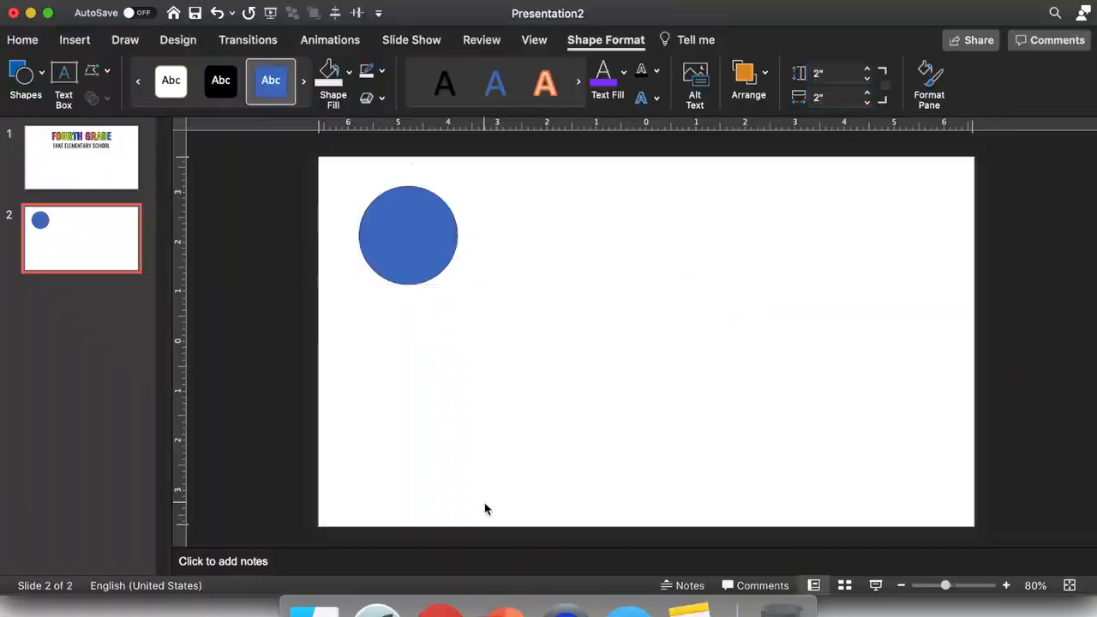
Move the circle closer to the slide's upper-left corner and fill it with bright pink.
{"action": "left_click", "coordinate": [412, 248]}
{"action": "left_click_drag", "start_coordinate": [411, 248], "coordinate": [387, 232]}
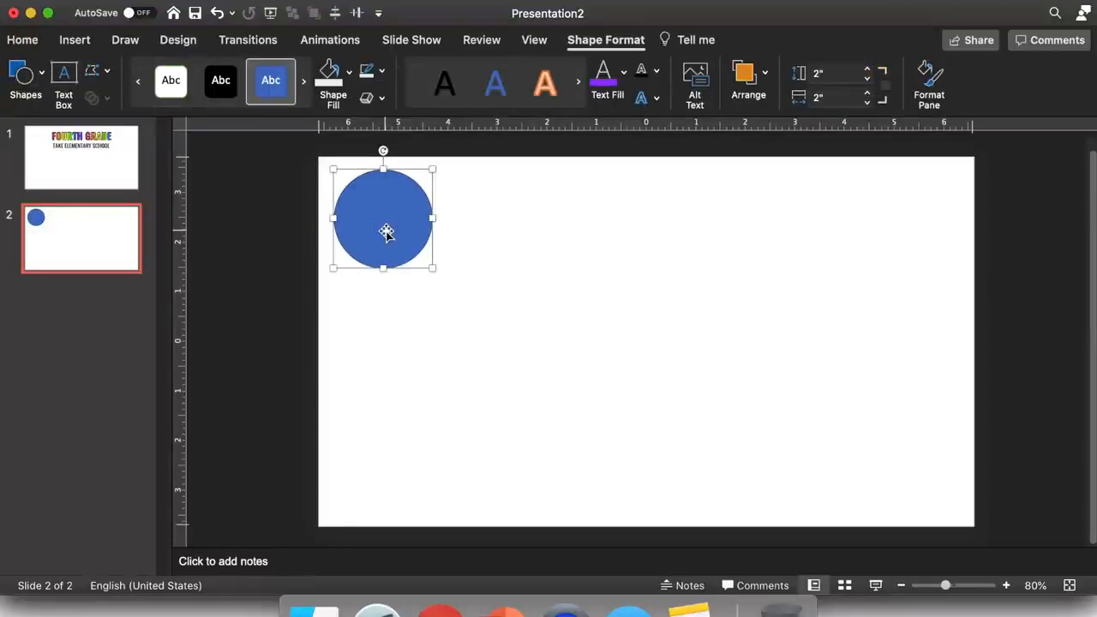
{"action": "left_click", "coordinate": [350, 73]}
{"action": "left_click", "coordinate": [406, 317]}
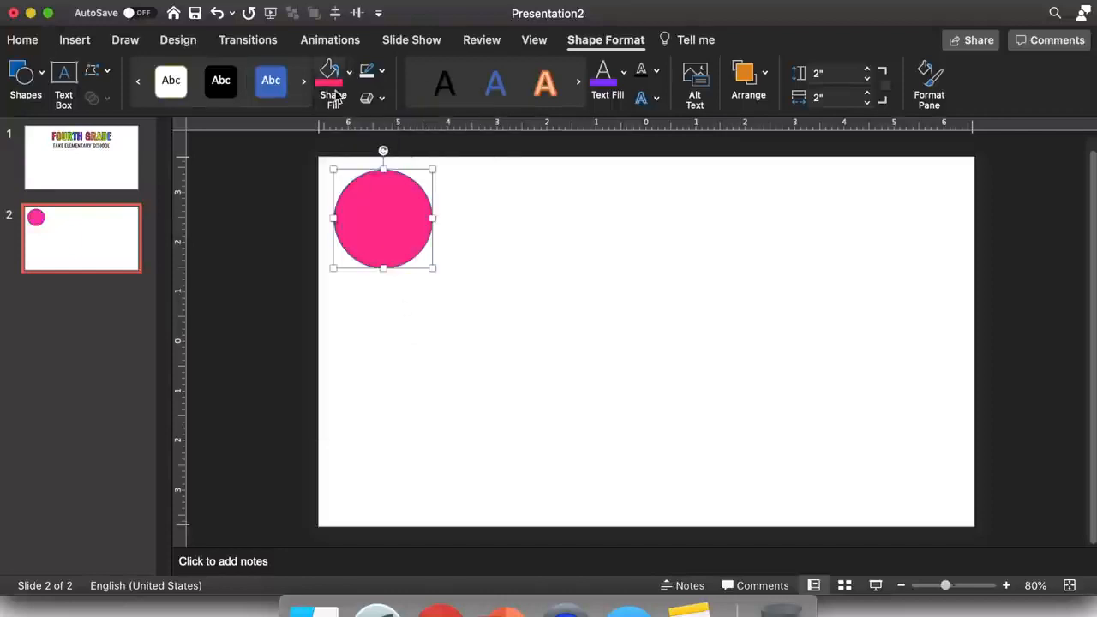
Remove the outline from the pink circle.
{"action": "left_click", "coordinate": [375, 73]}
{"action": "left_click", "coordinate": [403, 103]}
{"action": "left_click", "coordinate": [512, 218]}
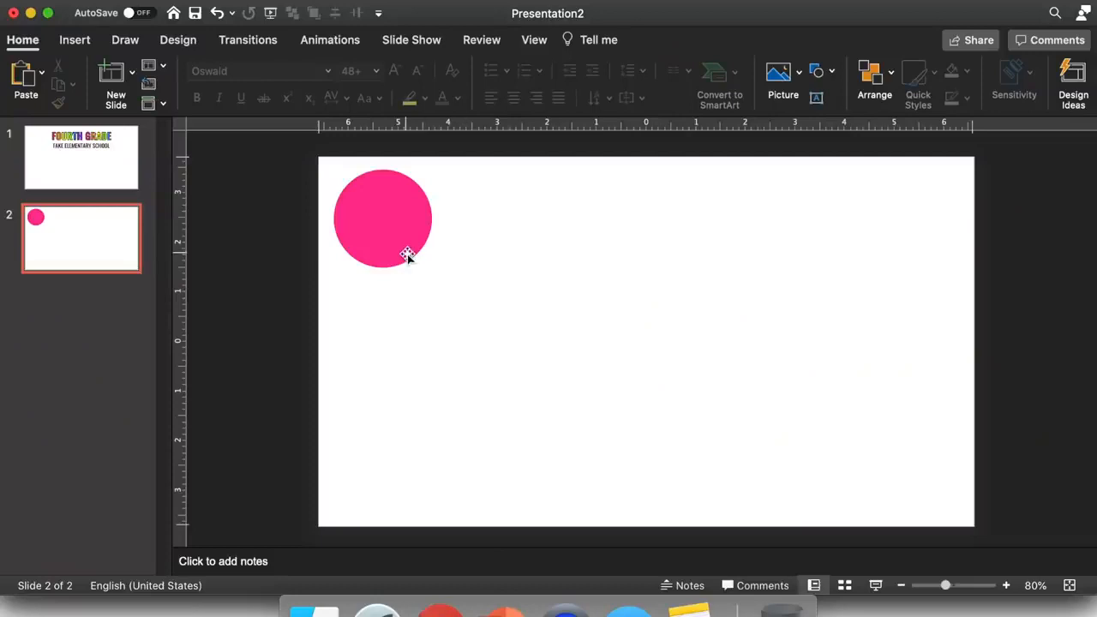
Insert the picture fruit.png from the Downloads folder onto the second slide.
{"action": "left_click", "coordinate": [780, 73]}
{"action": "left_click", "coordinate": [806, 123]}
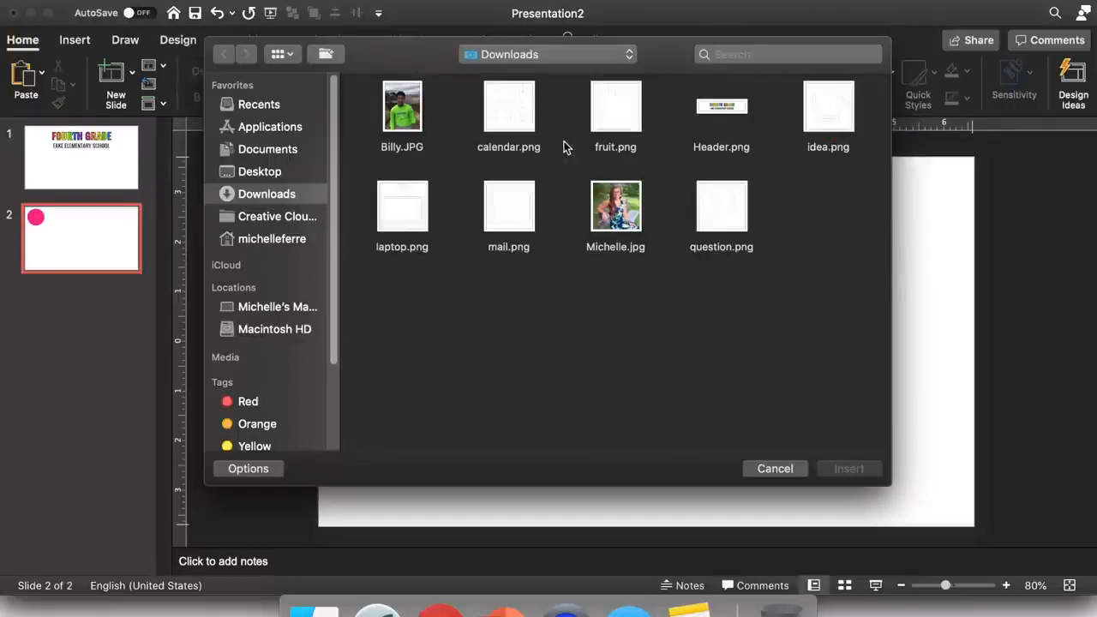
{"action": "left_click", "coordinate": [633, 119]}
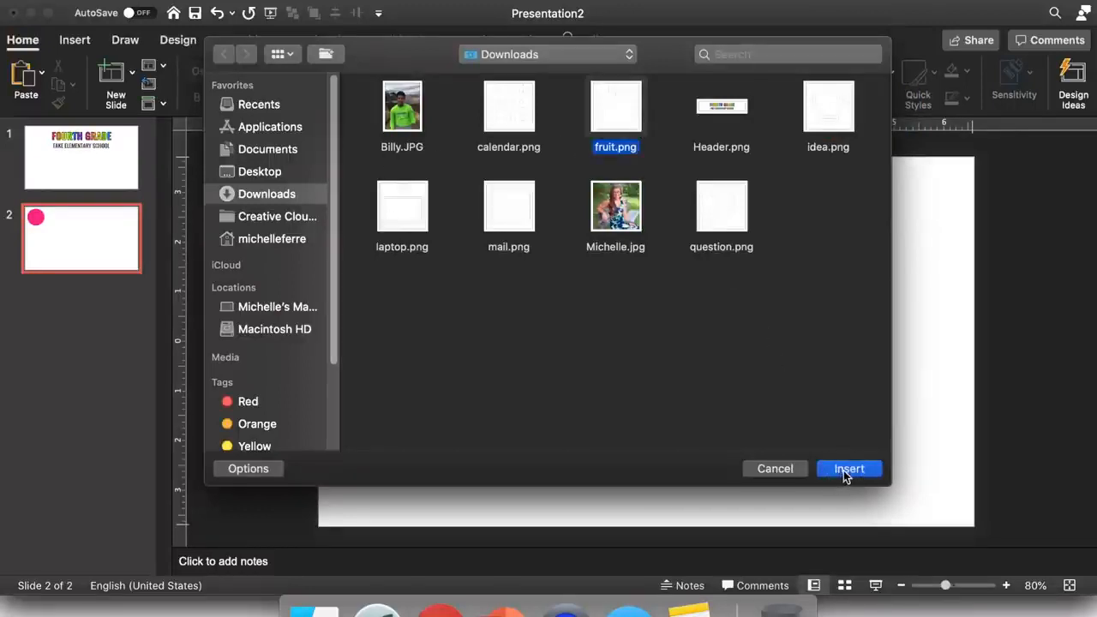
{"action": "left_click", "coordinate": [844, 473]}
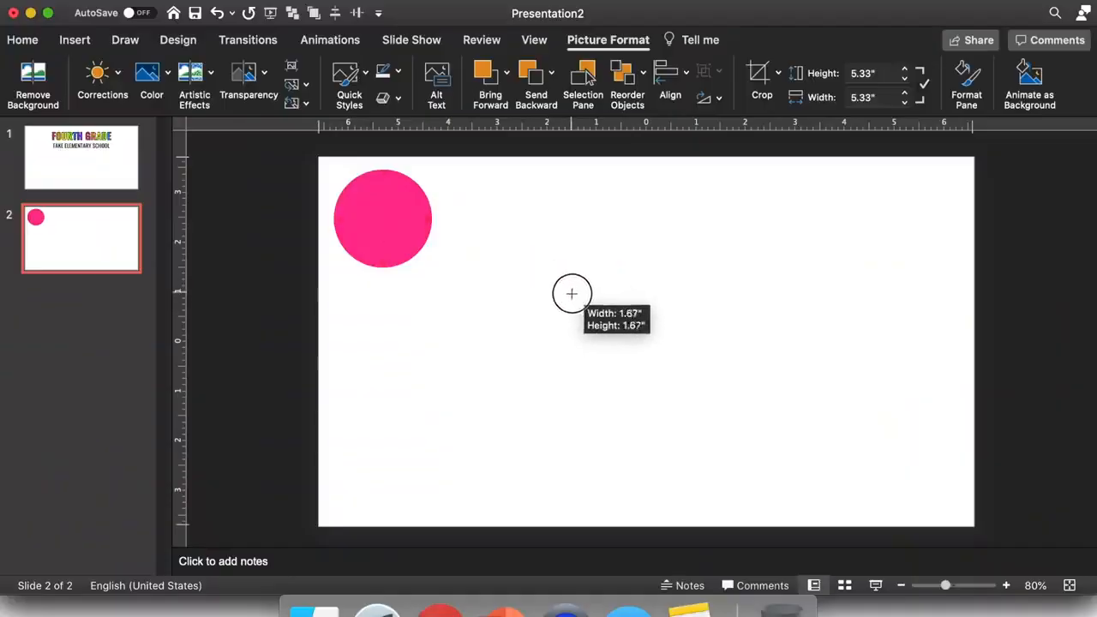
Resize the apple picture to 1.7 inches square and centre it on the pink circle.
{"action": "left_click_drag", "start_coordinate": [571, 294], "coordinate": [391, 215]}
{"action": "left_click", "coordinate": [904, 78]}
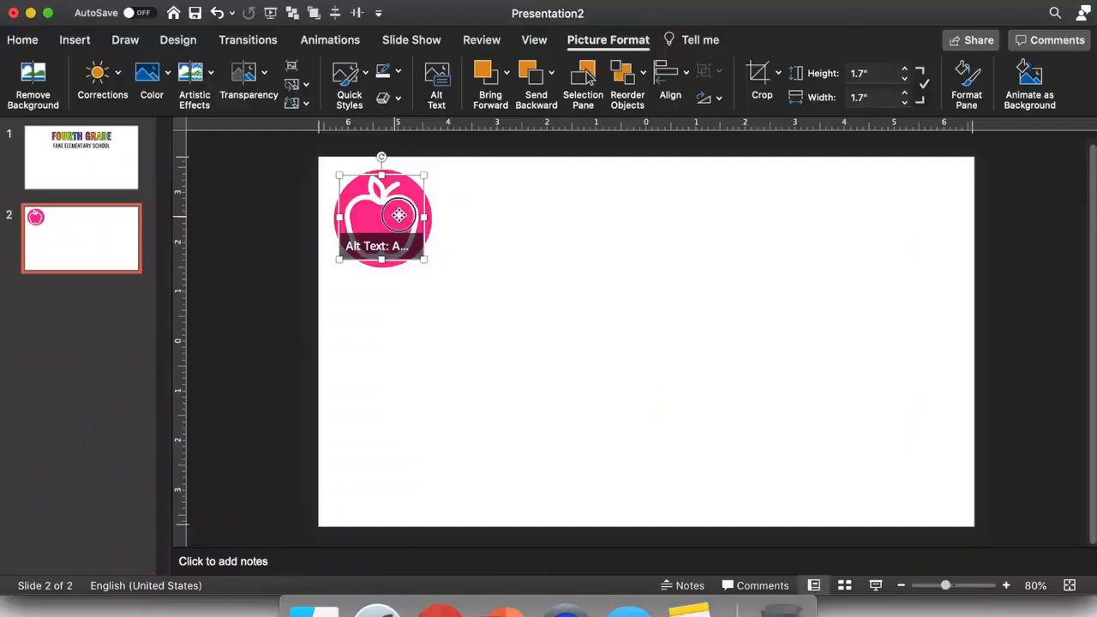
{"action": "left_click_drag", "start_coordinate": [399, 215], "coordinate": [397, 214]}
{"action": "left_click", "coordinate": [539, 263]}
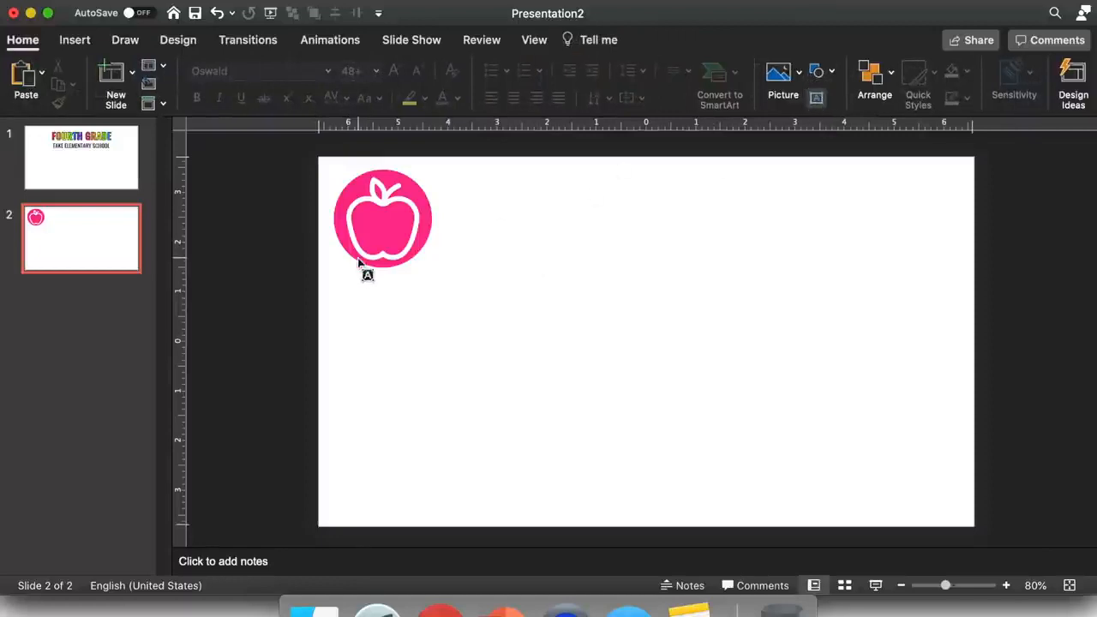
Draw a text box directly below the pink circle, match its width to the circle, and set its font to Oswald Bold.
{"action": "left_click_drag", "start_coordinate": [338, 272], "coordinate": [433, 289]}
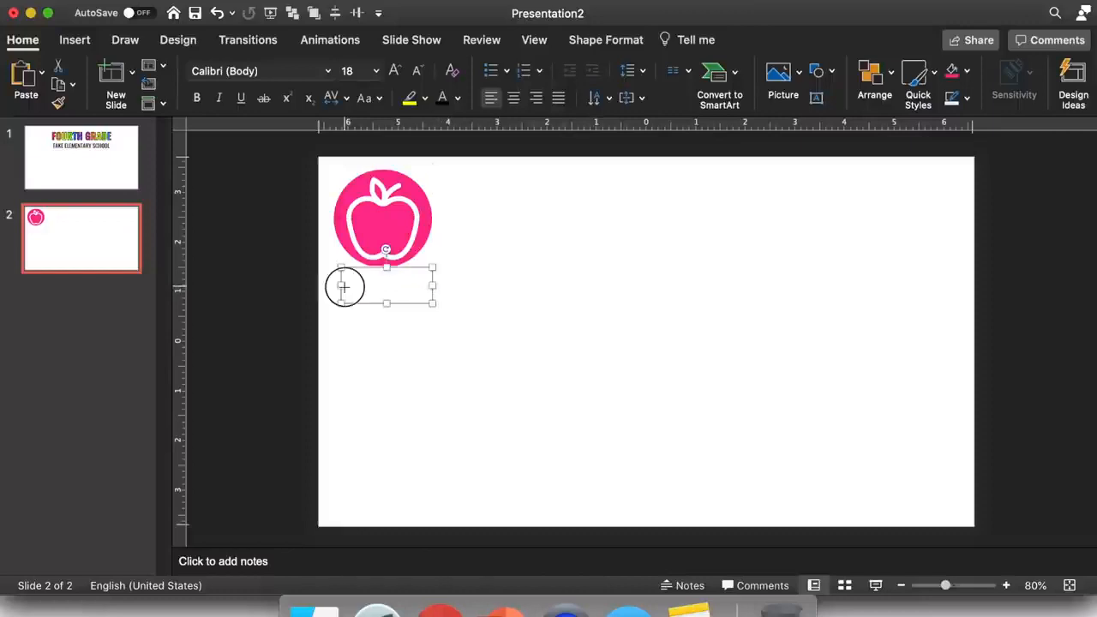
{"action": "left_click_drag", "start_coordinate": [341, 287], "coordinate": [334, 287]}
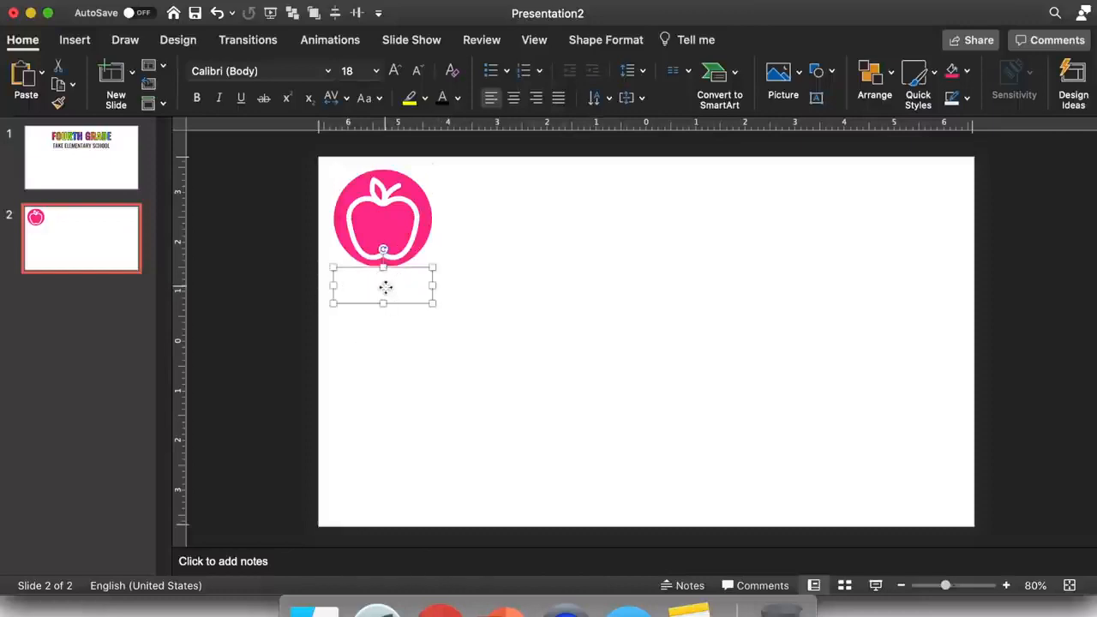
{"action": "left_click", "coordinate": [328, 72]}
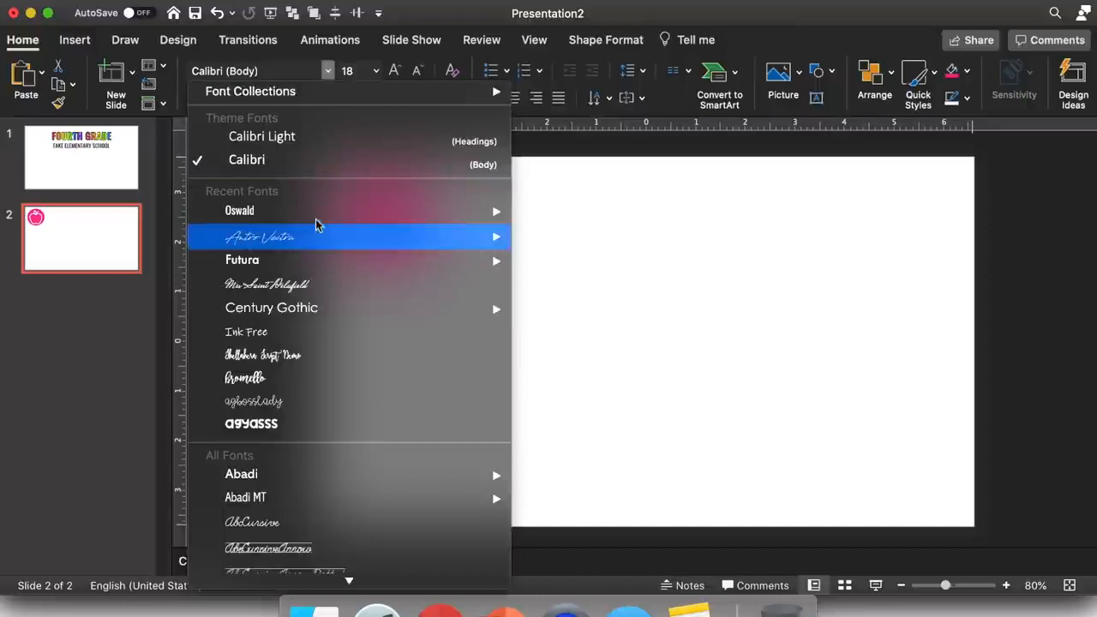
{"action": "mouse_move", "coordinate": [319, 216]}
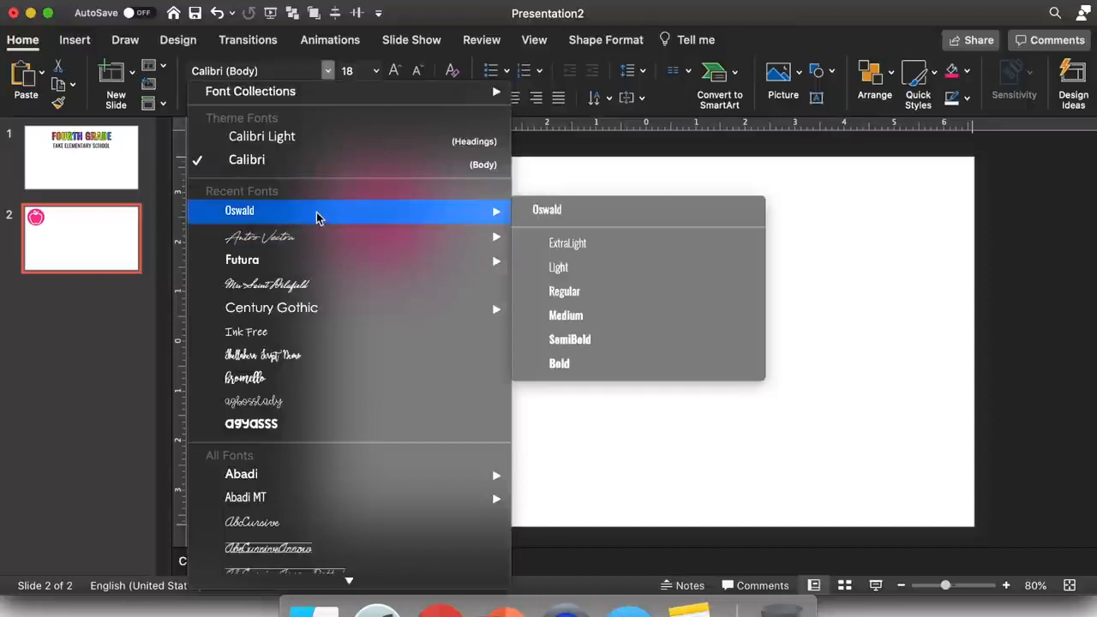
{"action": "left_click", "coordinate": [575, 365]}
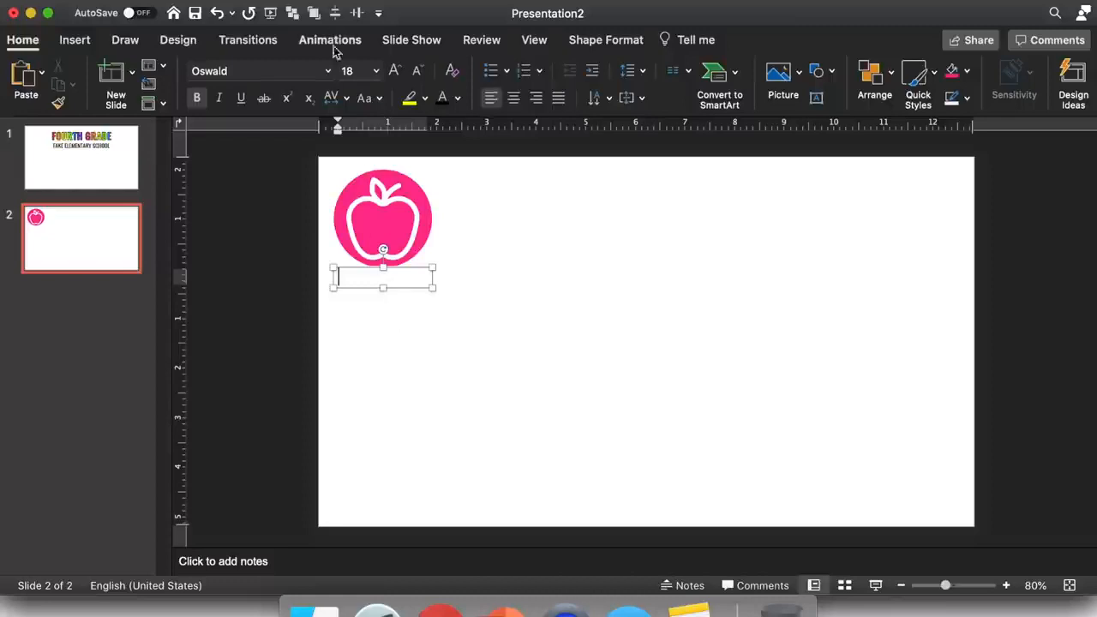
Change the text box font to Oswald Regular and enter MEET YOUR as the first line.
{"action": "left_click", "coordinate": [328, 71]}
{"action": "mouse_move", "coordinate": [313, 214]}
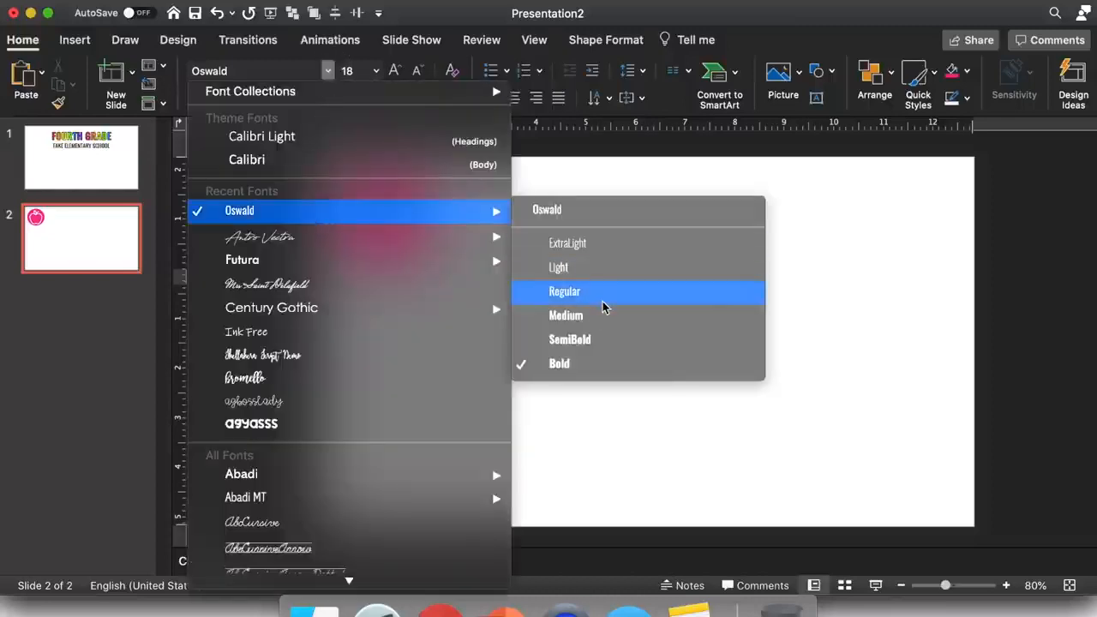
{"action": "left_click", "coordinate": [603, 300]}
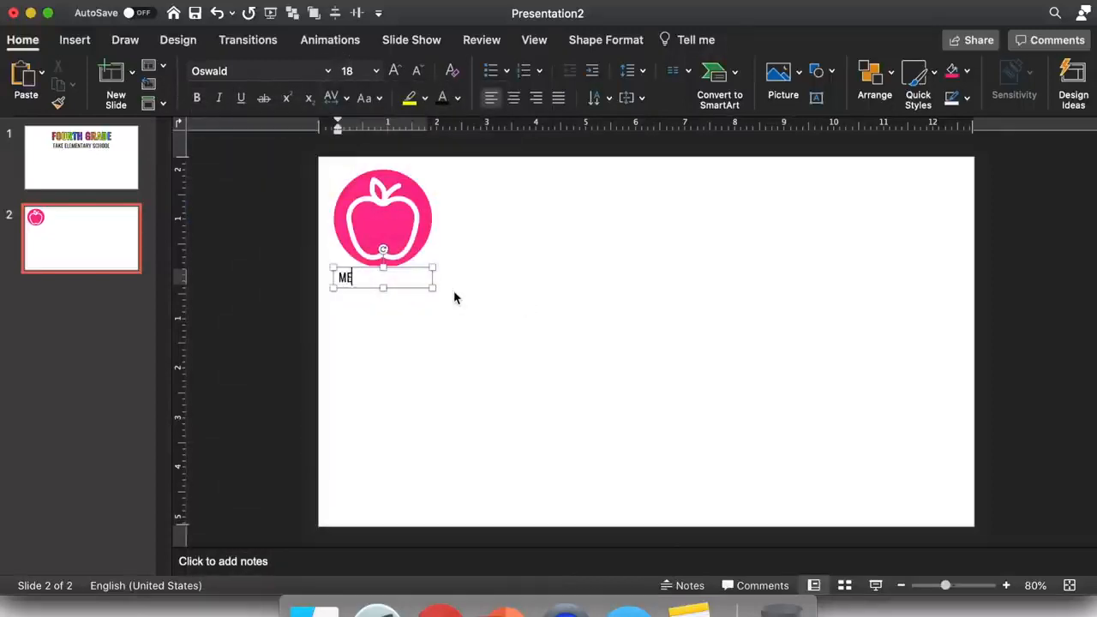
{"action": "key", "text": "Return"}
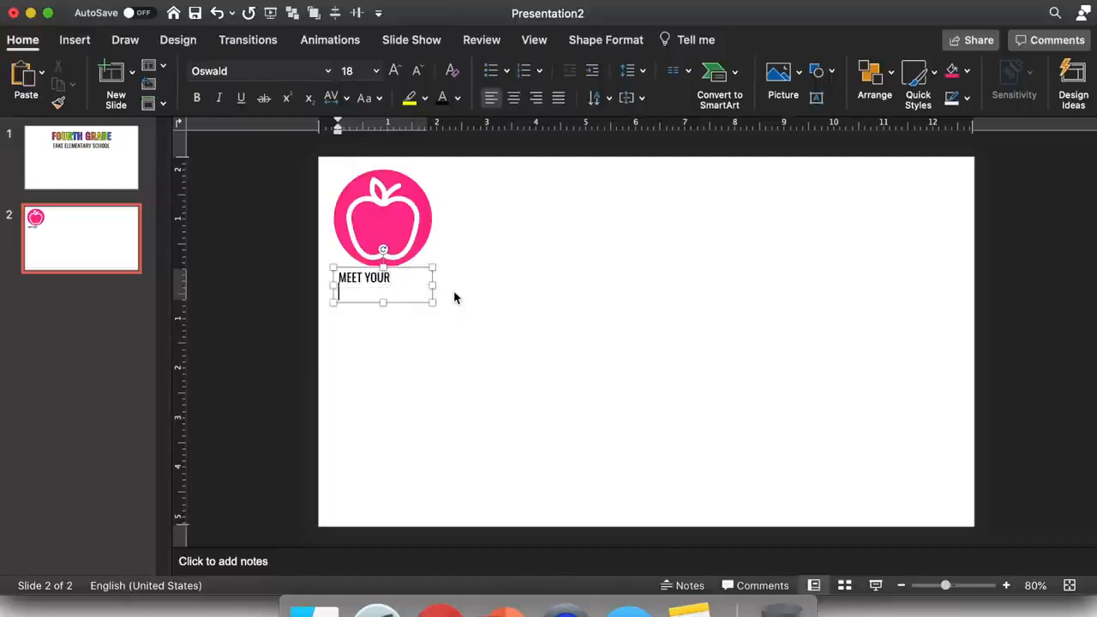
Enter TEACHERS on the caption's second line and set that word in Oswald Bold.
{"action": "double_click", "coordinate": [380, 292]}
{"action": "left_click", "coordinate": [328, 73]}
{"action": "mouse_move", "coordinate": [337, 219]}
{"action": "left_click", "coordinate": [558, 364]}
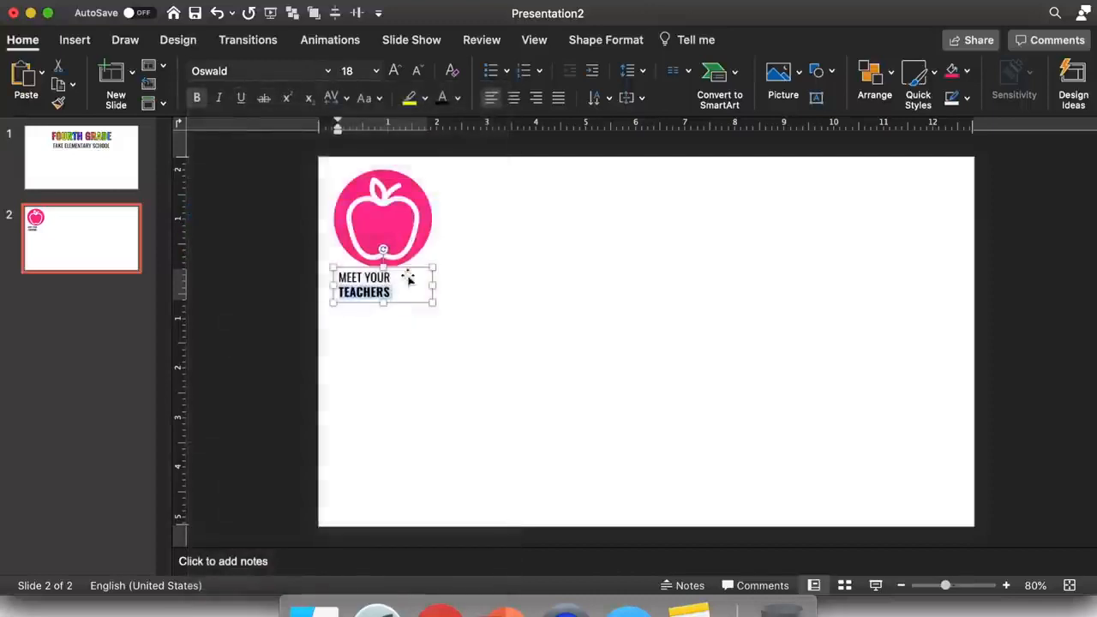
Centre both lines of the MEET YOUR TEACHERS caption and enlarge the text to 28 pt.
{"action": "triple_click", "coordinate": [383, 282]}
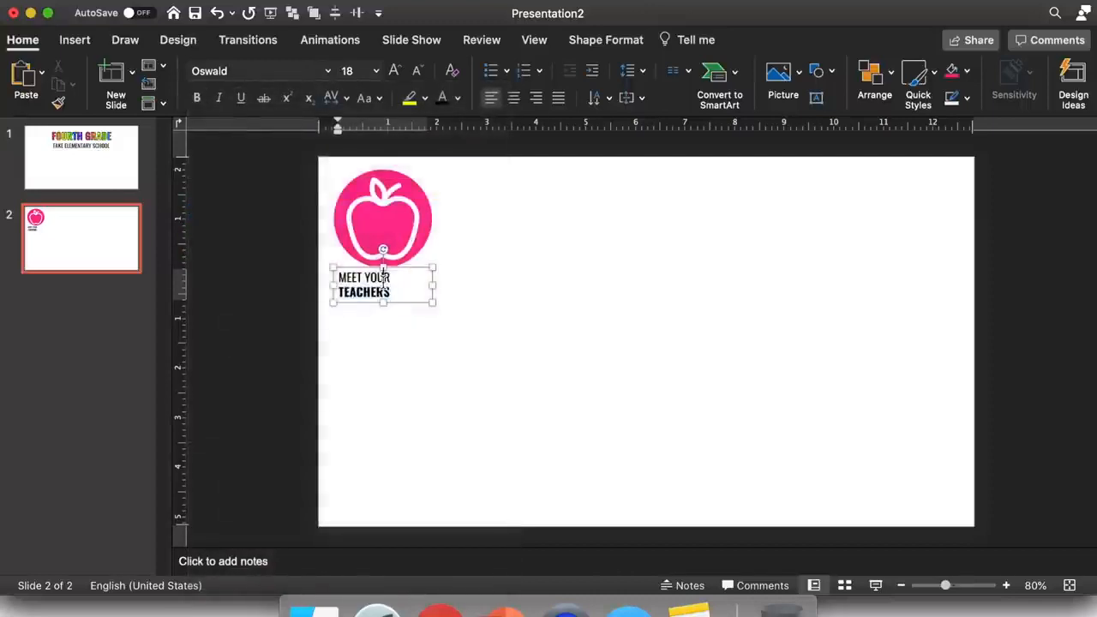
{"action": "left_click", "coordinate": [513, 99]}
{"action": "left_click", "coordinate": [397, 72]}
{"action": "left_click", "coordinate": [396, 72]}
{"action": "left_click", "coordinate": [397, 72]}
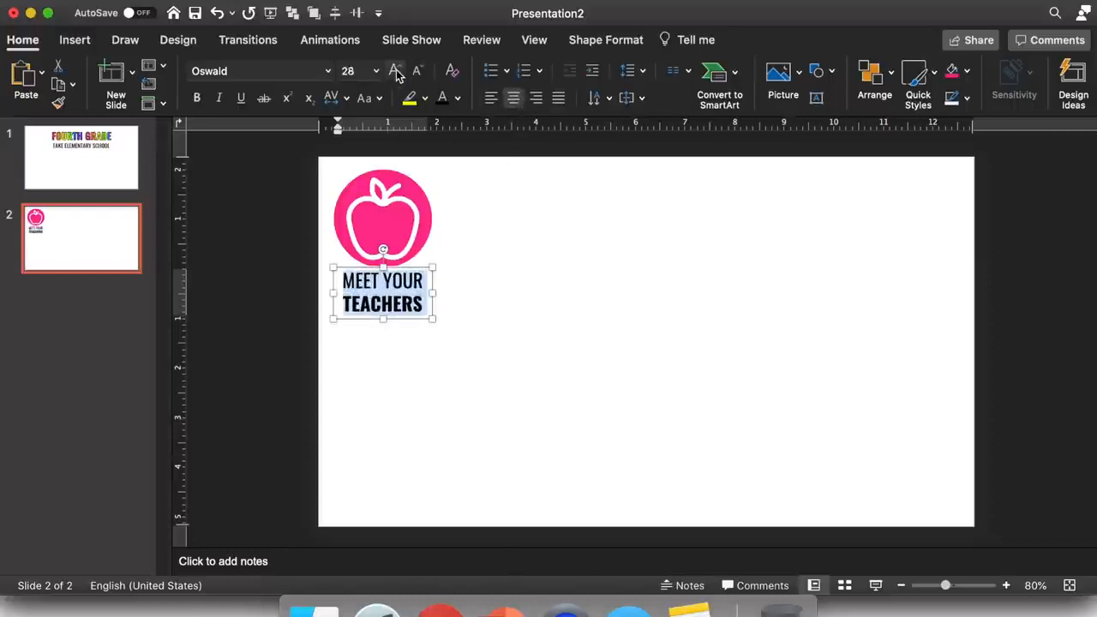
{"action": "left_click", "coordinate": [476, 303]}
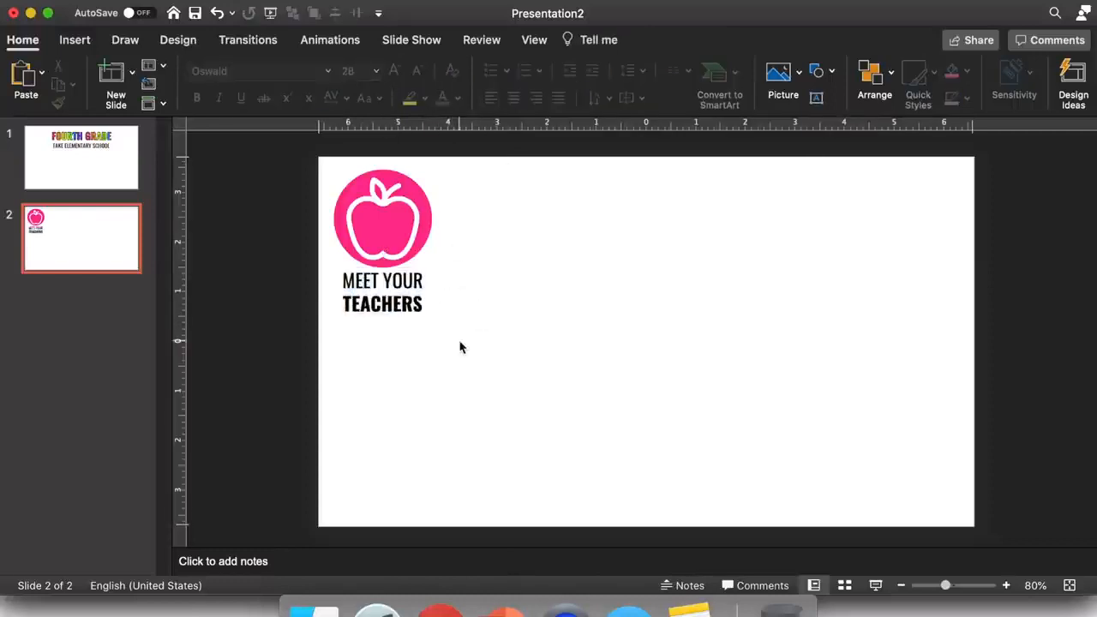
Duplicate the pink apple button together with its caption and place the copy directly beside the original.
{"action": "left_click_drag", "start_coordinate": [480, 334], "coordinate": [298, 165]}
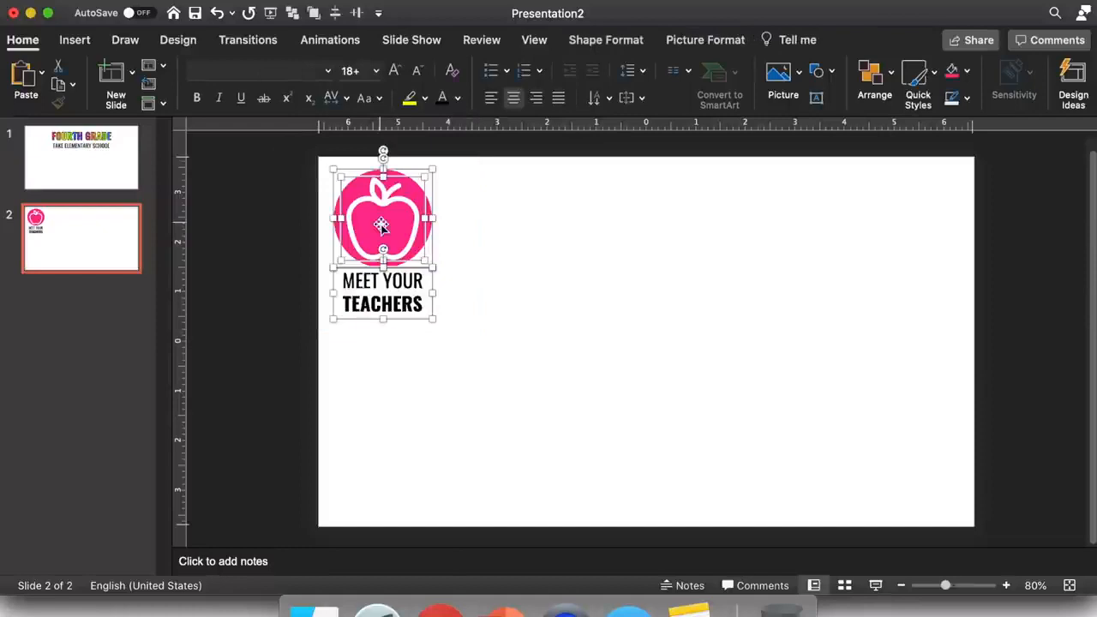
{"action": "left_click_drag", "start_coordinate": [395, 222], "coordinate": [536, 219]}
{"action": "left_click", "coordinate": [618, 249]}
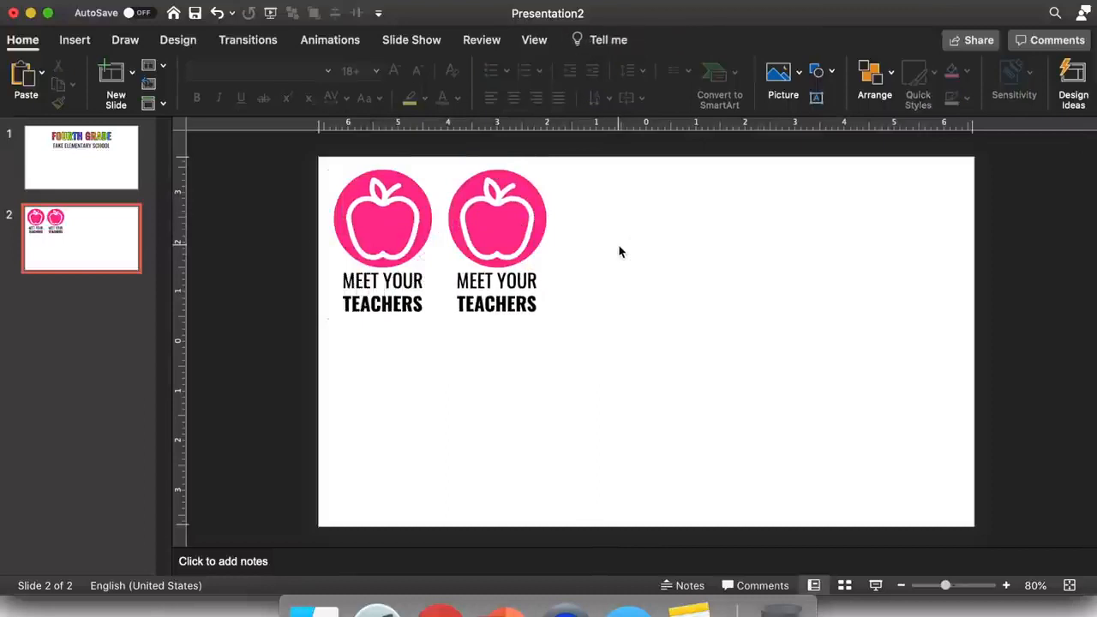
Fill the copied button's circle with the recently used orange.
{"action": "left_click", "coordinate": [523, 196]}
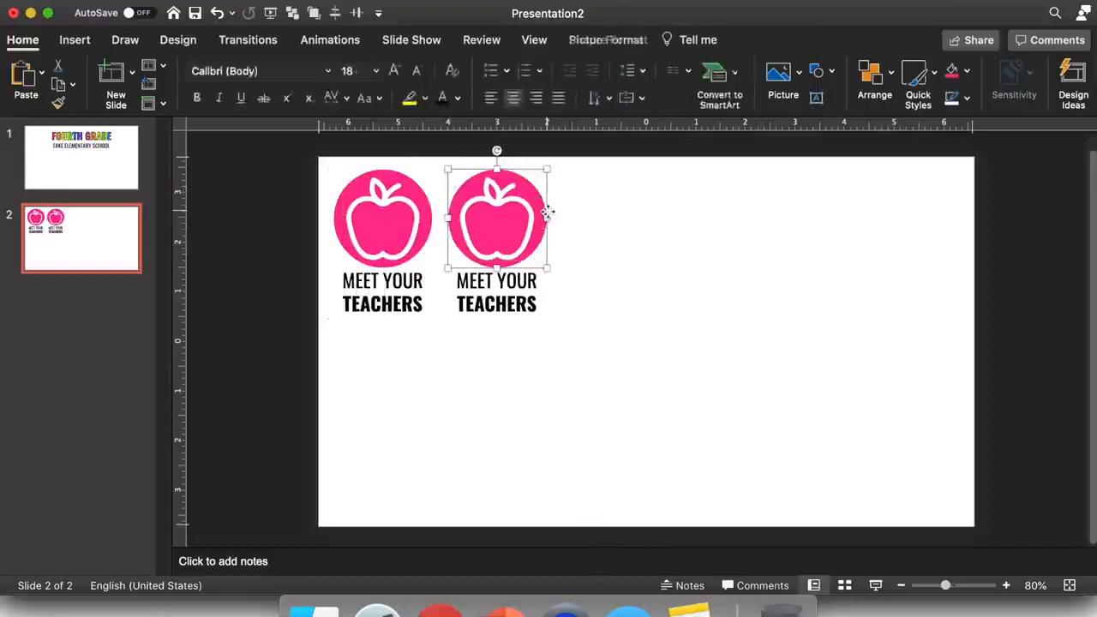
{"action": "left_click", "coordinate": [619, 40]}
{"action": "left_click", "coordinate": [349, 72]}
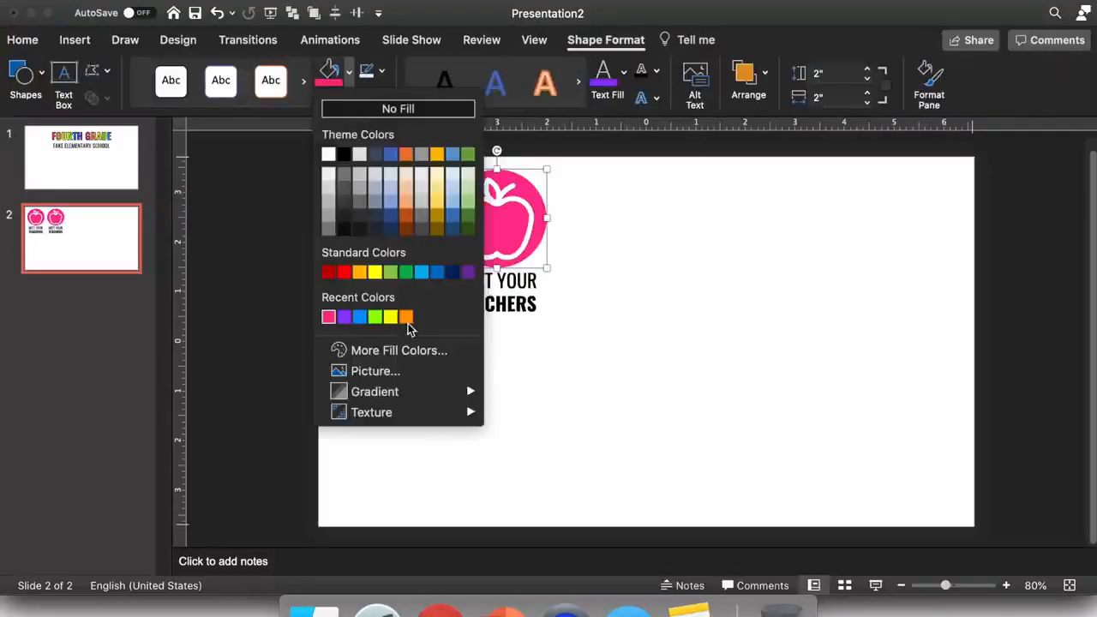
{"action": "left_click", "coordinate": [406, 317]}
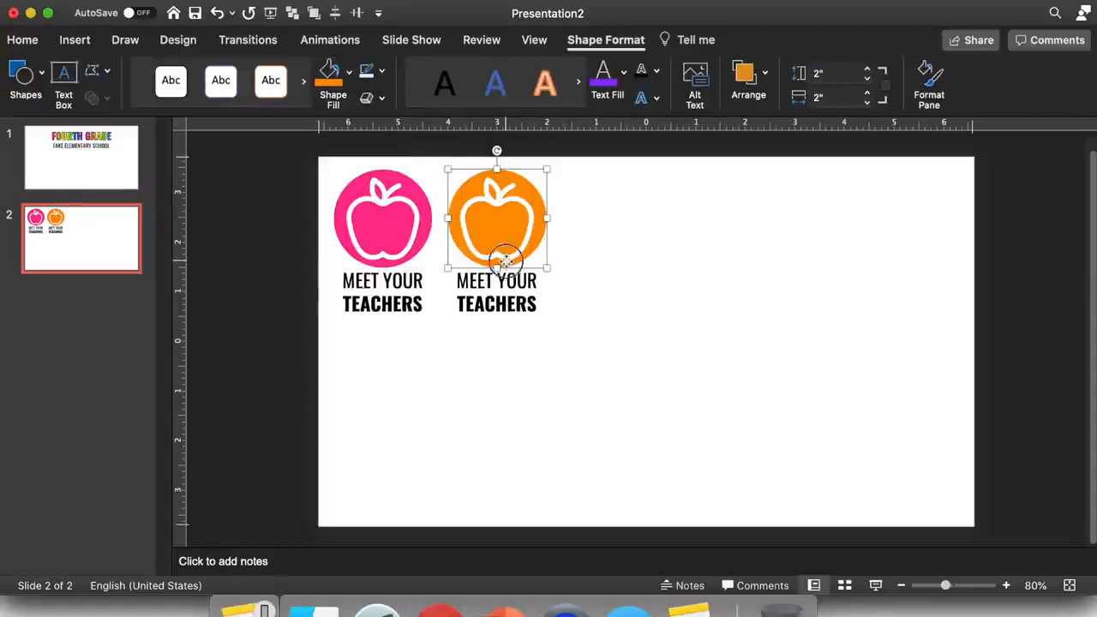
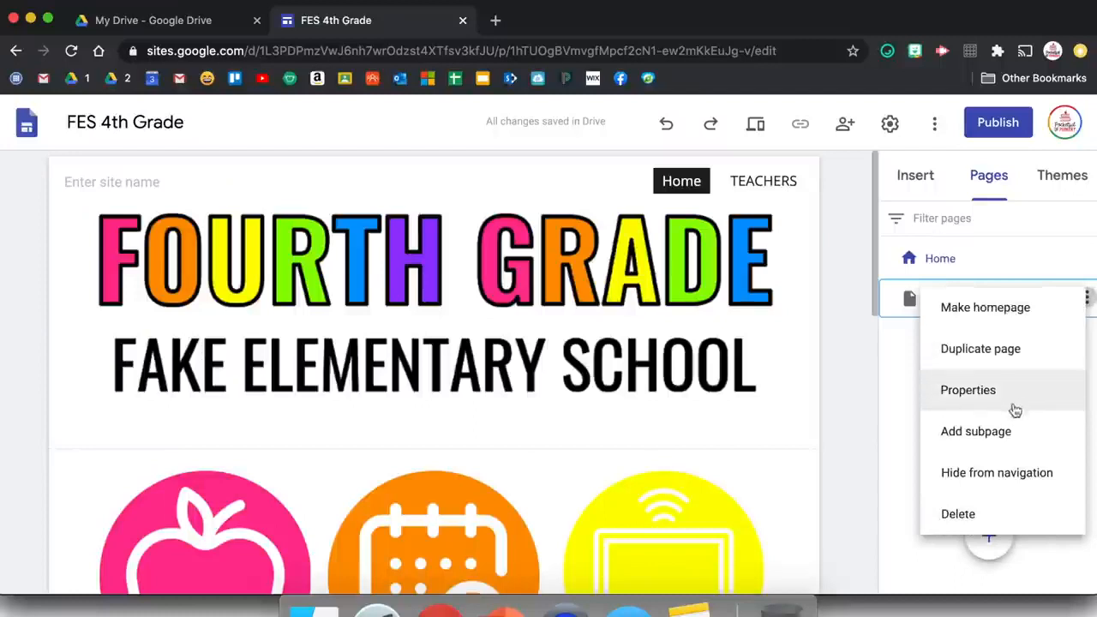
Add a subpage under TEACHERS and name it with the first teacher's title and surname in capitals.
{"action": "left_click", "coordinate": [1004, 431]}
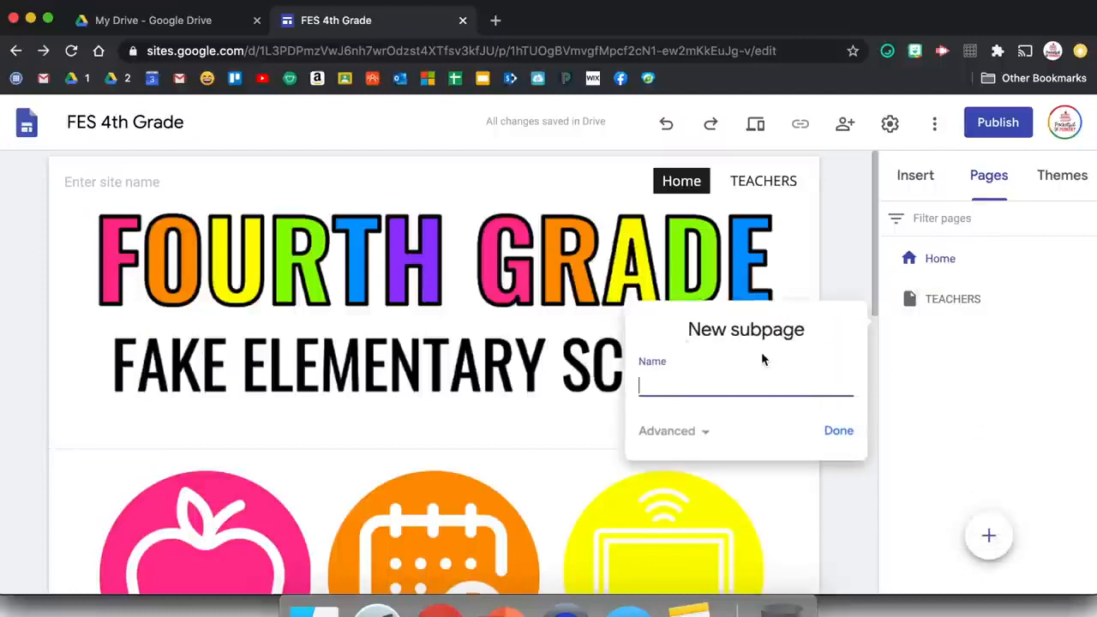
{"action": "type", "text": "MS. FERRE"}
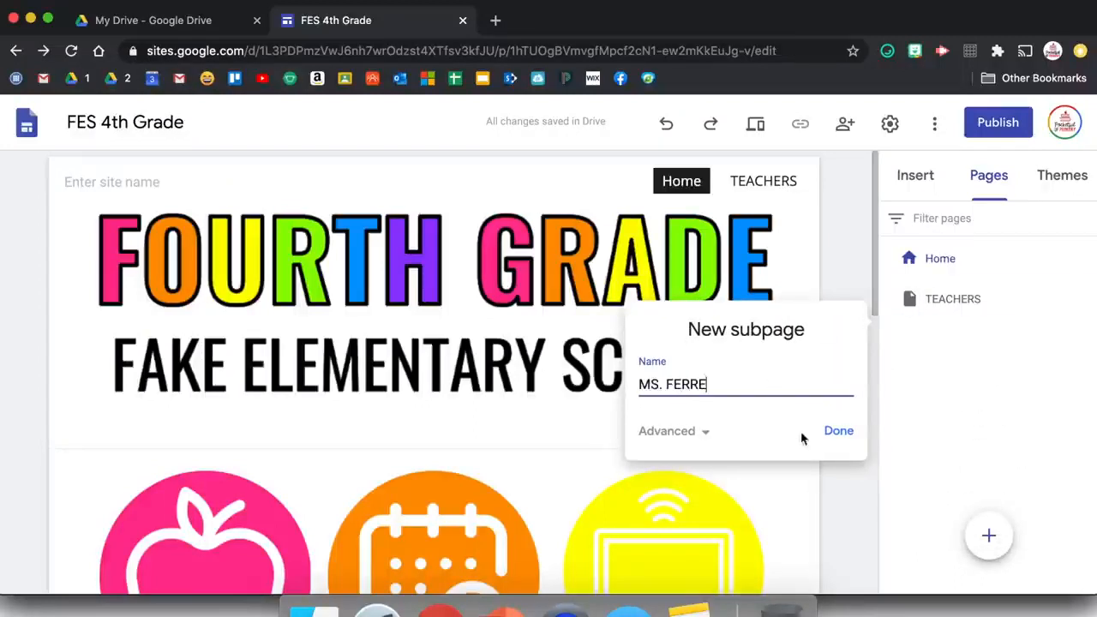
{"action": "left_click", "coordinate": [840, 431]}
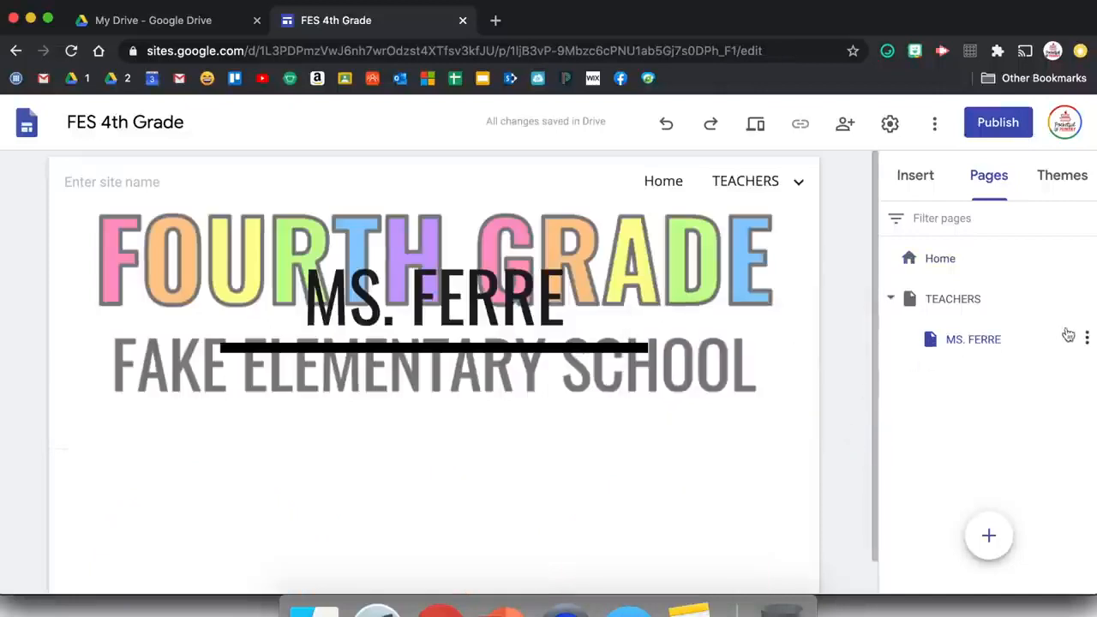
Add another subpage under TEACHERS, named with the second teacher's title and surname in capitals.
{"action": "left_click", "coordinate": [1088, 342]}
{"action": "left_click", "coordinate": [1066, 303]}
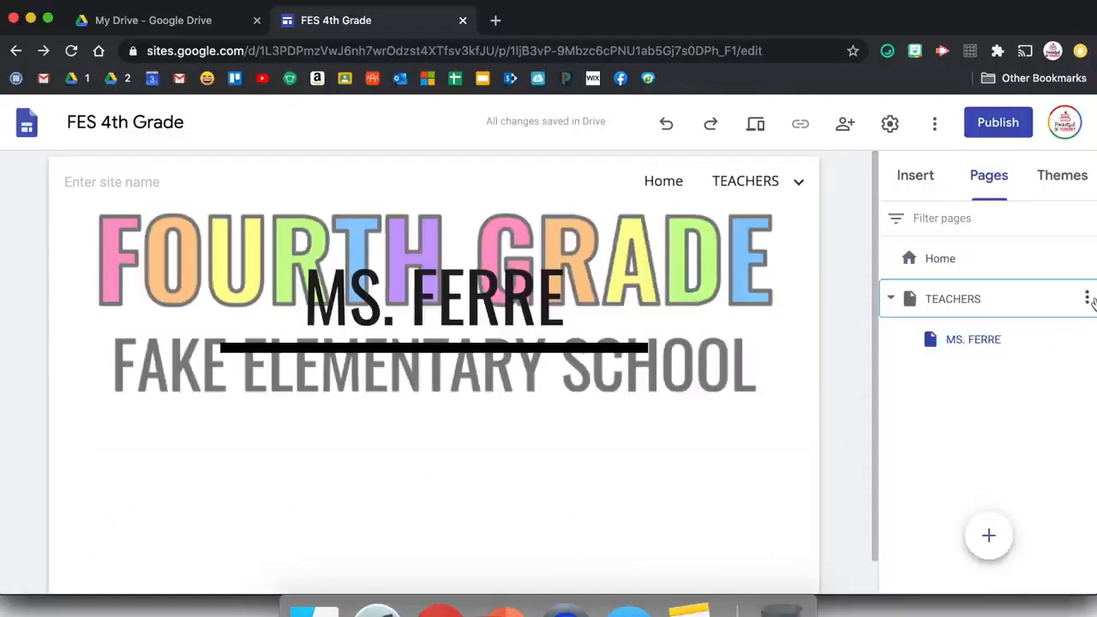
{"action": "left_click", "coordinate": [1087, 299]}
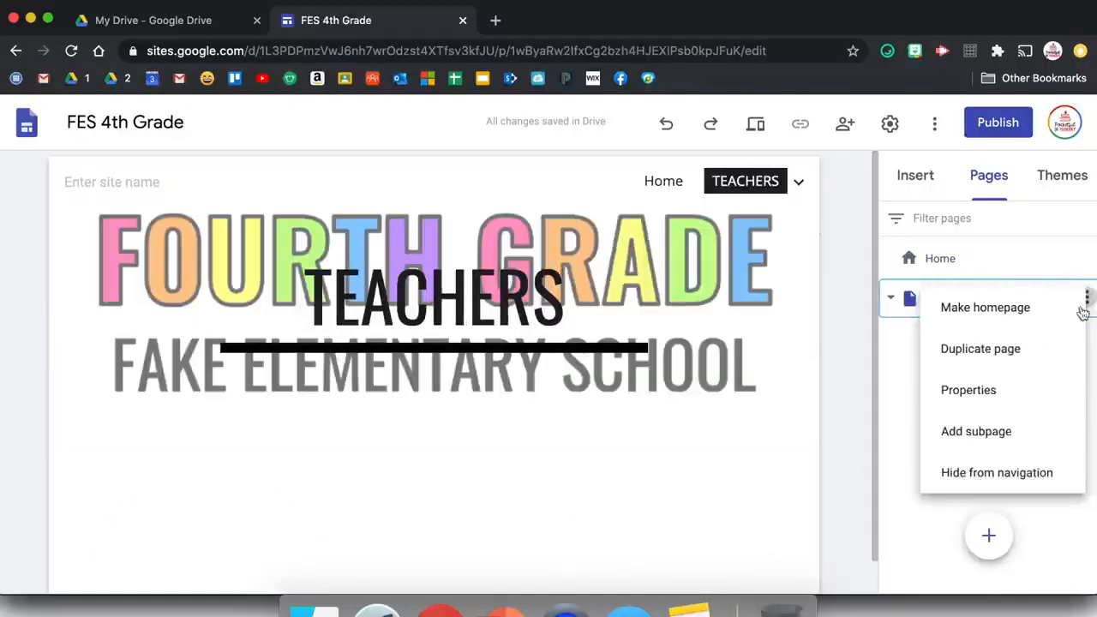
{"action": "left_click", "coordinate": [995, 429]}
{"action": "type", "text": "MR. EMERSON"}
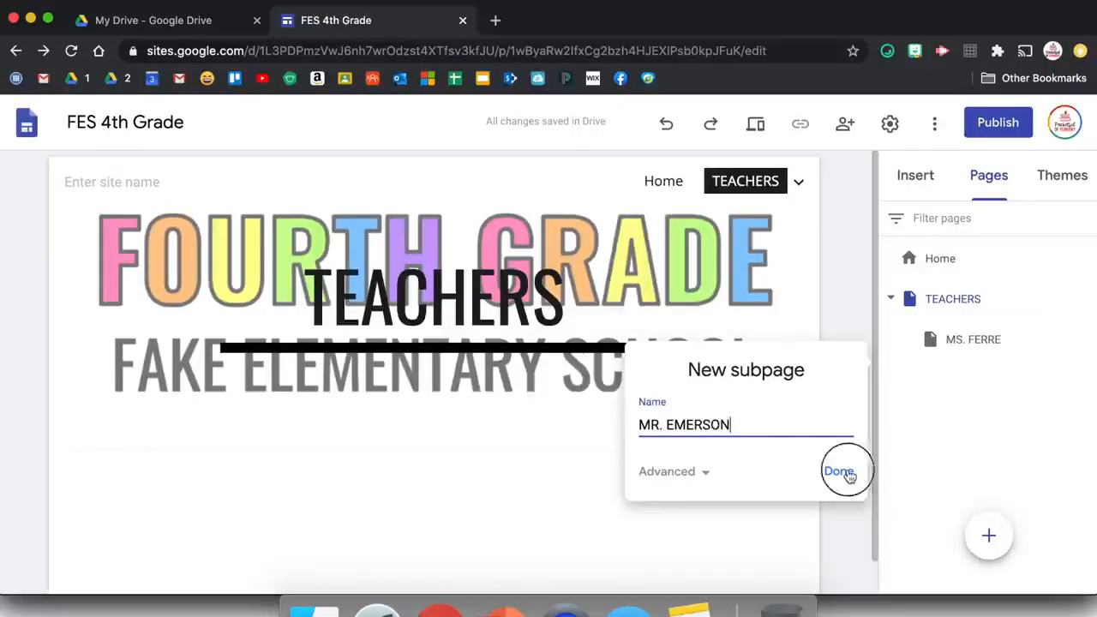
{"action": "left_click", "coordinate": [839, 473]}
Link the MEET YOUR TEACHERS apple picture on the Home page to the site's TEACHERS page.
{"action": "left_click", "coordinate": [933, 261]}
{"action": "mouse_move", "coordinate": [782, 190]}
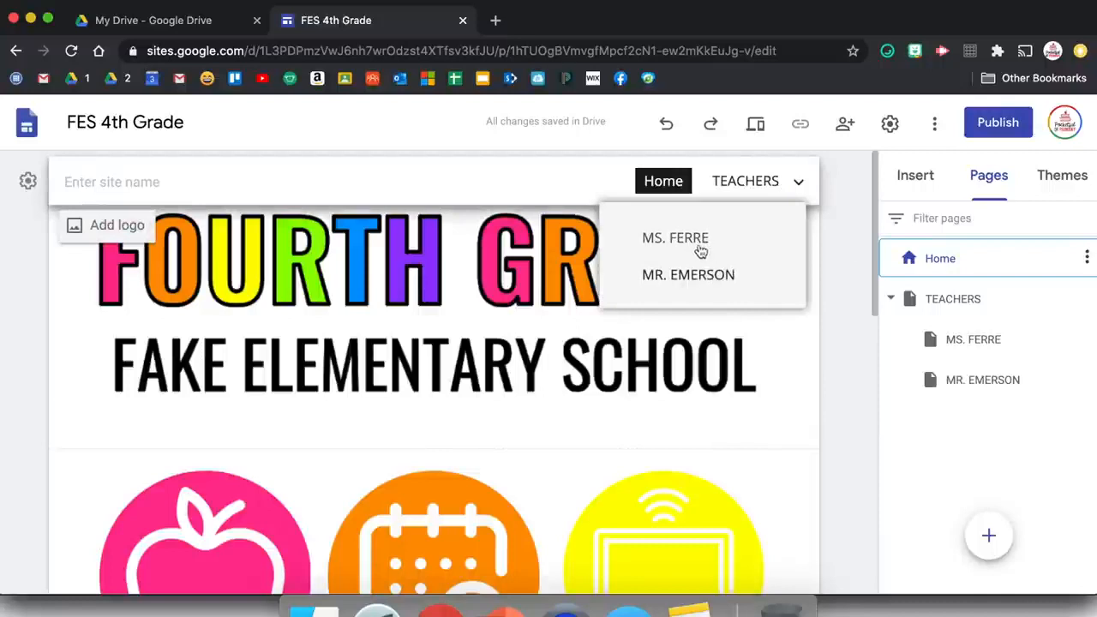
{"action": "scroll", "coordinate": [846, 335], "scroll_direction": "down", "scroll_amount": 2}
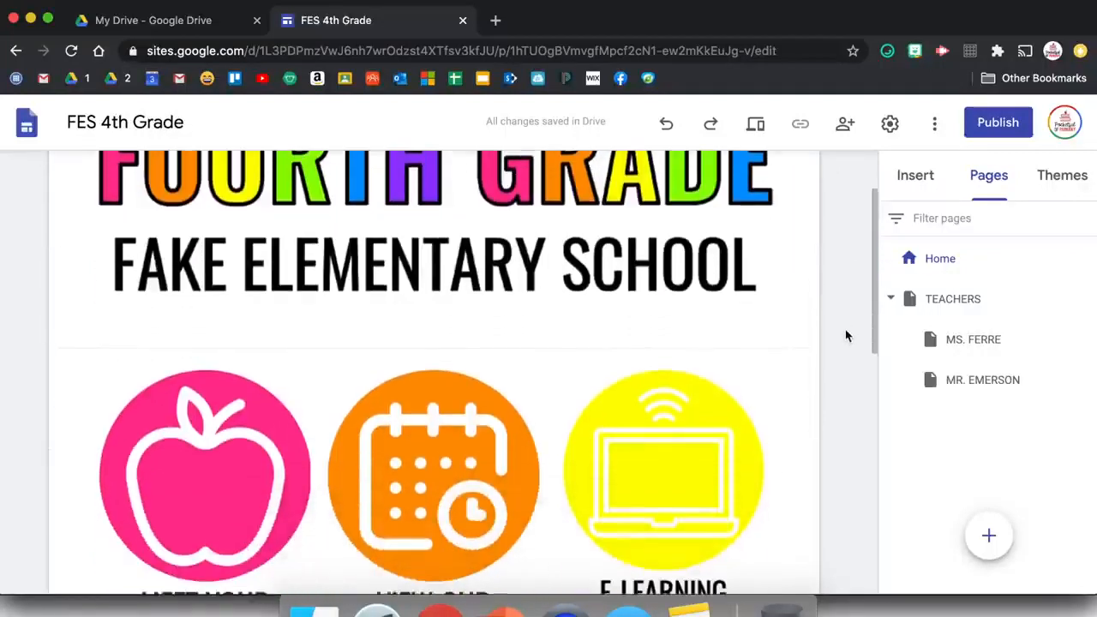
{"action": "scroll", "coordinate": [845, 336], "scroll_direction": "down", "scroll_amount": 2}
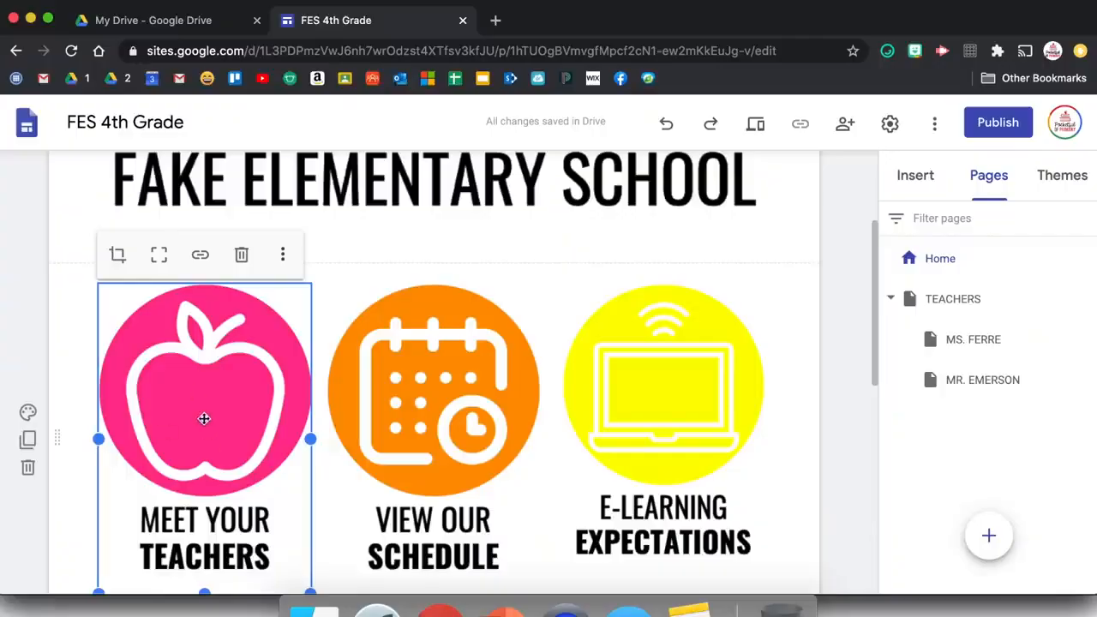
{"action": "left_click", "coordinate": [201, 256]}
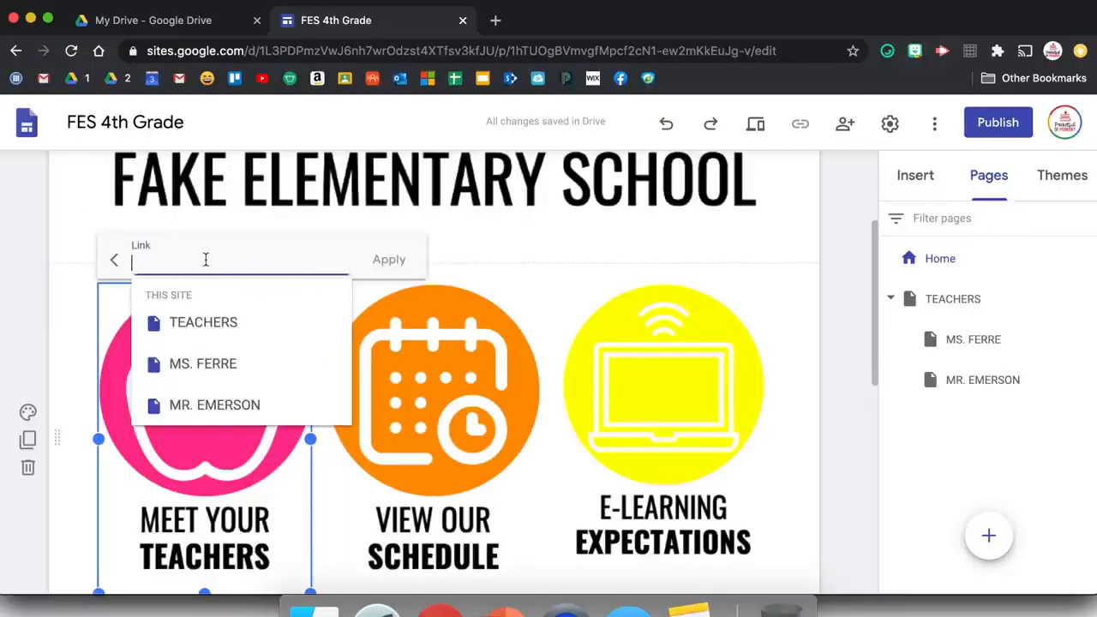
{"action": "left_click", "coordinate": [192, 325]}
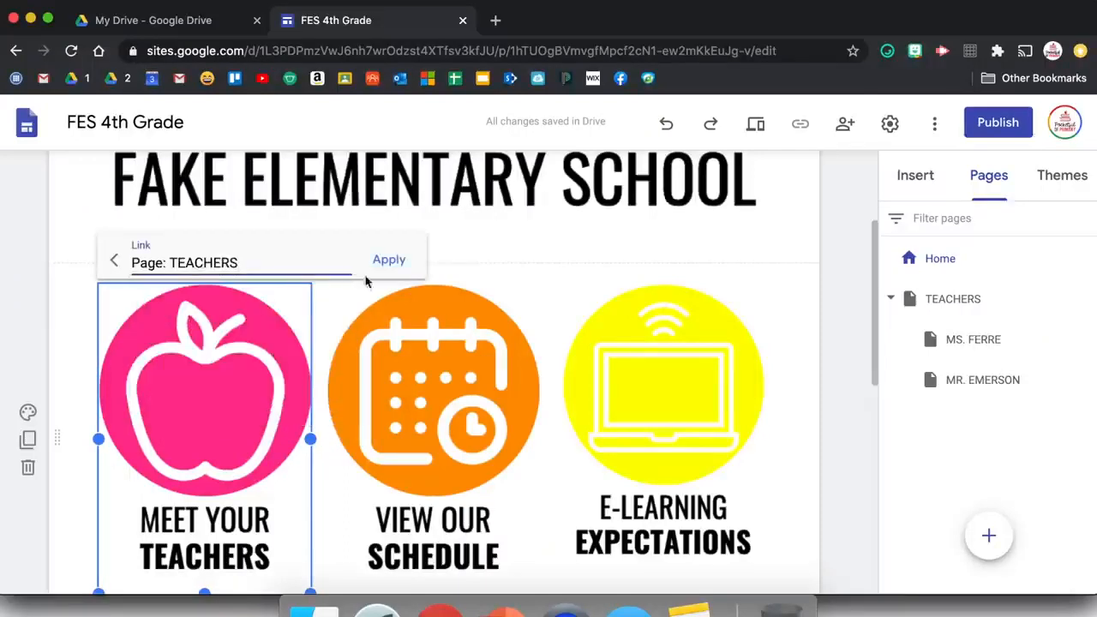
{"action": "left_click", "coordinate": [392, 260]}
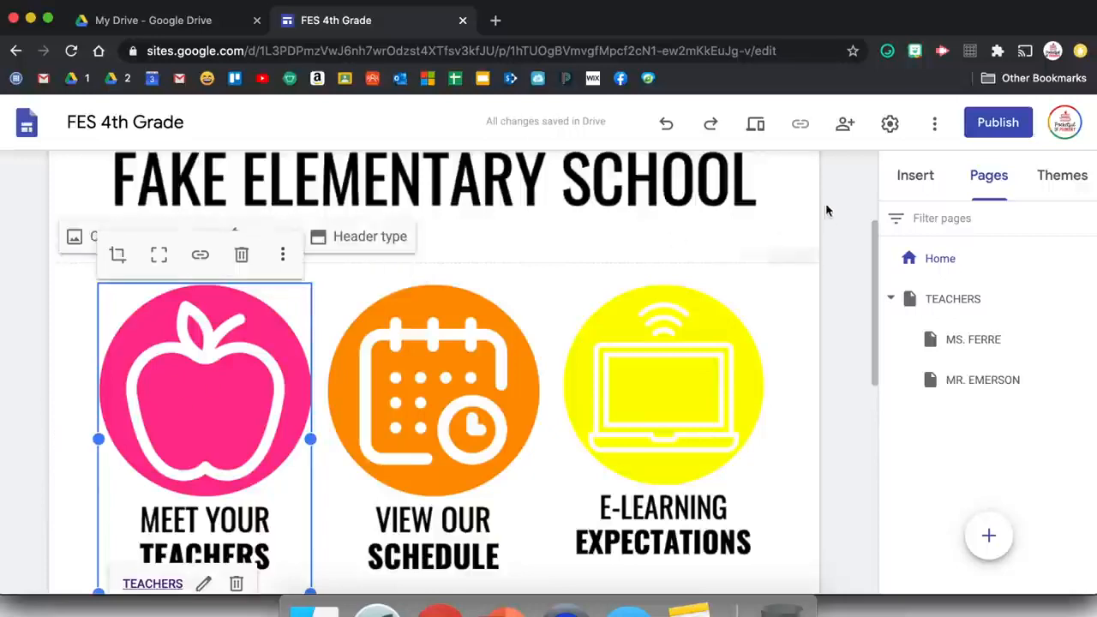
Preview the site, check the TEACHERS navigation entry, test the apple button's link, and close the preview.
{"action": "left_click", "coordinate": [756, 124]}
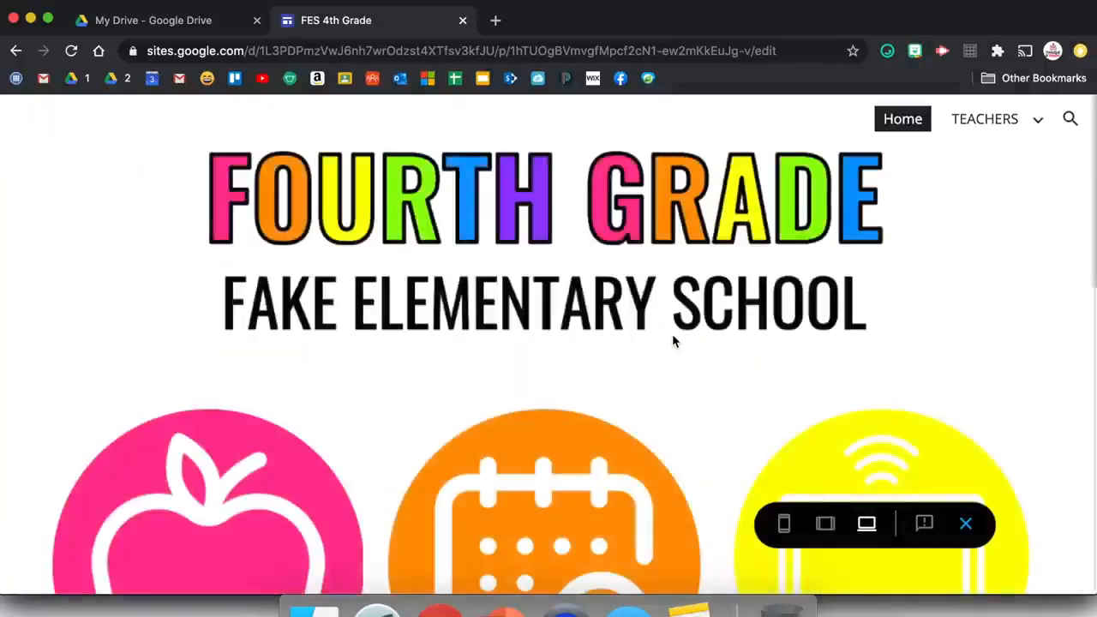
{"action": "mouse_move", "coordinate": [1020, 103]}
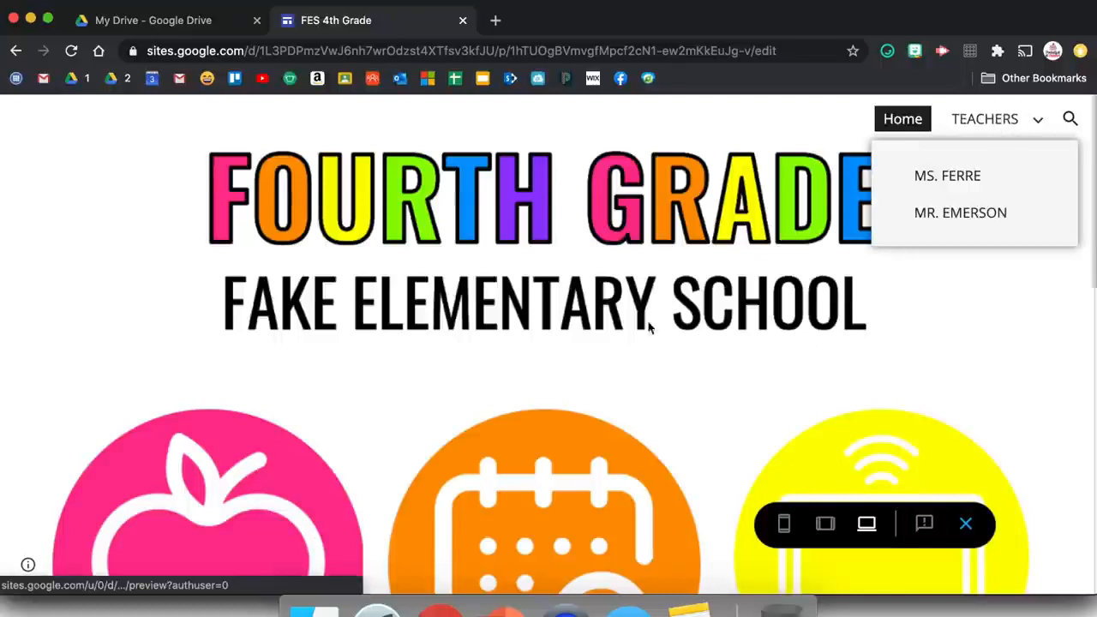
{"action": "scroll", "coordinate": [592, 360], "scroll_direction": "down", "scroll_amount": 4}
{"action": "left_click", "coordinate": [215, 375]}
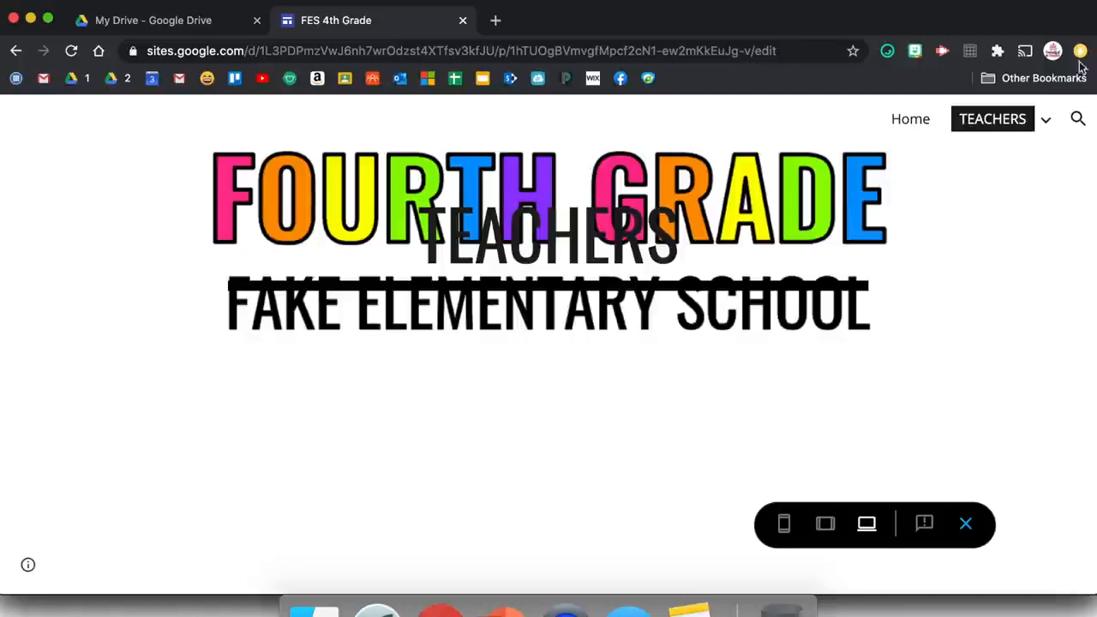
{"action": "left_click", "coordinate": [966, 523]}
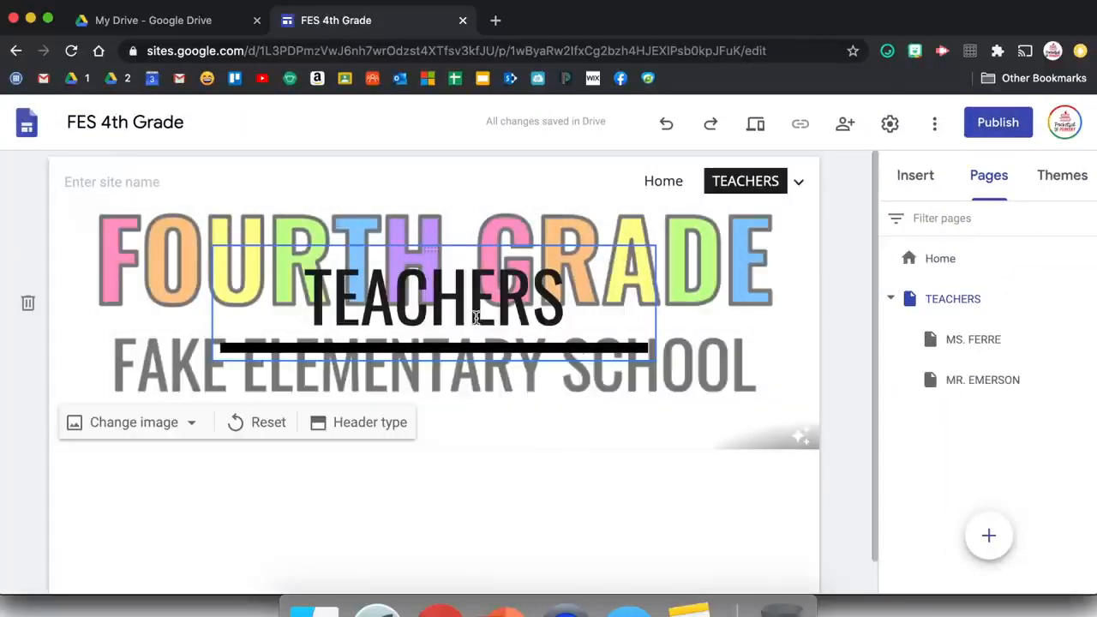
Delete the TEACHERS title text box that overlaps the header image on the TEACHERS page.
{"action": "left_click", "coordinate": [610, 292]}
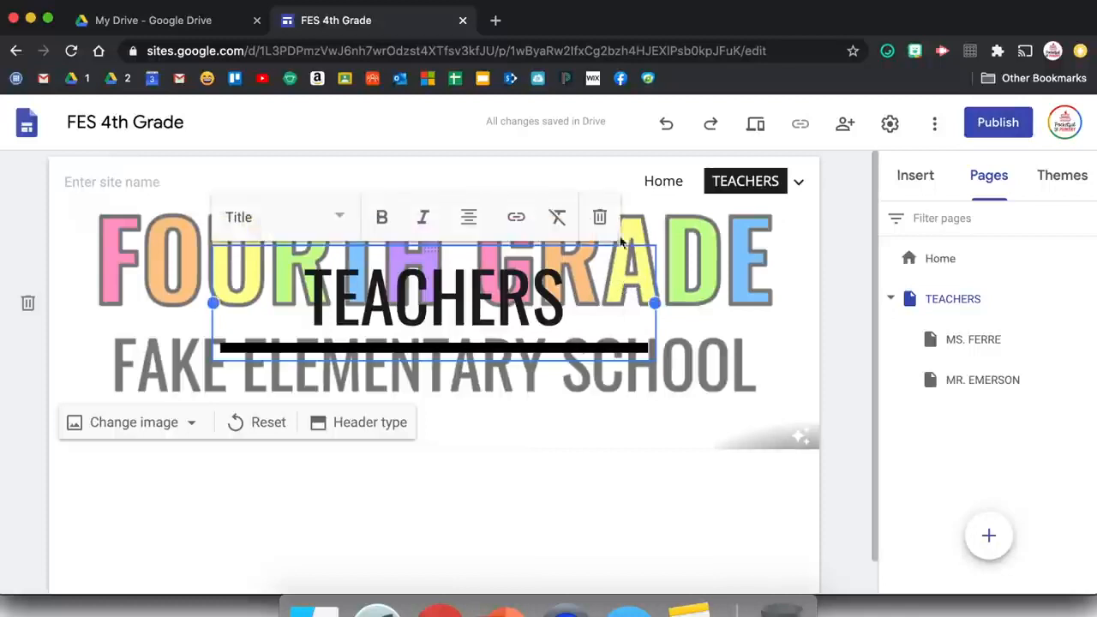
{"action": "left_click", "coordinate": [600, 219]}
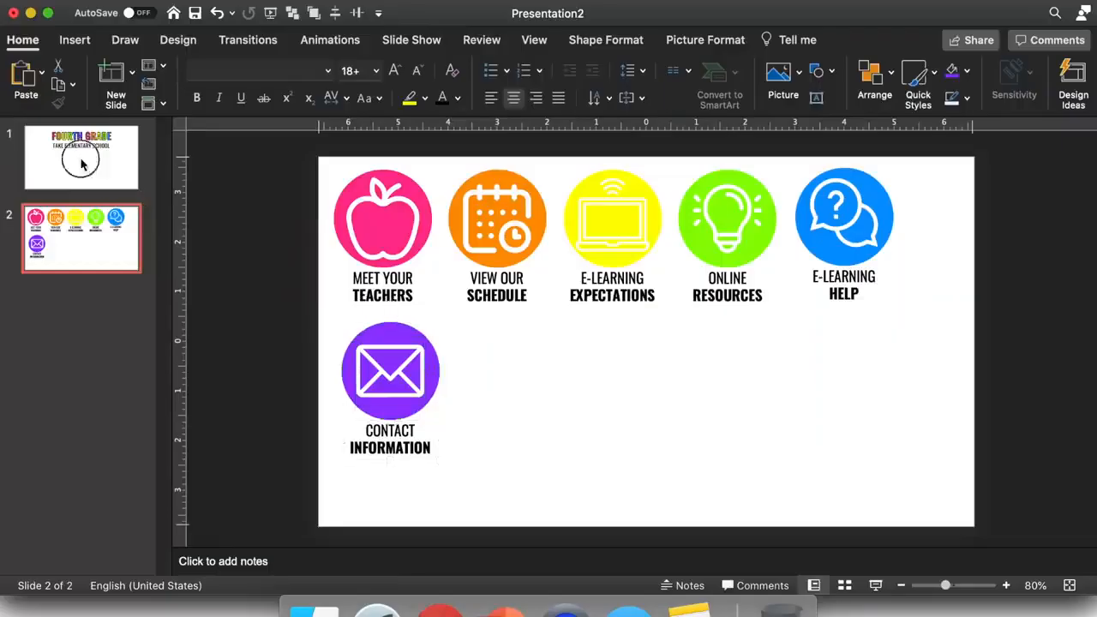
In PowerPoint, duplicate slide 1's header text box below the original and change the copy's second line to TEACHERS.
{"action": "key", "text": "Up"}
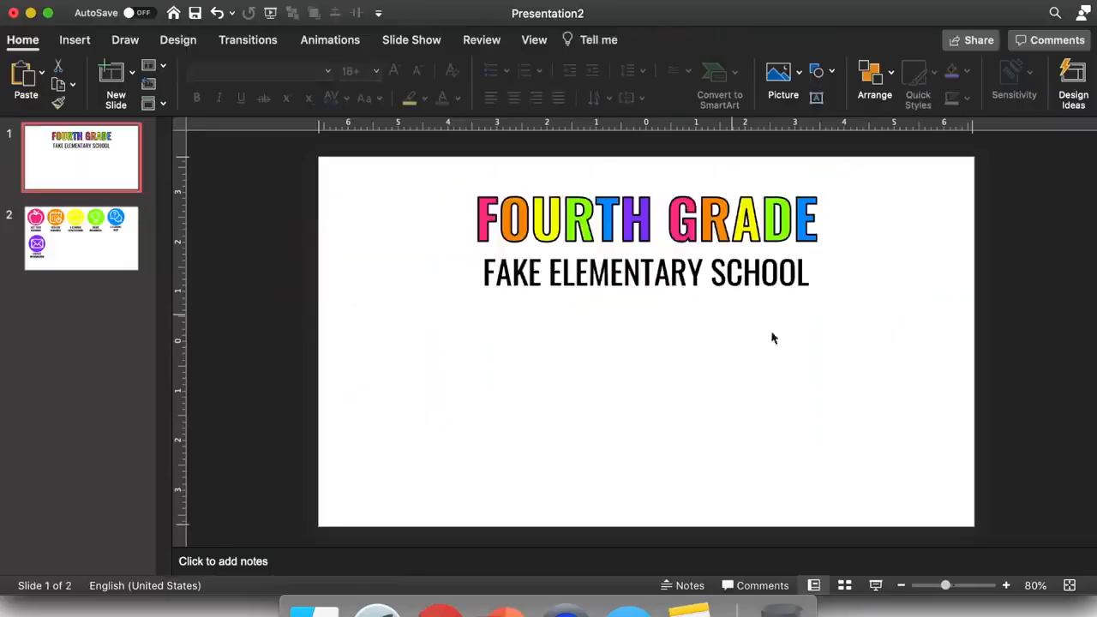
{"action": "left_click", "coordinate": [795, 289]}
{"action": "left_click", "coordinate": [847, 317]}
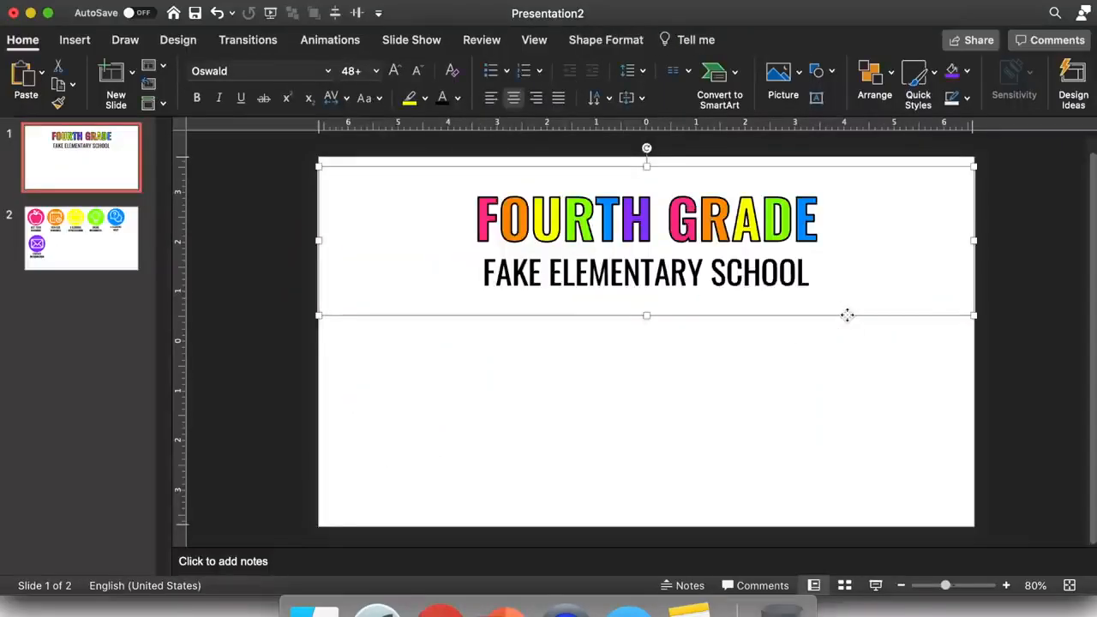
{"action": "key", "text": "super+v"}
{"action": "left_click_drag", "start_coordinate": [924, 177], "coordinate": [921, 303]}
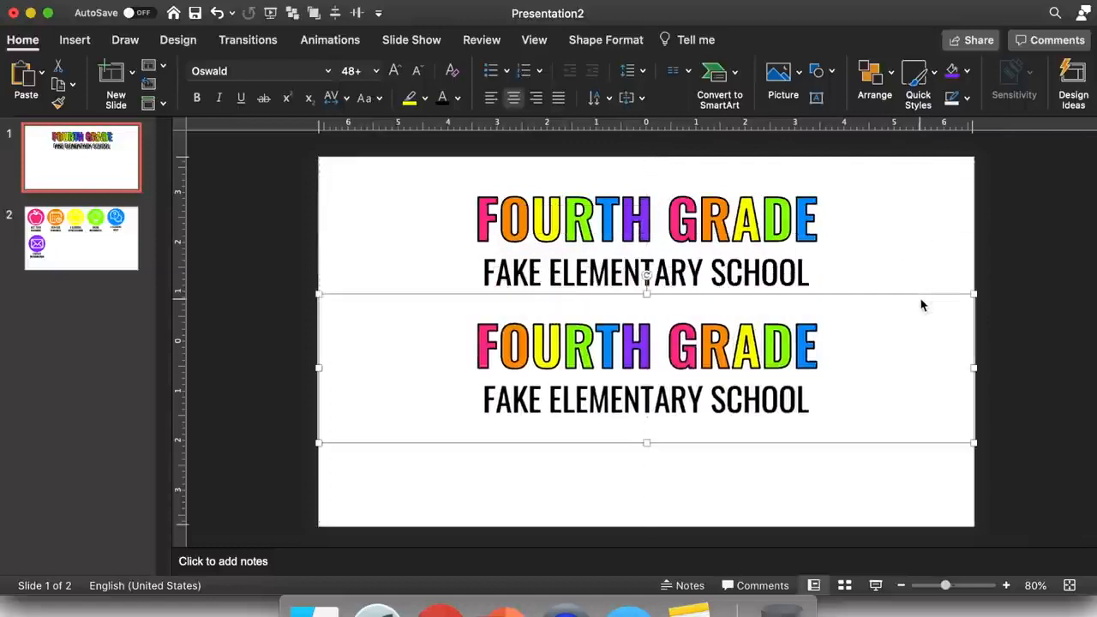
{"action": "triple_click", "coordinate": [688, 398]}
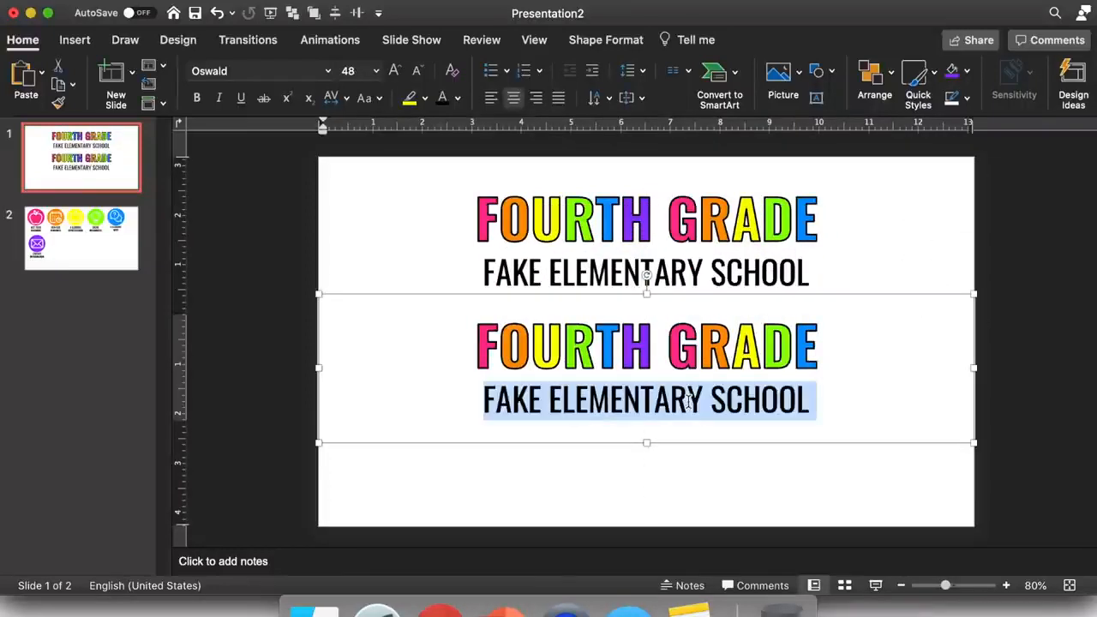
{"action": "type", "text": "TEACHERS"}
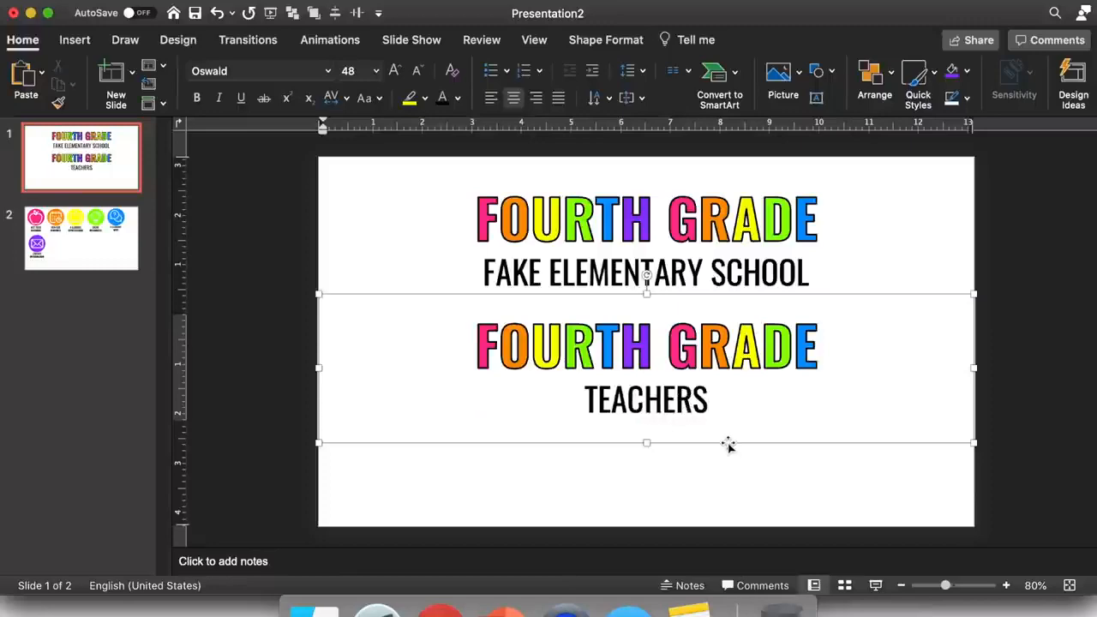
Save the FOURTH GRADE TEACHERS header text box as a PNG picture in the Downloads folder.
{"action": "right_click", "coordinate": [728, 444]}
{"action": "left_click", "coordinate": [742, 365]}
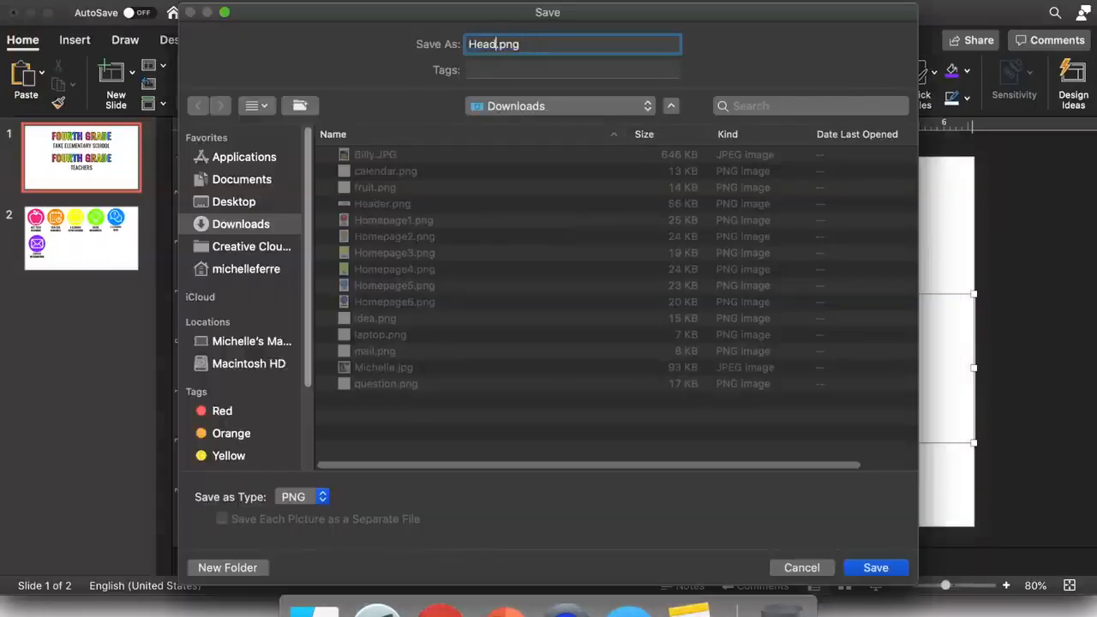
{"action": "key", "text": "Return"}
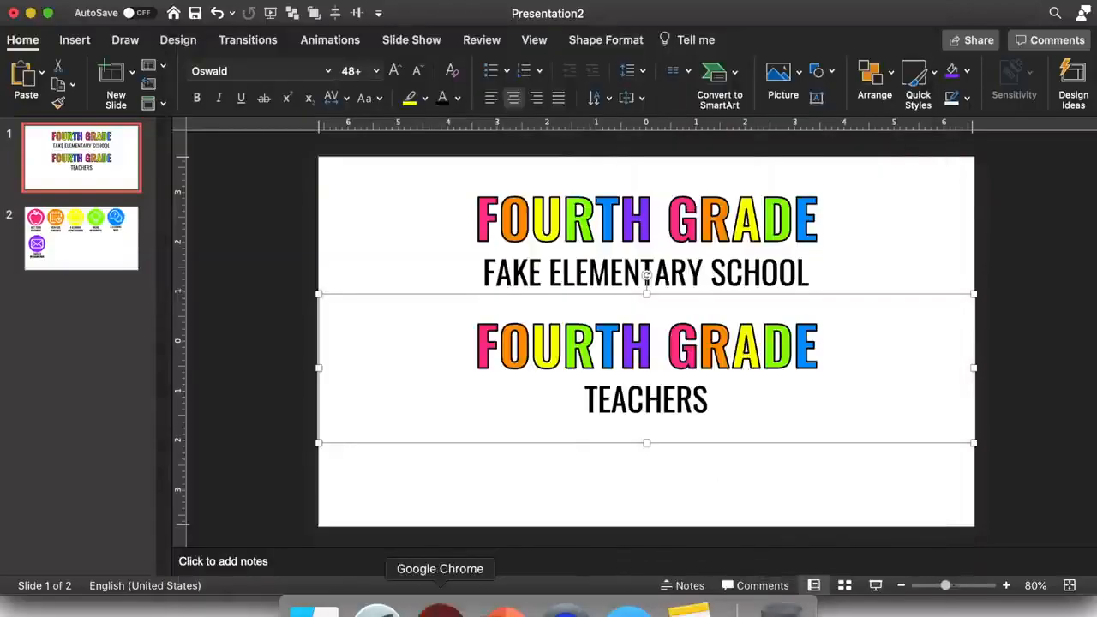
Switch to Google Sites in Chrome and replace the TEACHERS page's header image with Header2.png from the Downloads folder.
{"action": "left_click", "coordinate": [421, 607]}
{"action": "left_click", "coordinate": [188, 420]}
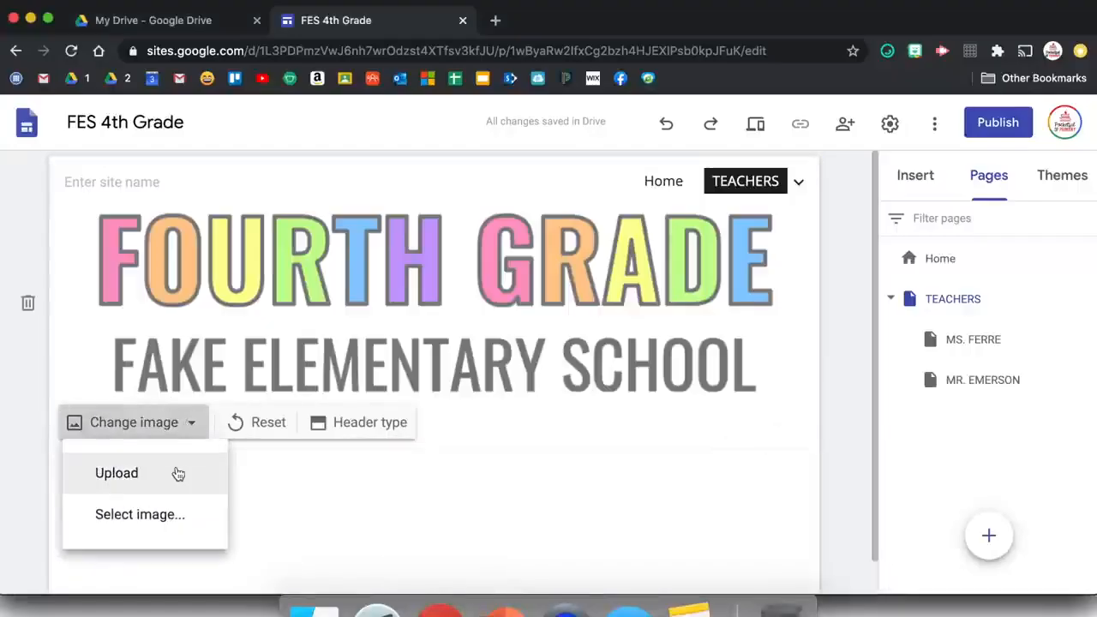
{"action": "left_click", "coordinate": [176, 472]}
{"action": "double_click", "coordinate": [832, 139]}
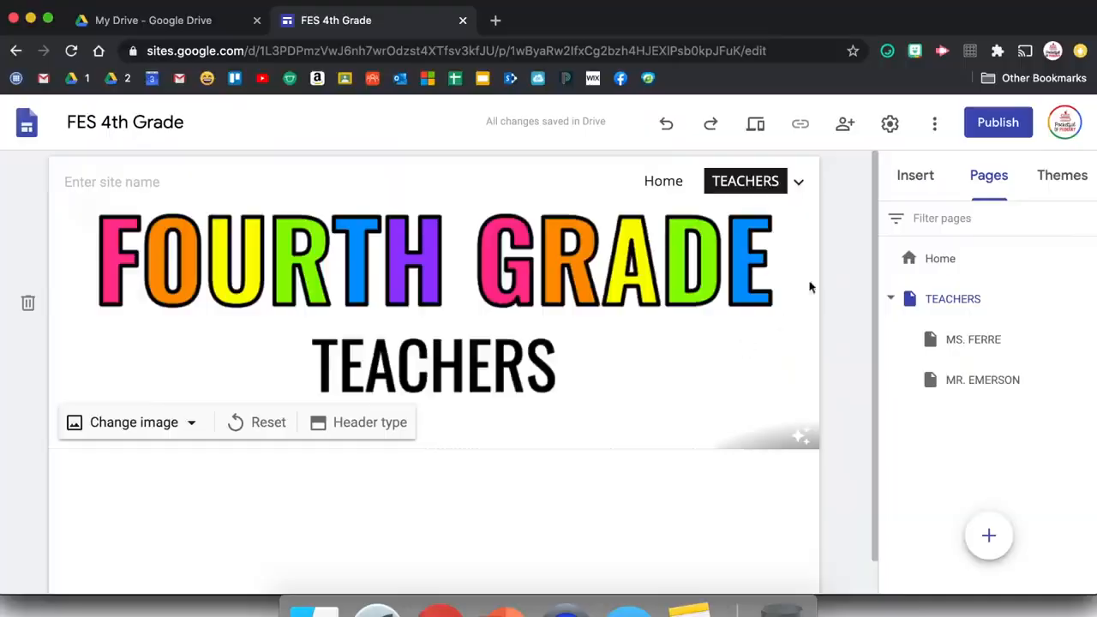
Insert the layout with two images side by side and text beneath each below the TEACHERS header.
{"action": "left_click", "coordinate": [926, 179]}
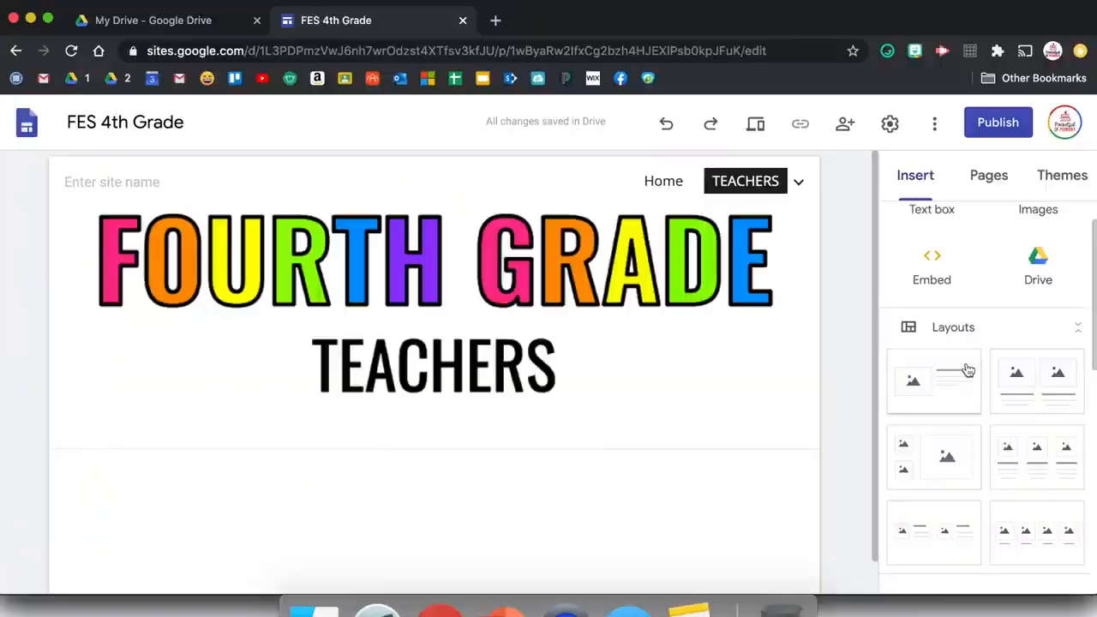
{"action": "scroll", "coordinate": [968, 370], "scroll_direction": "down", "scroll_amount": 2}
{"action": "left_click", "coordinate": [1037, 293]}
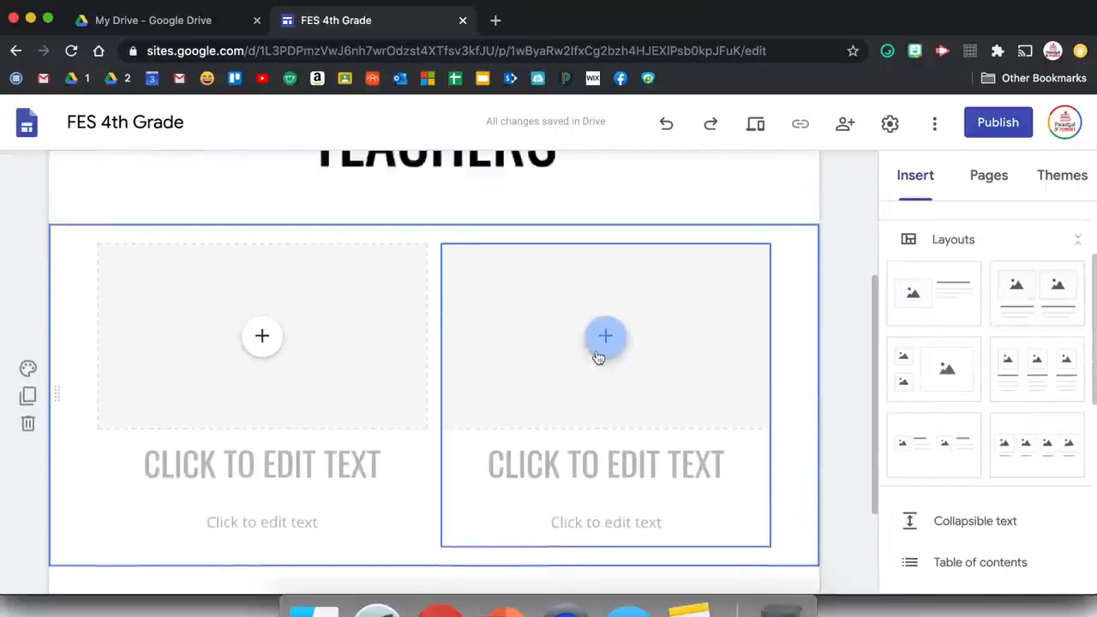
Upload the first teacher's photo from Downloads into the left image placeholder and uncrop it to show the full picture.
{"action": "left_click", "coordinate": [261, 347]}
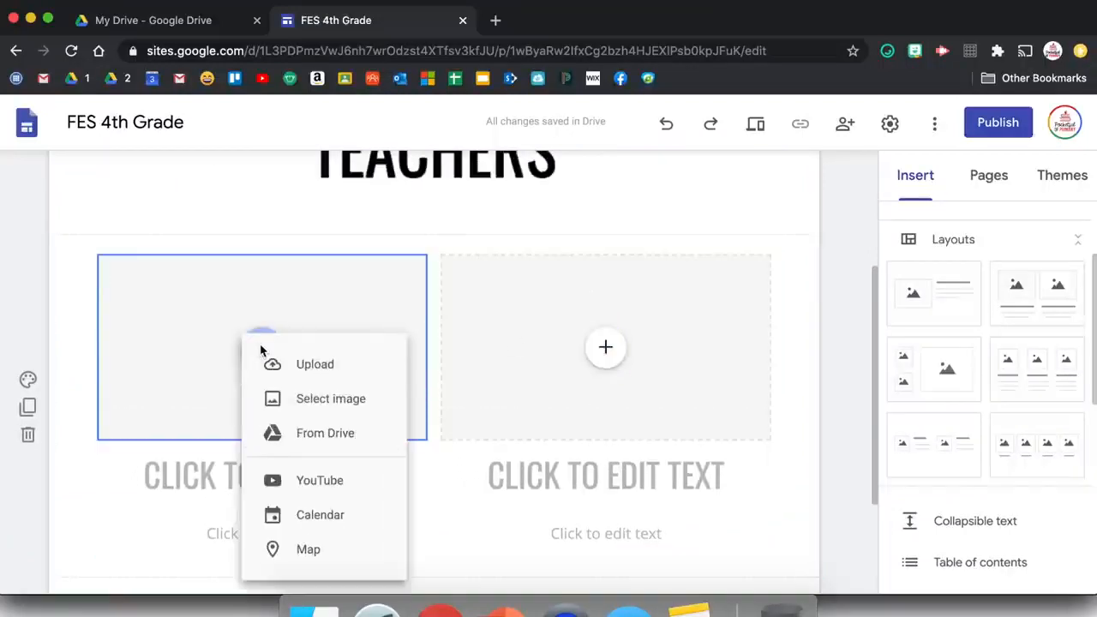
{"action": "left_click", "coordinate": [298, 369]}
{"action": "double_click", "coordinate": [806, 336]}
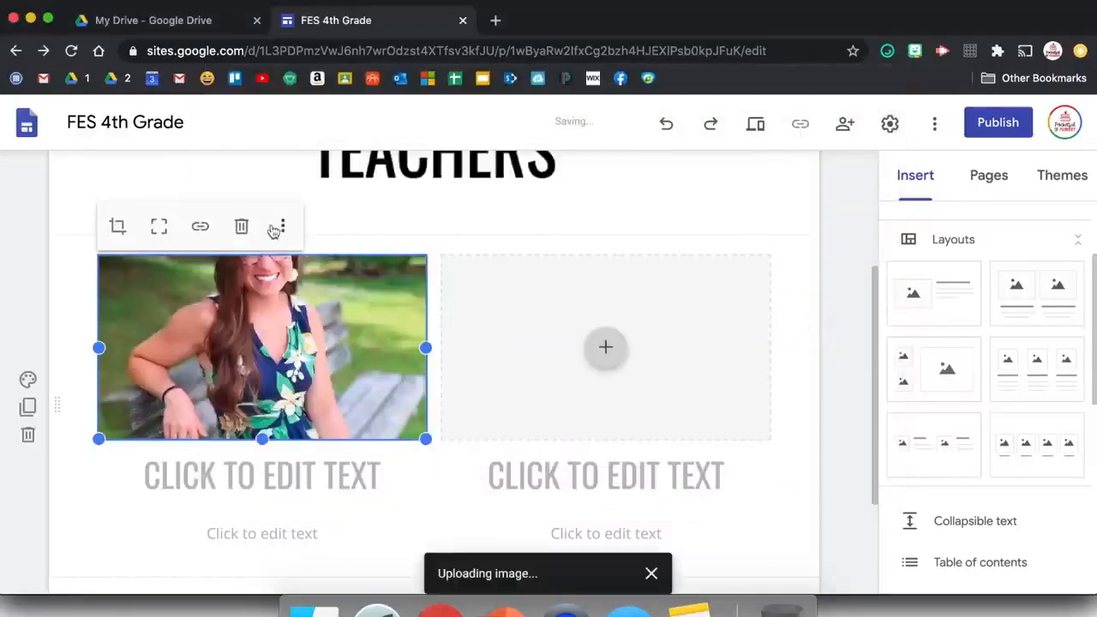
{"action": "left_click", "coordinate": [159, 226]}
Enter the first teacher's title and surname as the heading under the left photo, leaving the smaller text line empty.
{"action": "scroll", "coordinate": [372, 328], "scroll_direction": "down", "scroll_amount": 1}
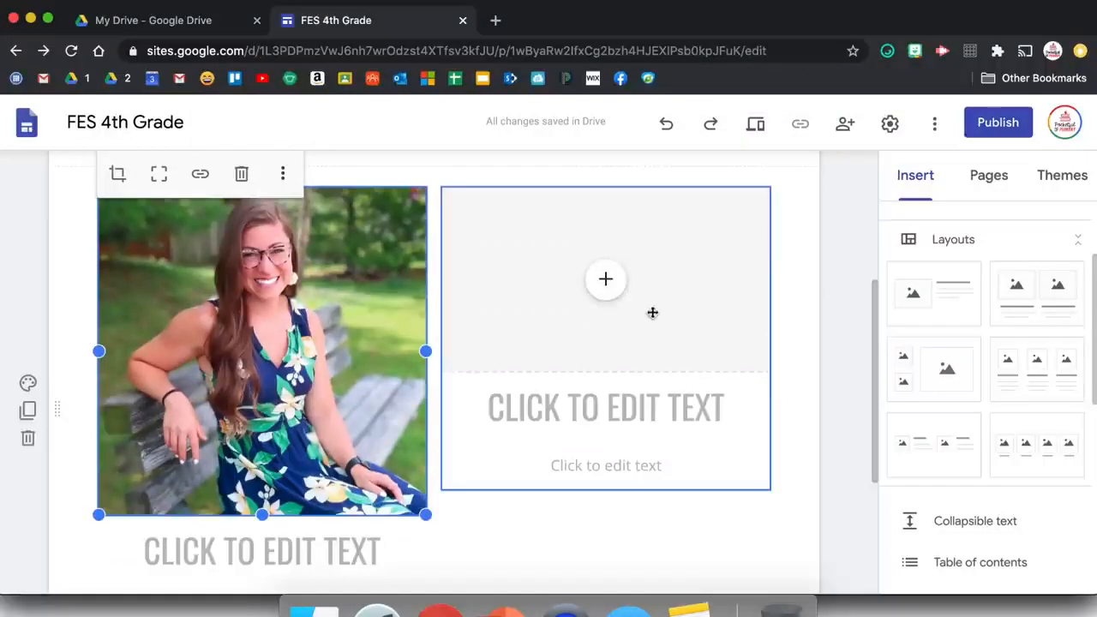
{"action": "left_click", "coordinate": [308, 553]}
{"action": "type", "text": "MS. FERRE"}
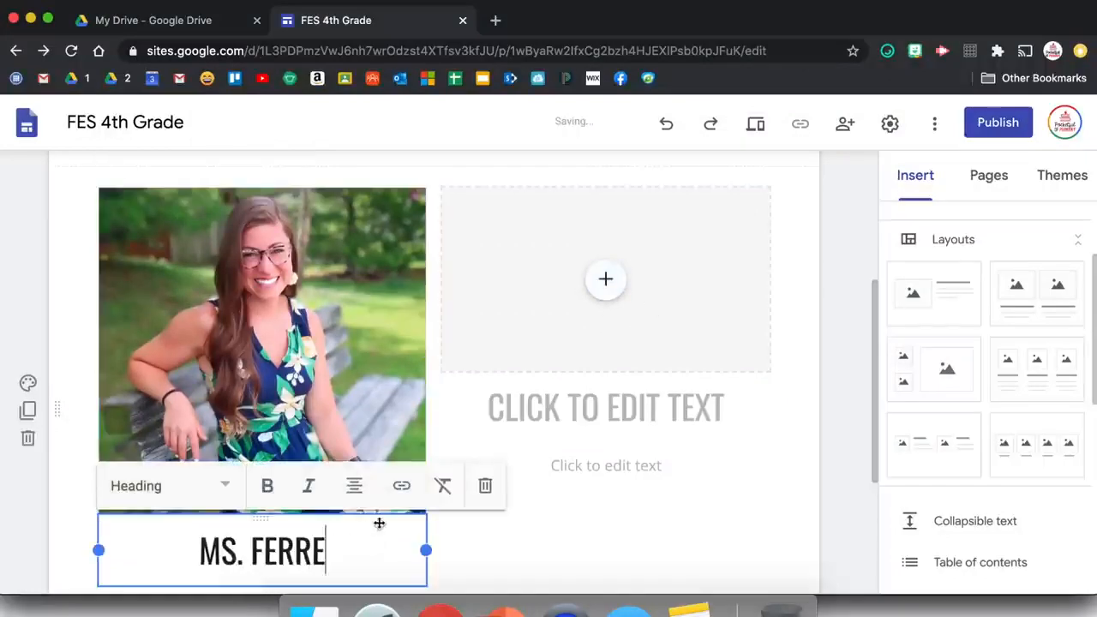
{"action": "scroll", "coordinate": [380, 521], "scroll_direction": "down", "scroll_amount": 5}
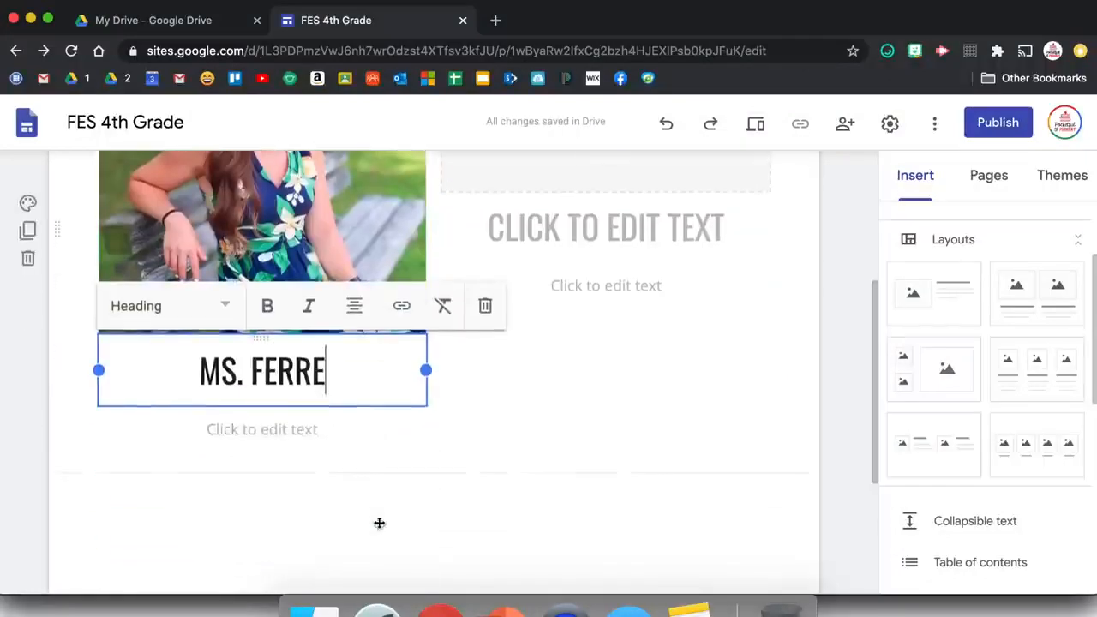
{"action": "left_click", "coordinate": [307, 433]}
{"action": "left_click", "coordinate": [568, 378]}
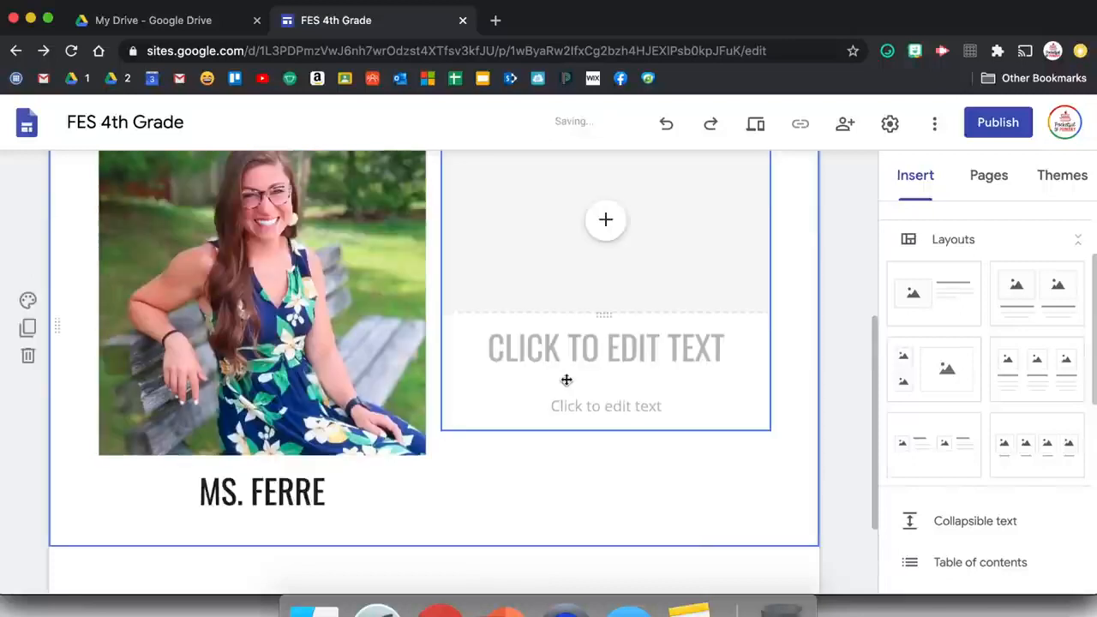
Upload the second teacher's JPG photo from Downloads into the right image placeholder and uncrop it.
{"action": "scroll", "coordinate": [652, 283], "scroll_direction": "up", "scroll_amount": 1}
{"action": "left_click", "coordinate": [610, 268]}
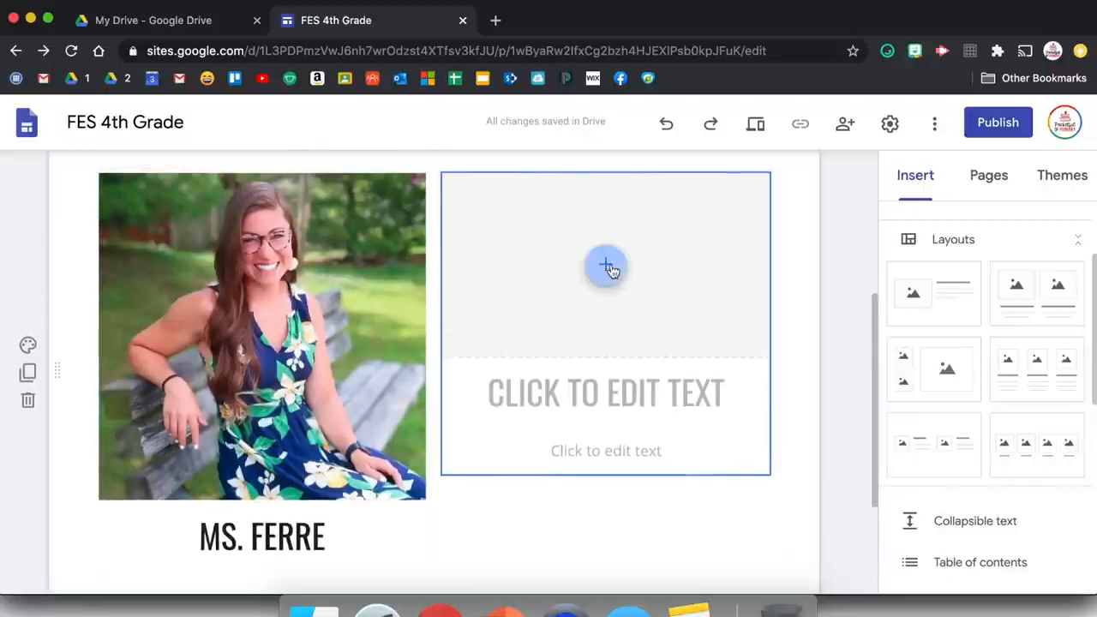
{"action": "left_click", "coordinate": [636, 330]}
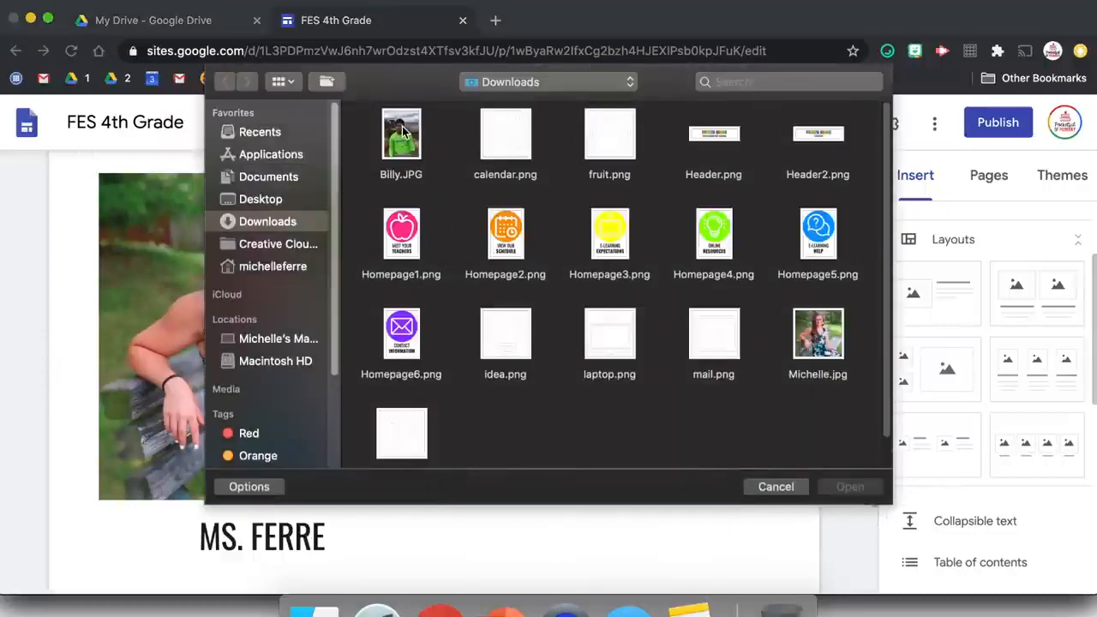
{"action": "left_click", "coordinate": [405, 131]}
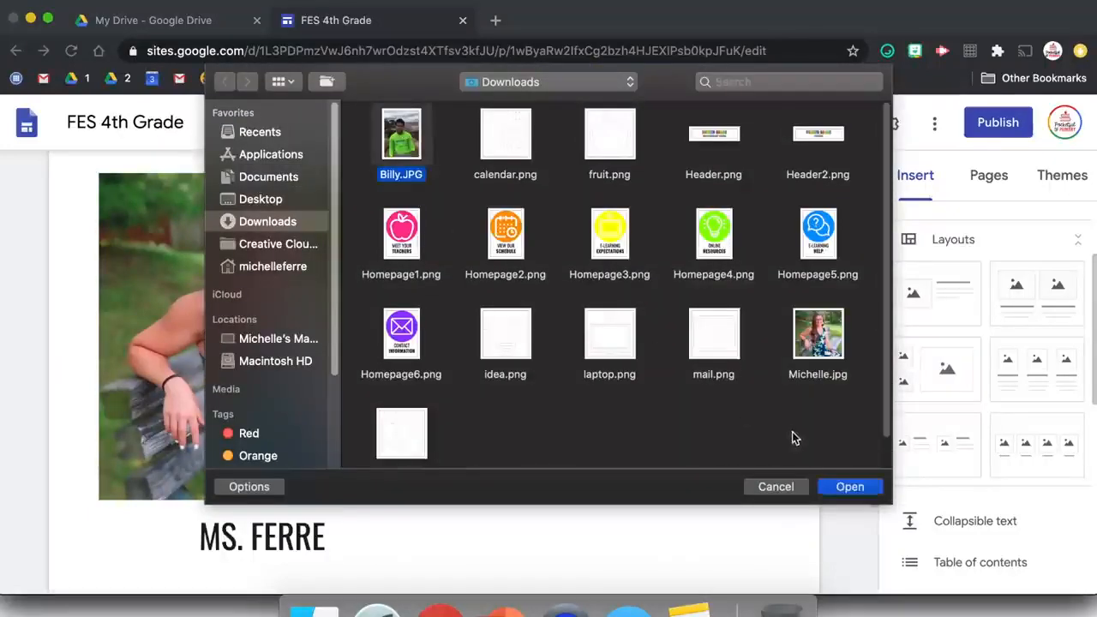
{"action": "left_click", "coordinate": [853, 489]}
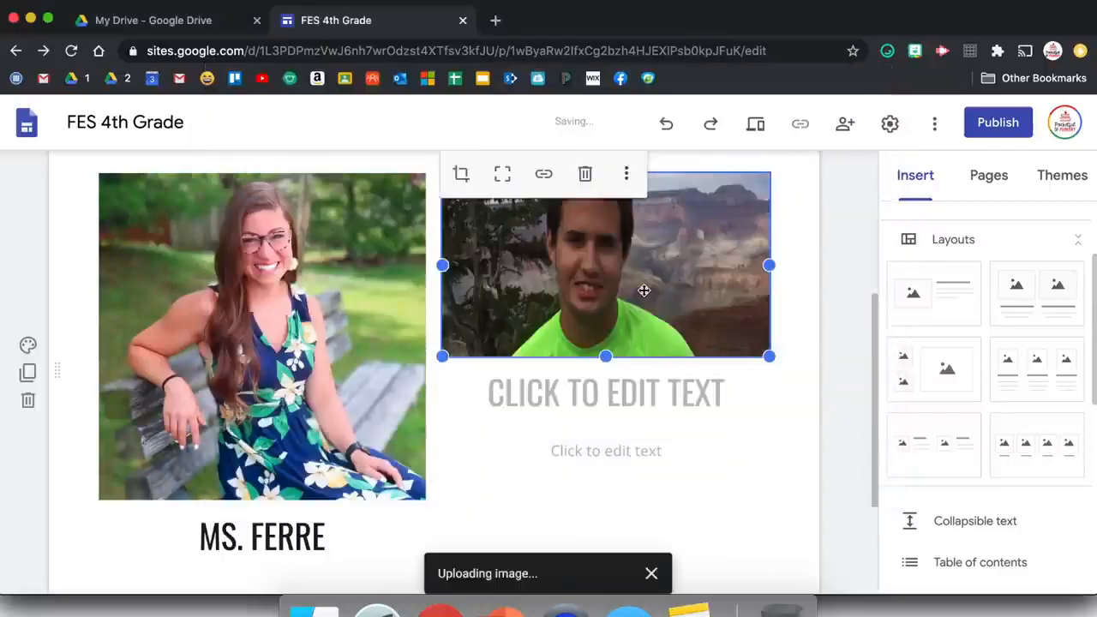
{"action": "left_click", "coordinate": [503, 174]}
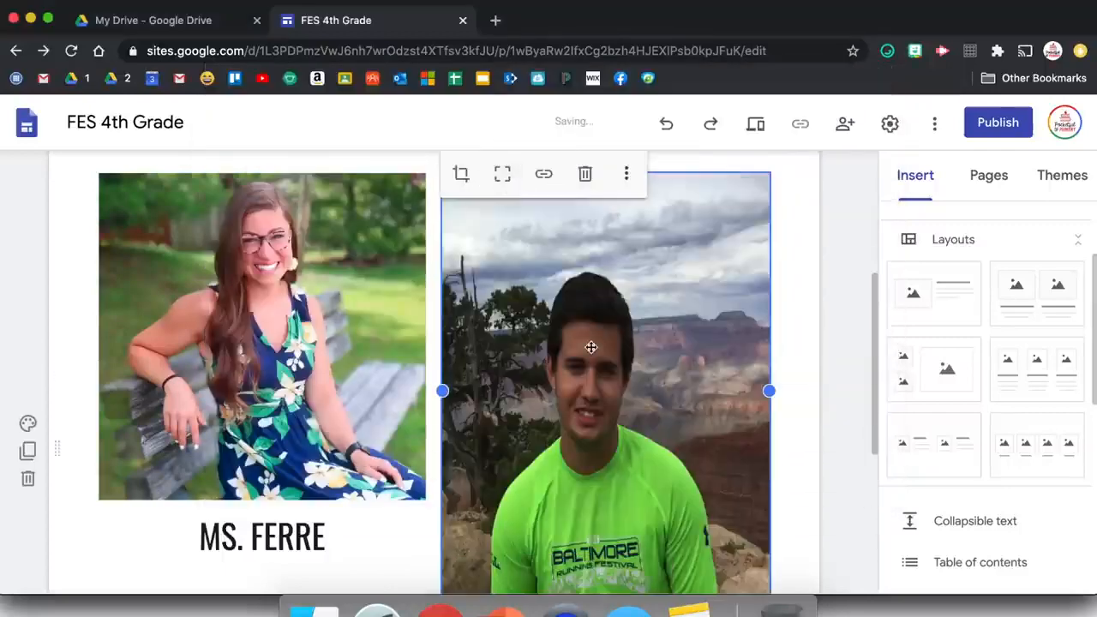
Shorten the right photo from its lower edge so it lines up with the bottom of the left photo.
{"action": "scroll", "coordinate": [591, 347], "scroll_direction": "down", "scroll_amount": 3}
{"action": "left_click_drag", "start_coordinate": [607, 458], "coordinate": [620, 348]}
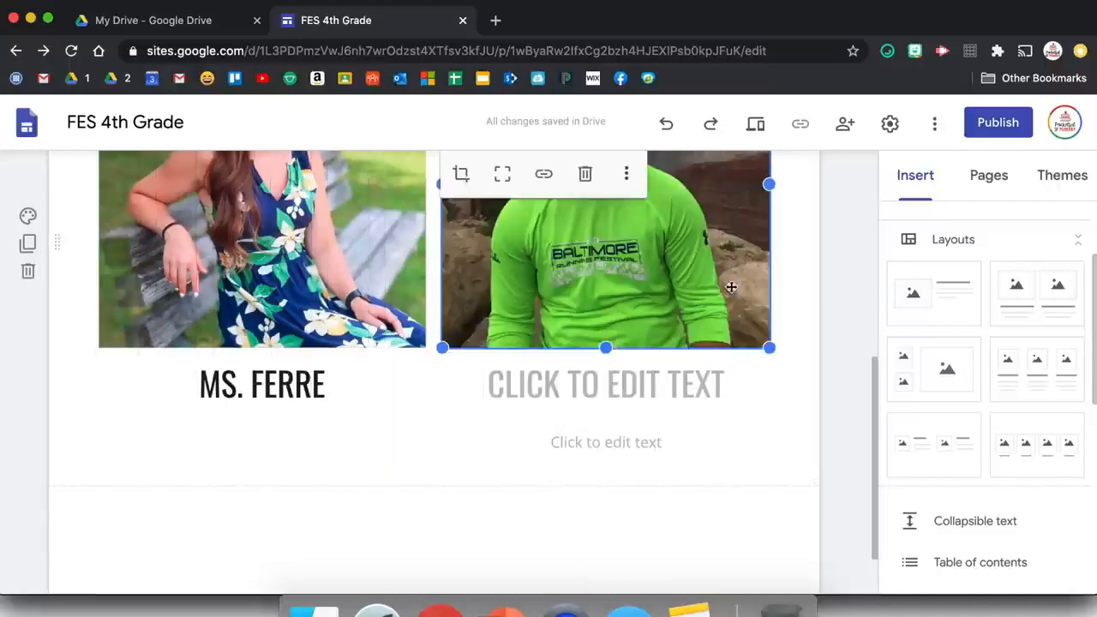
{"action": "scroll", "coordinate": [729, 284], "scroll_direction": "up", "scroll_amount": 4}
{"action": "scroll", "coordinate": [729, 284], "scroll_direction": "down", "scroll_amount": 2}
Enter the second teacher's title and surname as the heading under the right photo.
{"action": "left_click", "coordinate": [625, 493]}
{"action": "type", "text": "MR. EMERSON"}
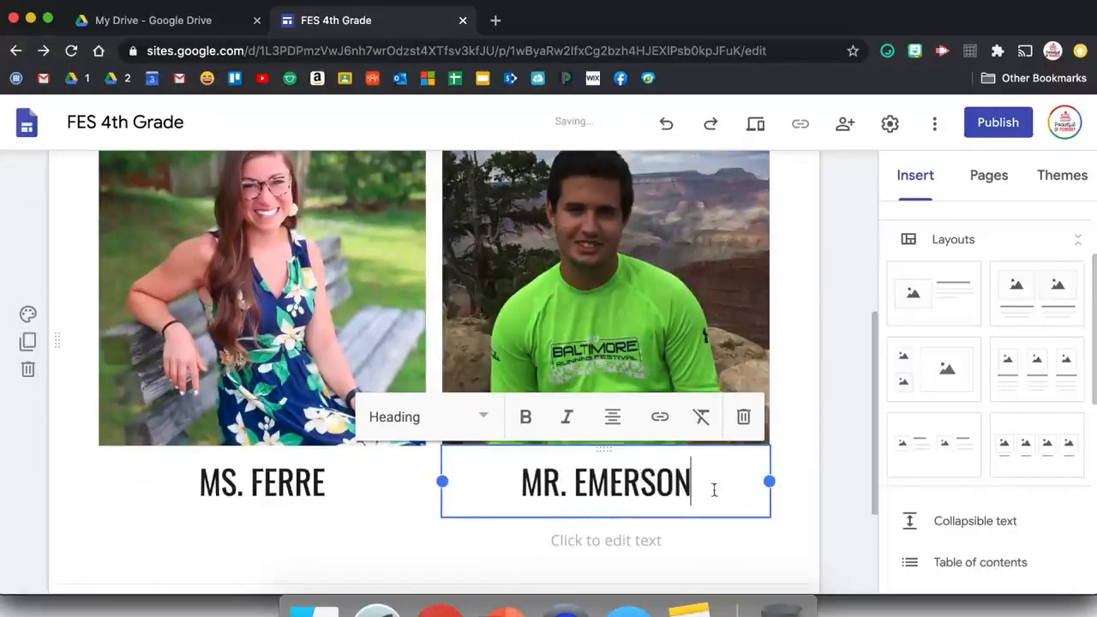
{"action": "left_click", "coordinate": [828, 448]}
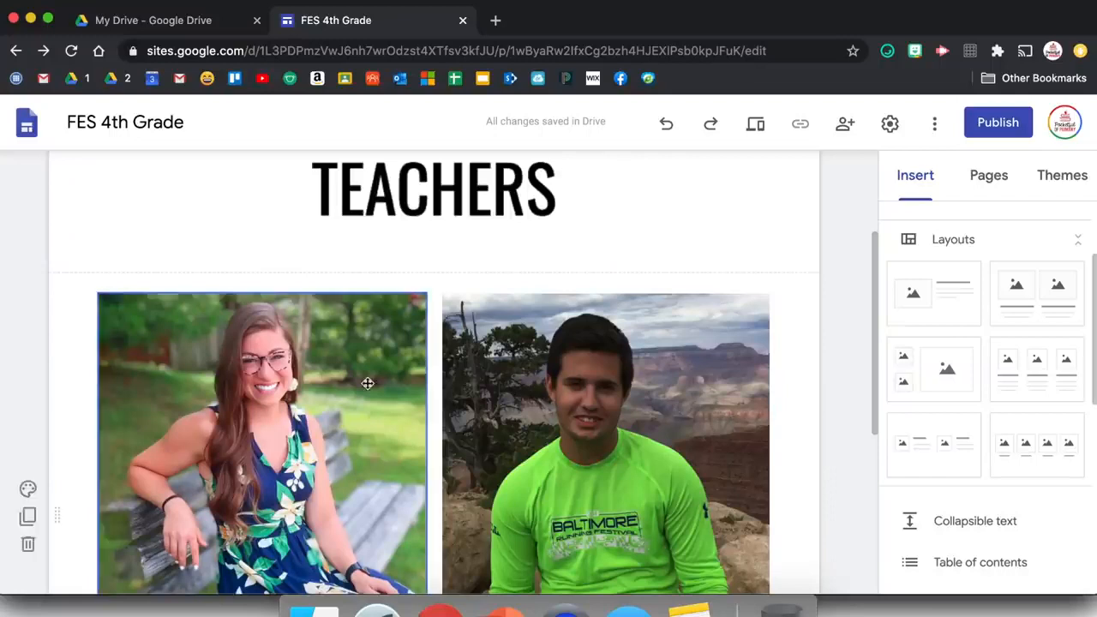
Link the left teacher photo to the first teacher's subpage.
{"action": "left_click", "coordinate": [268, 401]}
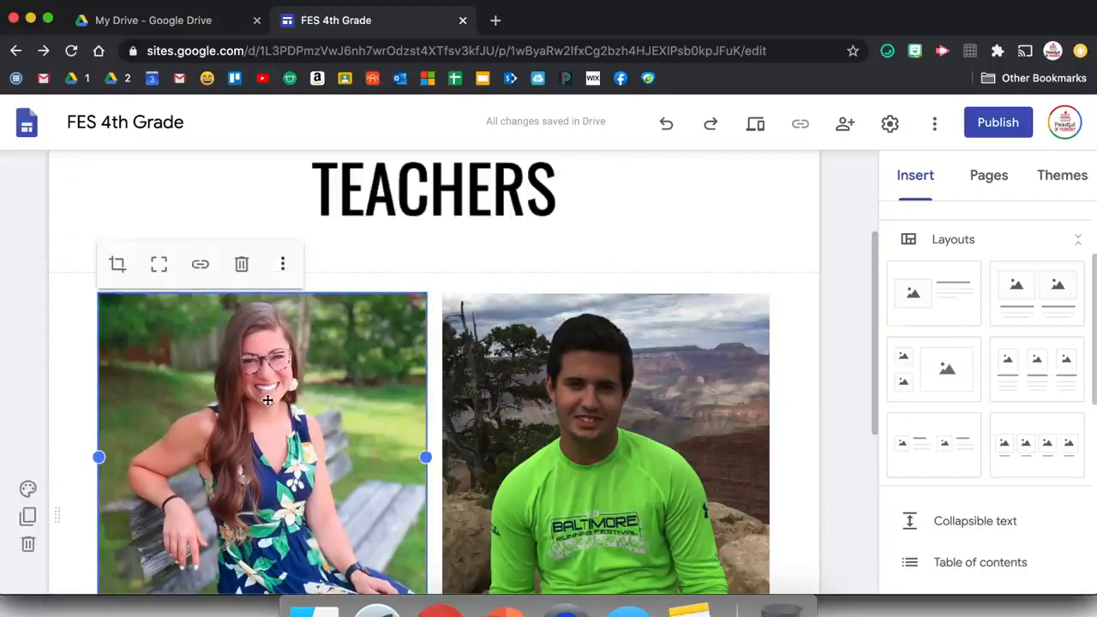
{"action": "left_click", "coordinate": [202, 265]}
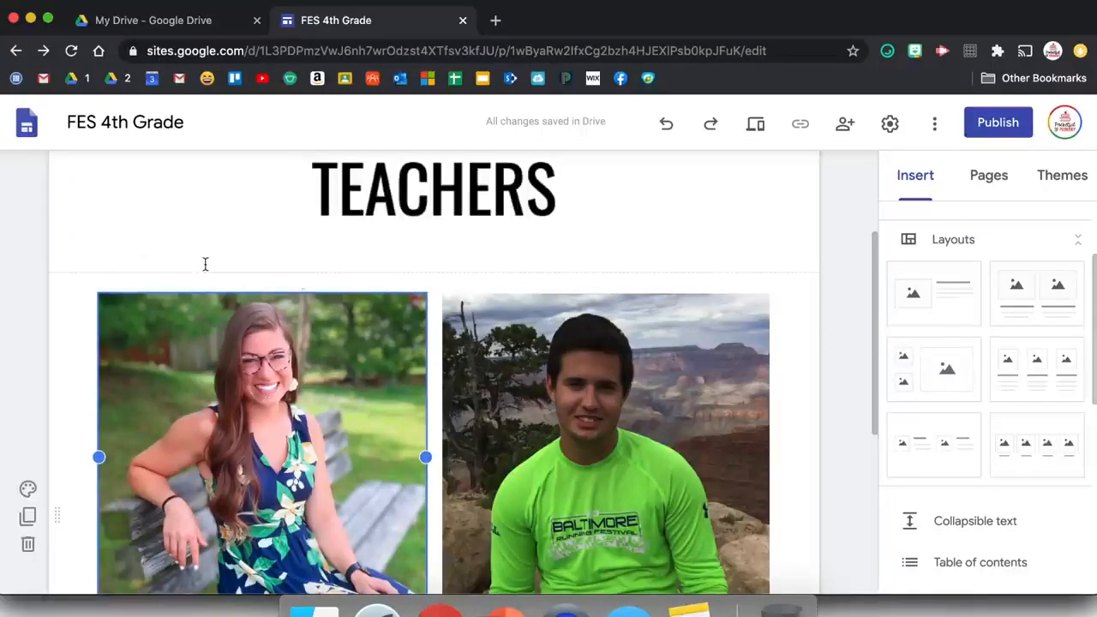
{"action": "left_click", "coordinate": [200, 381]}
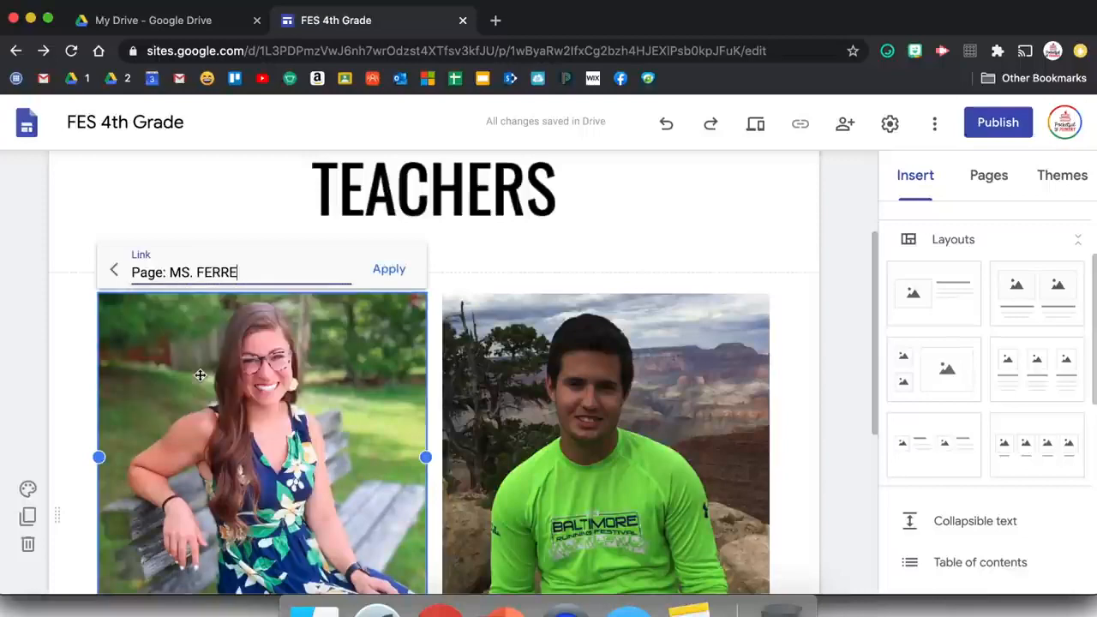
{"action": "left_click", "coordinate": [388, 269]}
Link the right teacher photo to the second teacher's subpage.
{"action": "left_click", "coordinate": [563, 346]}
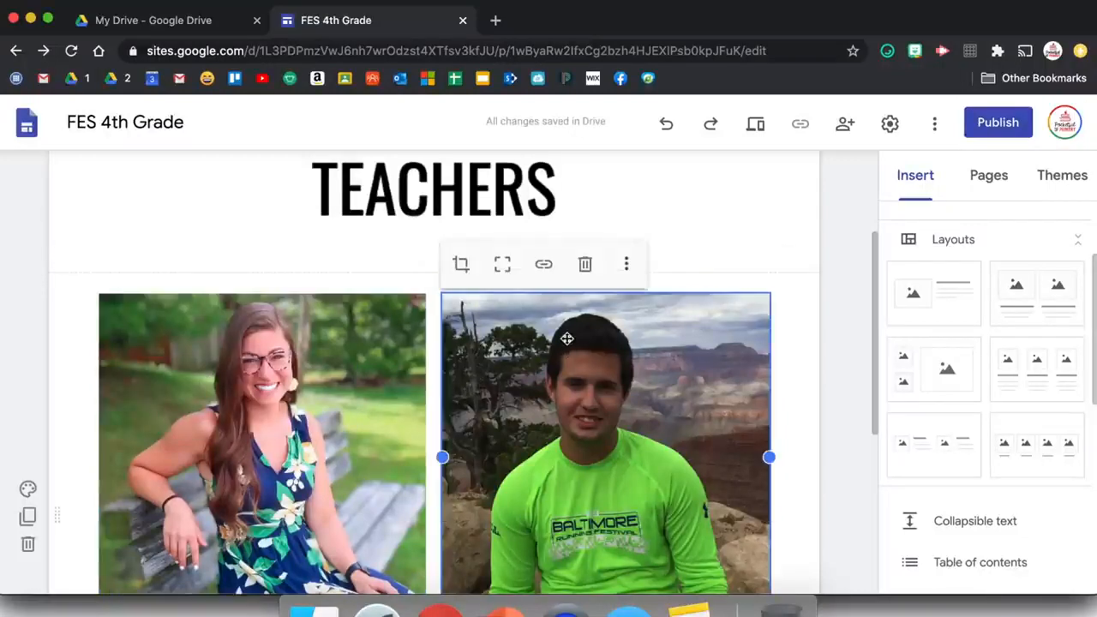
{"action": "left_click", "coordinate": [542, 266]}
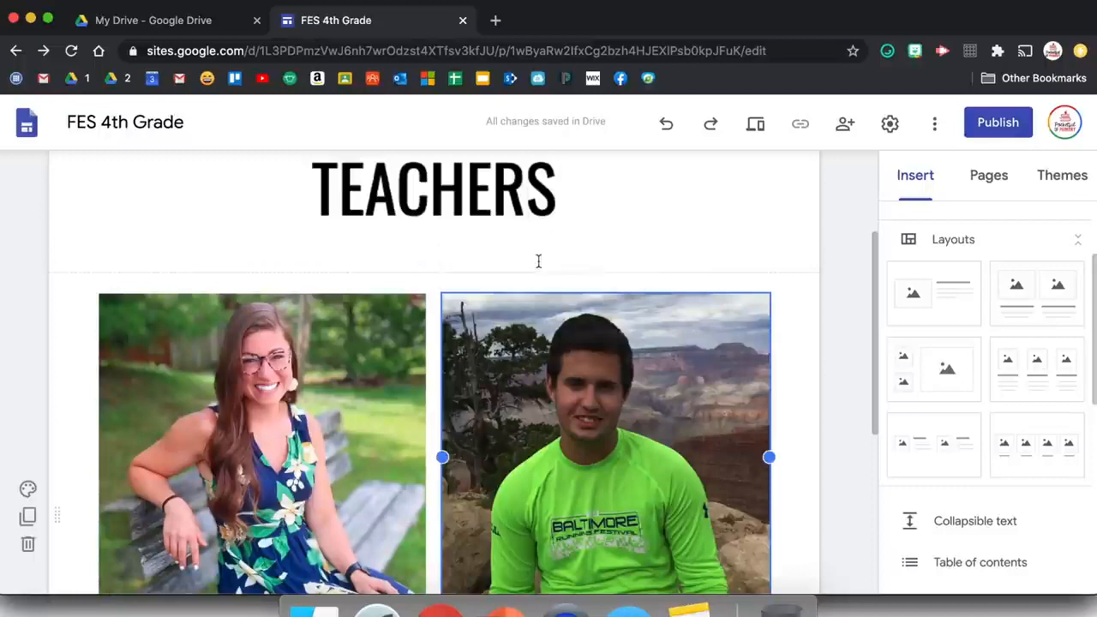
{"action": "left_click", "coordinate": [552, 415]}
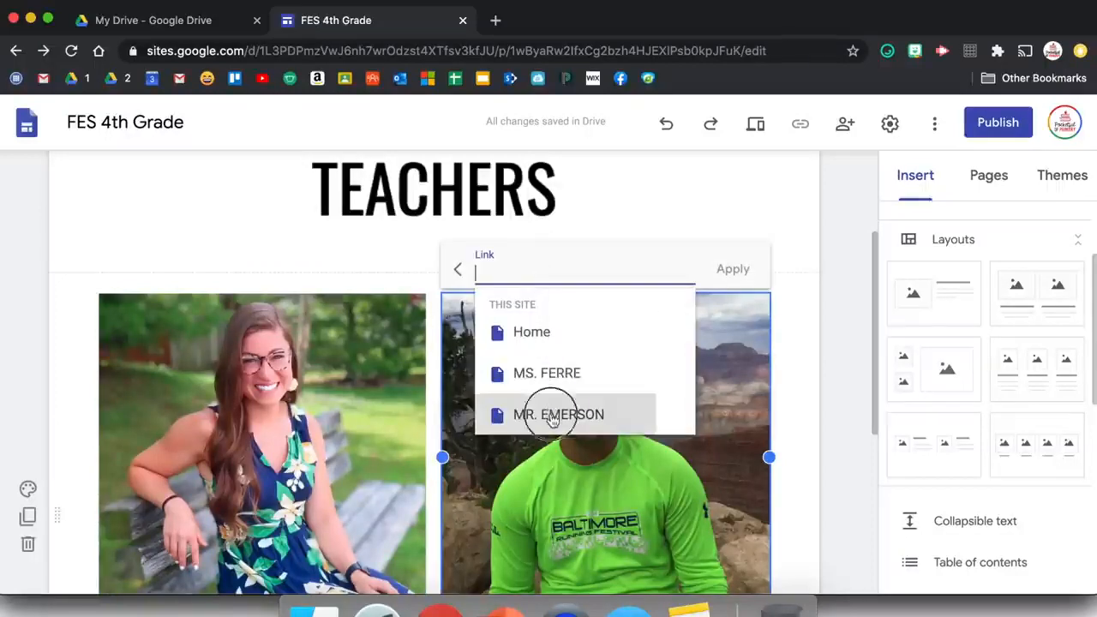
{"action": "left_click", "coordinate": [734, 271]}
Open the first teacher's subpage under TEACHERS and delete the title text box overlapping its header image.
{"action": "scroll", "coordinate": [860, 197], "scroll_direction": "up", "scroll_amount": 4}
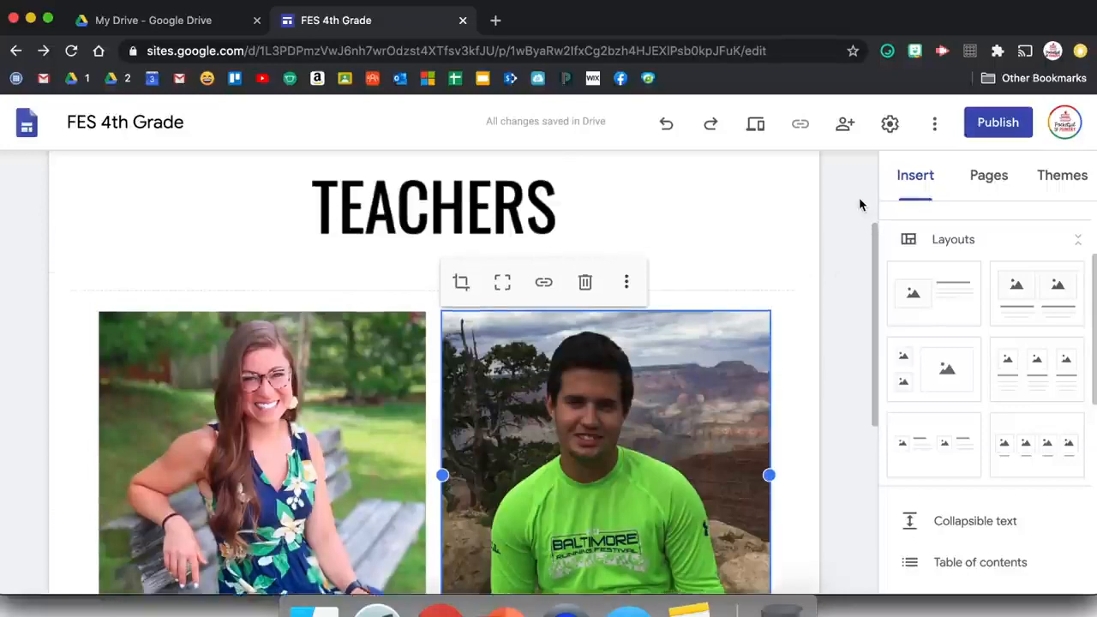
{"action": "left_click", "coordinate": [998, 180]}
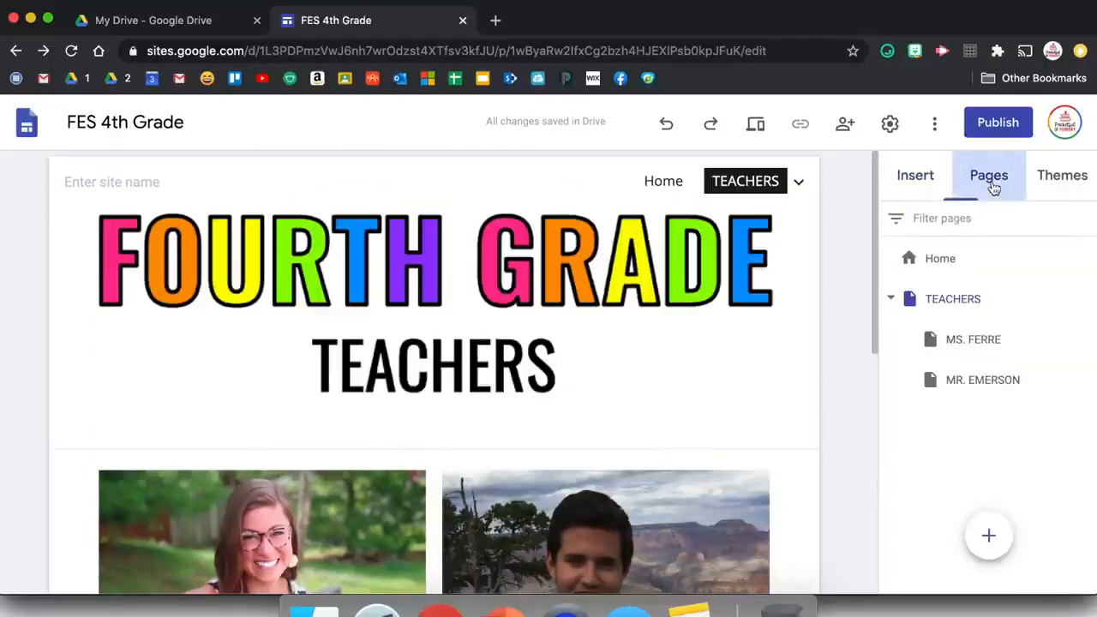
{"action": "left_click", "coordinate": [979, 343]}
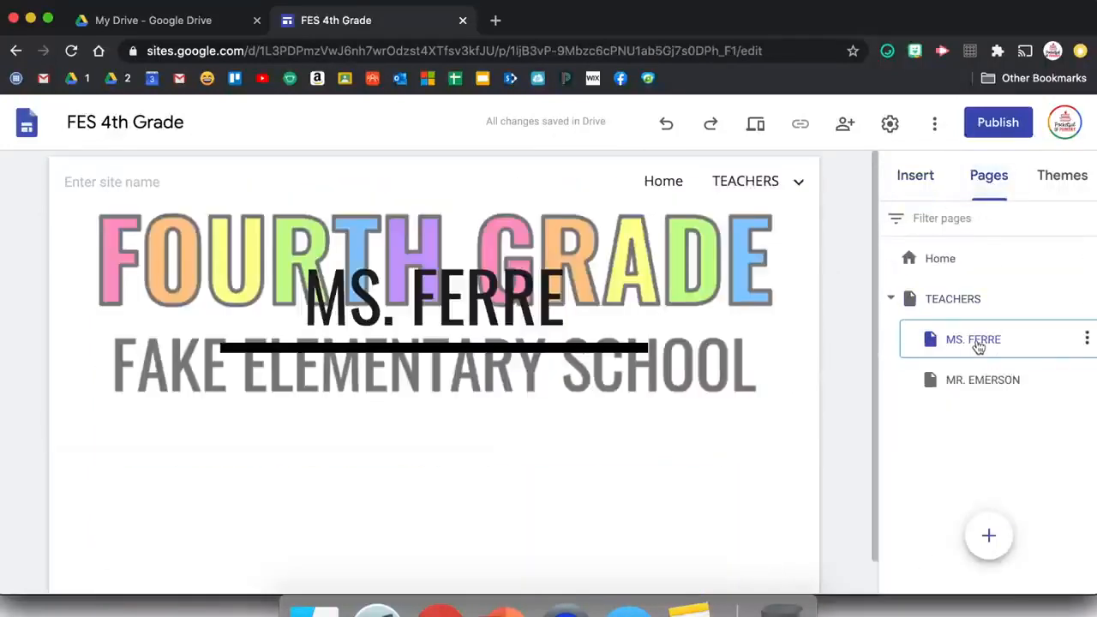
{"action": "left_click", "coordinate": [474, 271]}
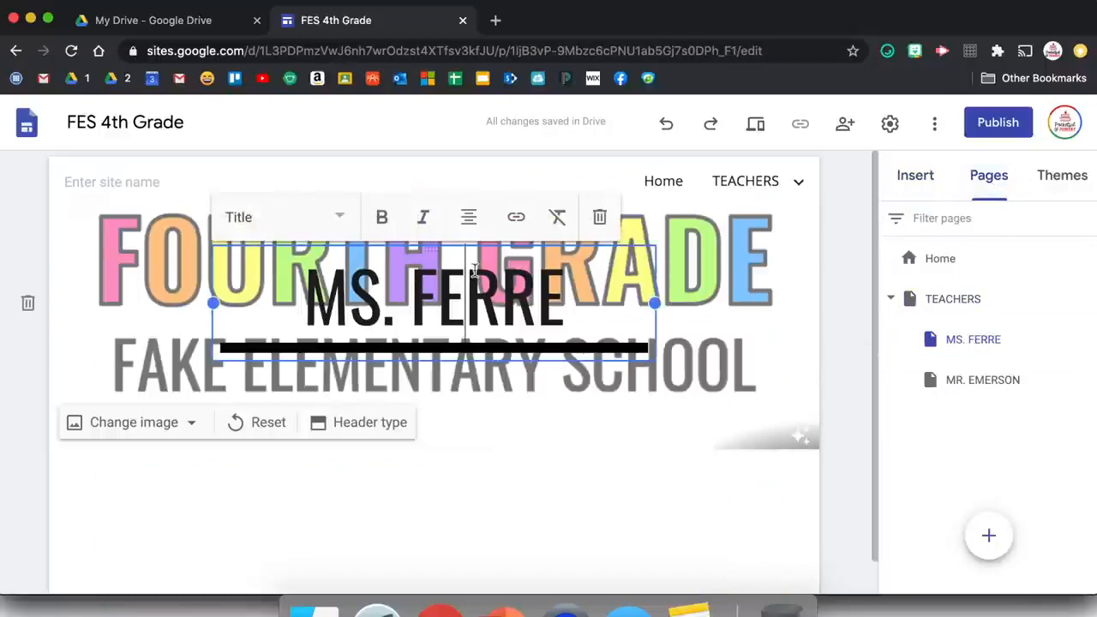
{"action": "left_click", "coordinate": [596, 217]}
In PowerPoint, add a blank slide after slide 1 and paste a copy of the FOURTH GRADE TEACHERS text box onto it.
{"action": "left_click", "coordinate": [504, 611]}
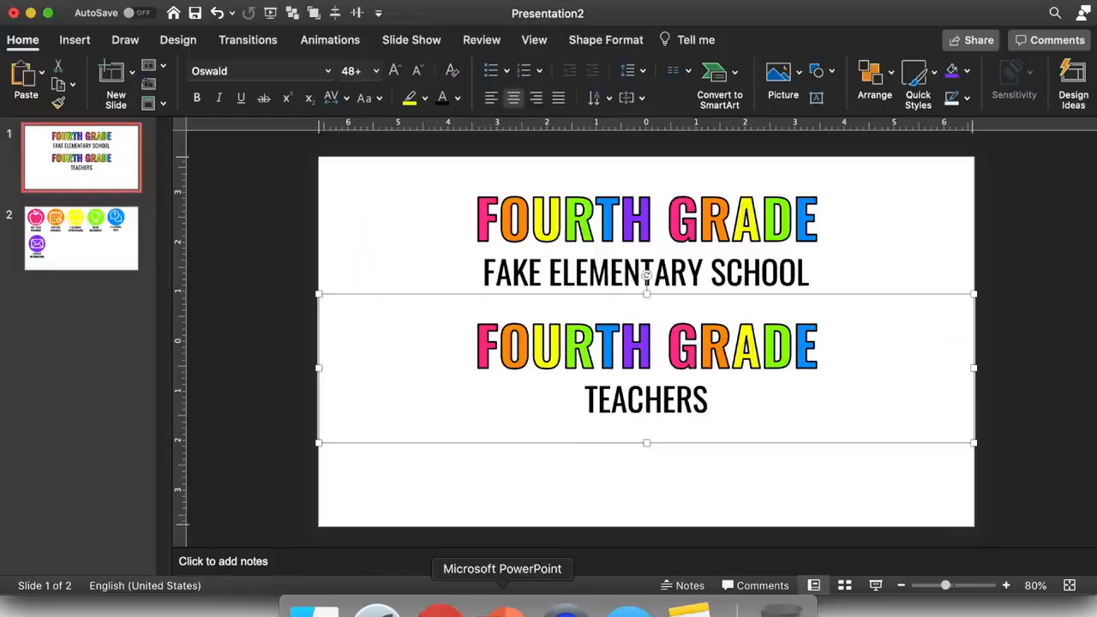
{"action": "left_click", "coordinate": [133, 73]}
{"action": "left_click", "coordinate": [216, 191]}
{"action": "left_click", "coordinate": [120, 163]}
{"action": "left_click", "coordinate": [472, 347]}
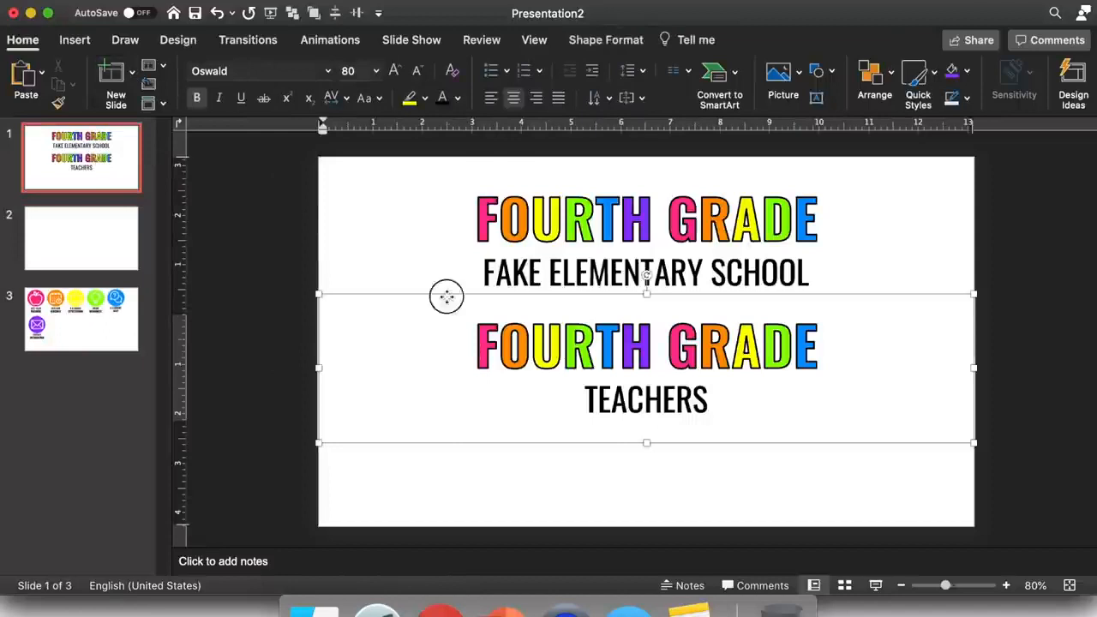
{"action": "key", "text": "super+c"}
{"action": "left_click", "coordinate": [120, 229]}
{"action": "key", "text": "super+v"}
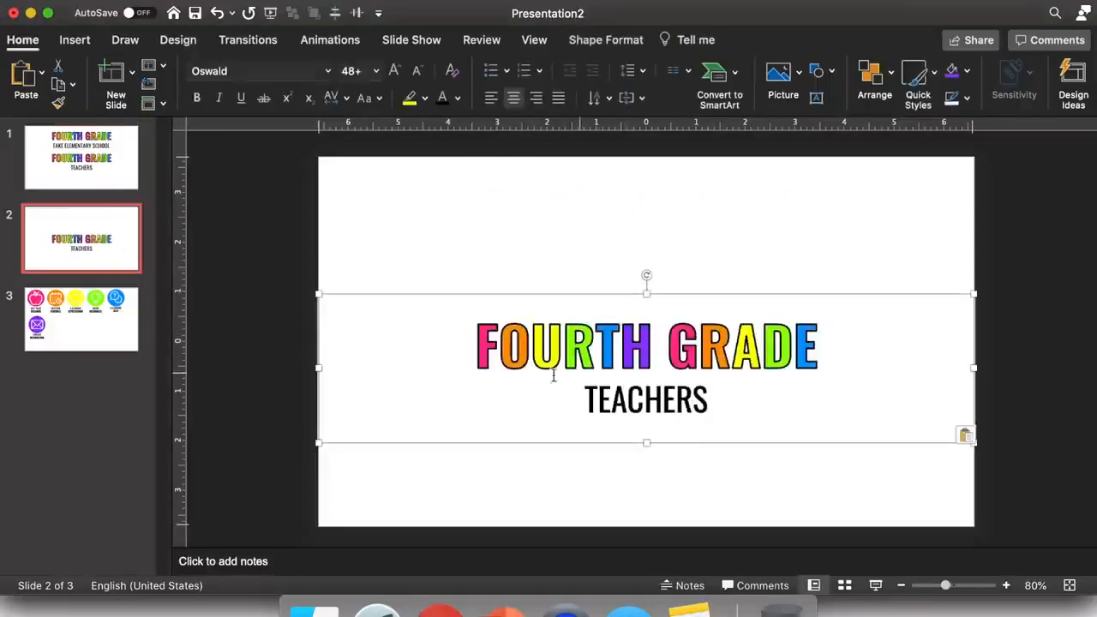
Replace FOURTH GRADE on slide 2 with the first teacher's title and surname, letter by letter to keep the rainbow colours.
{"action": "left_click", "coordinate": [498, 340]}
{"action": "key", "text": "BackSpace"}
{"action": "type", "text": "M"}
{"action": "key", "text": "Right"}
{"action": "key", "text": "BackSpace"}
{"action": "type", "text": "S"}
{"action": "key", "text": "Right"}
{"action": "key", "text": "BackSpace"}
{"action": "type", "text": "."}
{"action": "key", "text": "Right"}
{"action": "key", "text": "BackSpace"}
{"action": "key", "text": "BackSpace"}
{"action": "key", "text": "BackSpace"}
{"action": "key", "text": "Right"}
{"action": "type", "text": "E"}
{"action": "key", "text": "Delete"}
{"action": "key", "text": "Delete"}
{"action": "key", "text": "Delete"}
Change the second line of slide 2's header text to MATH AND SCIENCE TEACHER.
{"action": "double_click", "coordinate": [694, 396]}
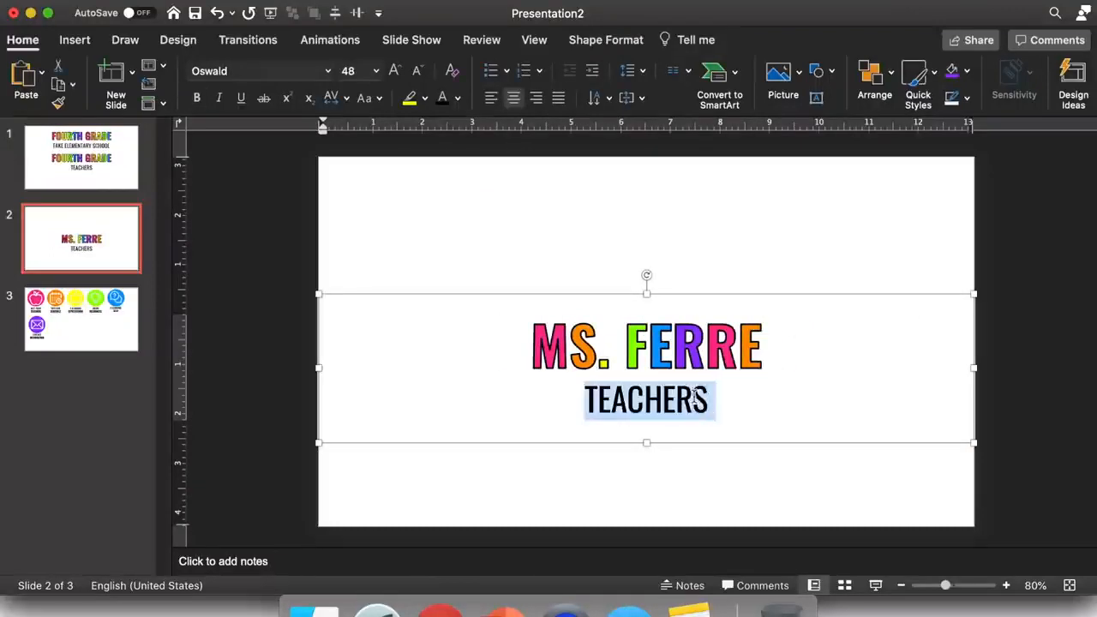
{"action": "type", "text": "MATH AND"}
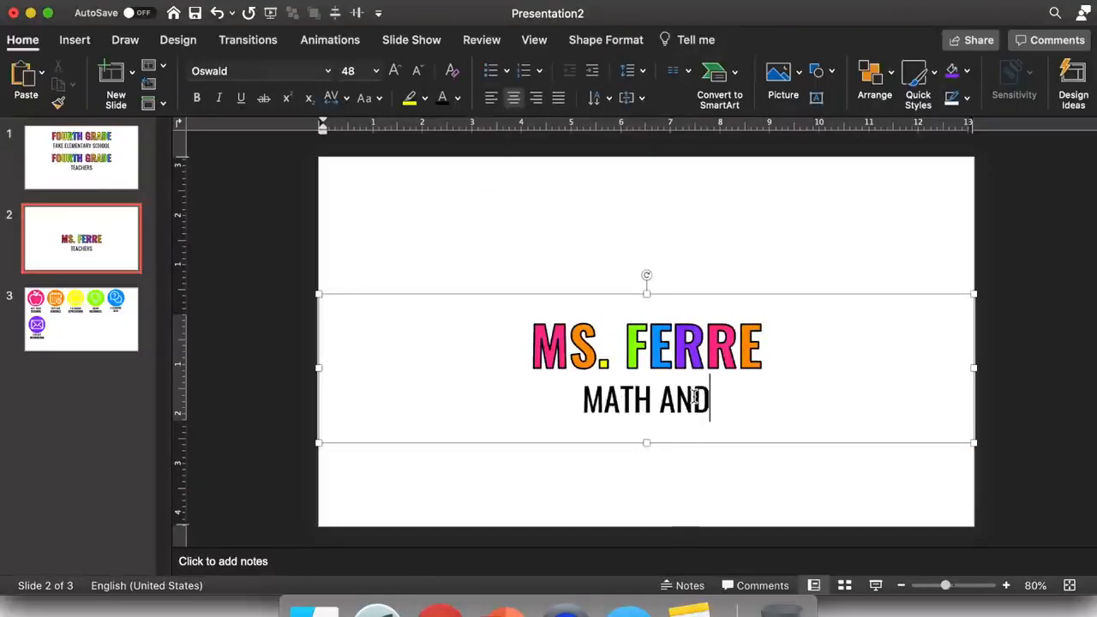
{"action": "type", "text": " SCIENCE TEACHER"}
Save slide 2's header text box as the PNG picture Header3.png in the Downloads folder.
{"action": "right_click", "coordinate": [725, 291]}
{"action": "left_click", "coordinate": [781, 369]}
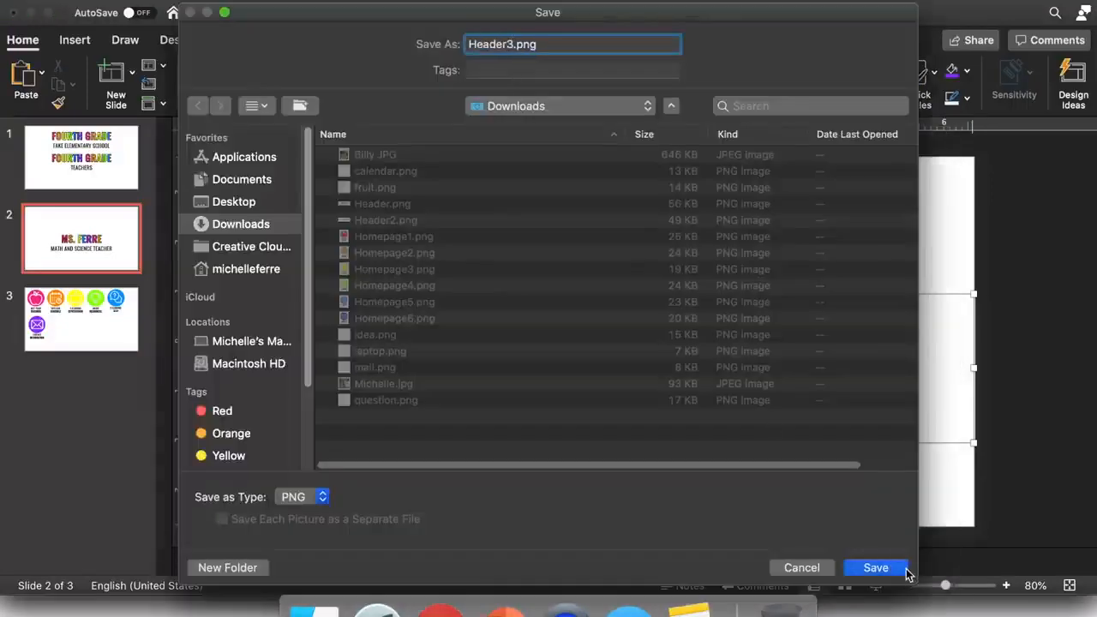
{"action": "left_click", "coordinate": [907, 572]}
Switch to Google Sites and replace the header image on the first teacher's subpage with Header3.png from the Downloads folder.
{"action": "left_click", "coordinate": [440, 610]}
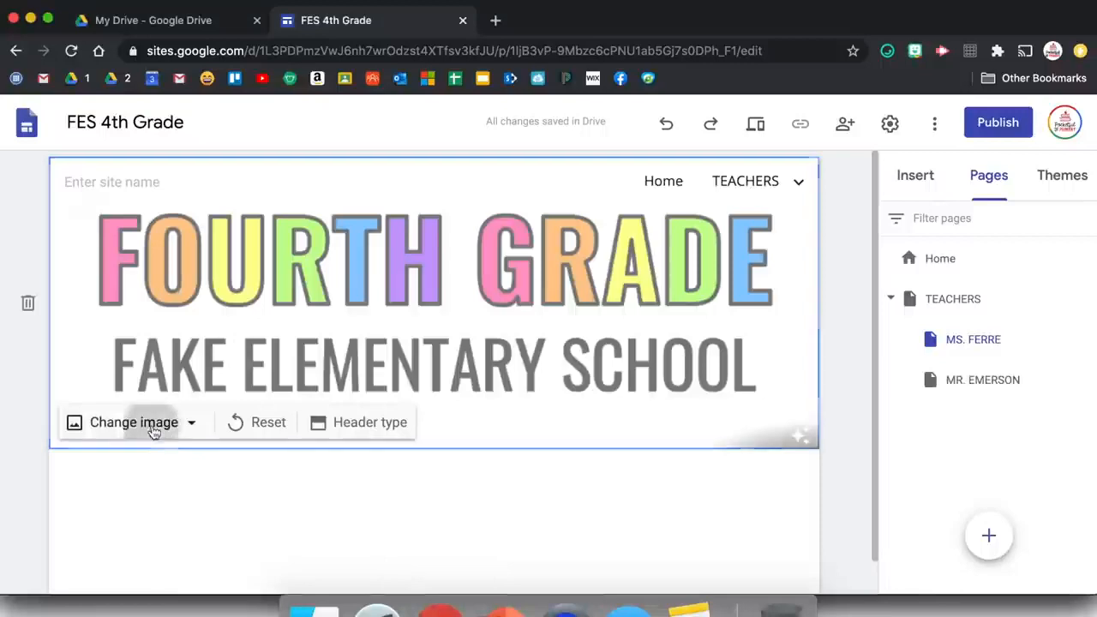
{"action": "left_click", "coordinate": [154, 431]}
{"action": "left_click", "coordinate": [149, 477]}
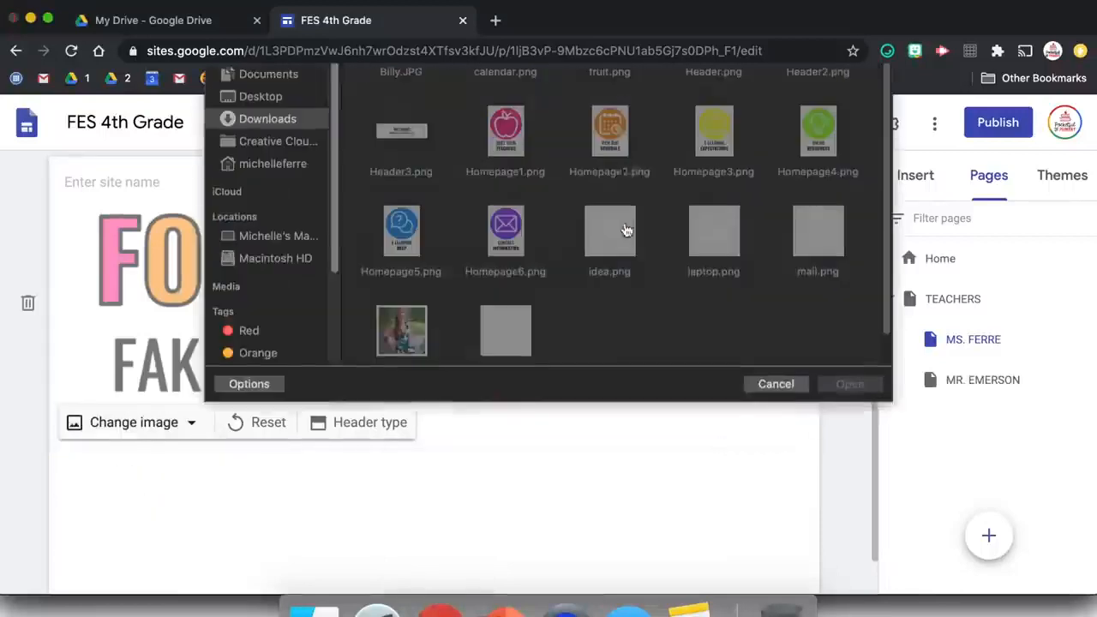
{"action": "double_click", "coordinate": [403, 230]}
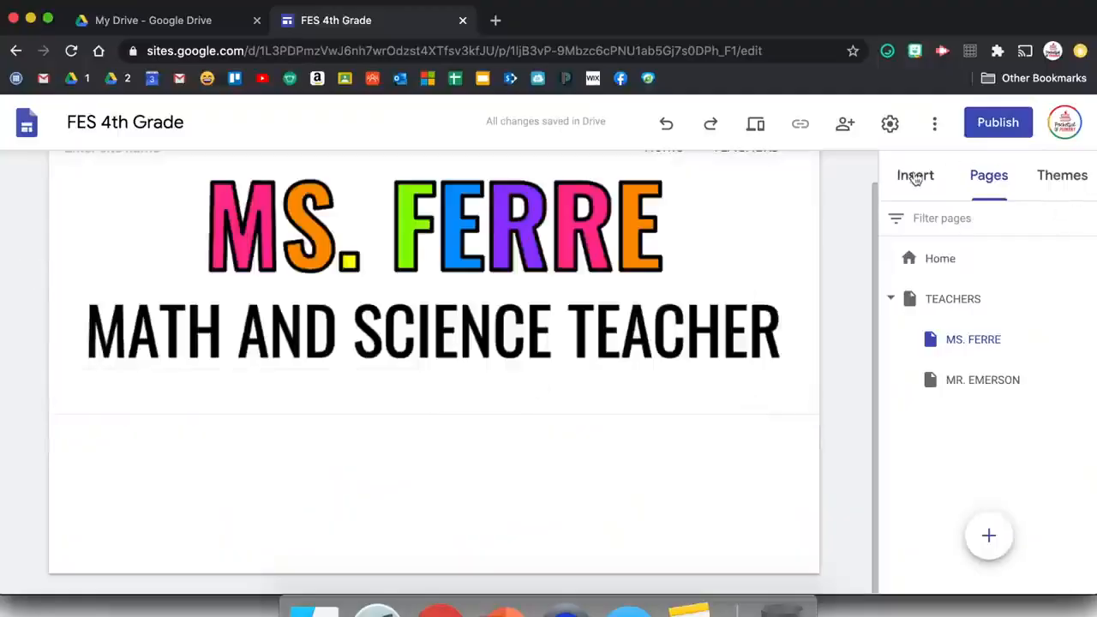
Add the single image-beside-text layout below the header and upload the first teacher's photo into its image placeholder.
{"action": "left_click", "coordinate": [916, 176]}
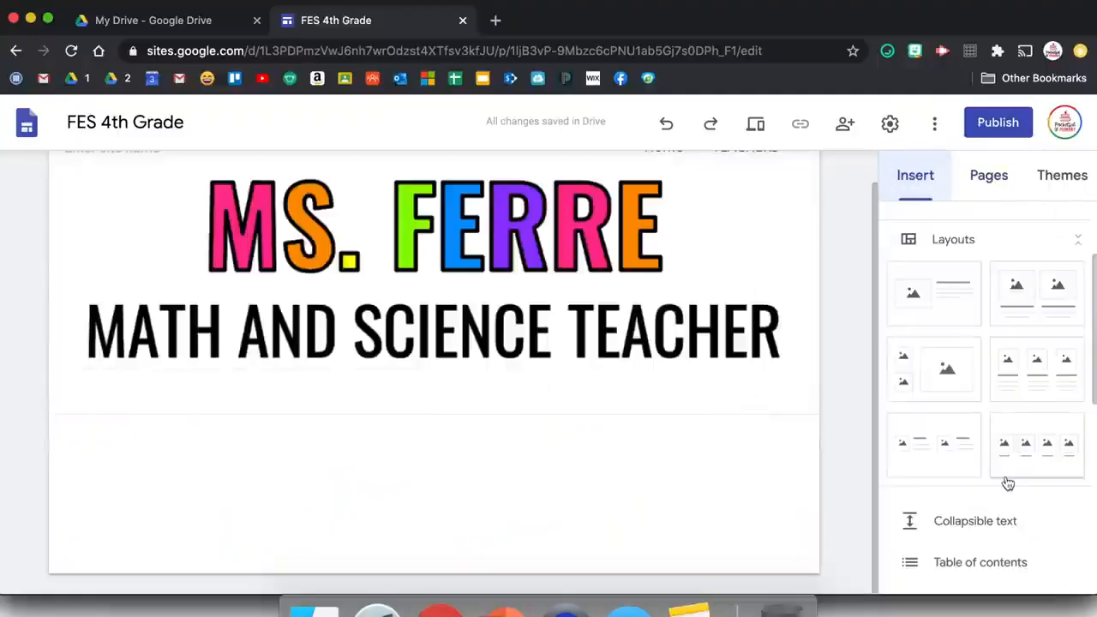
{"action": "left_click", "coordinate": [929, 301]}
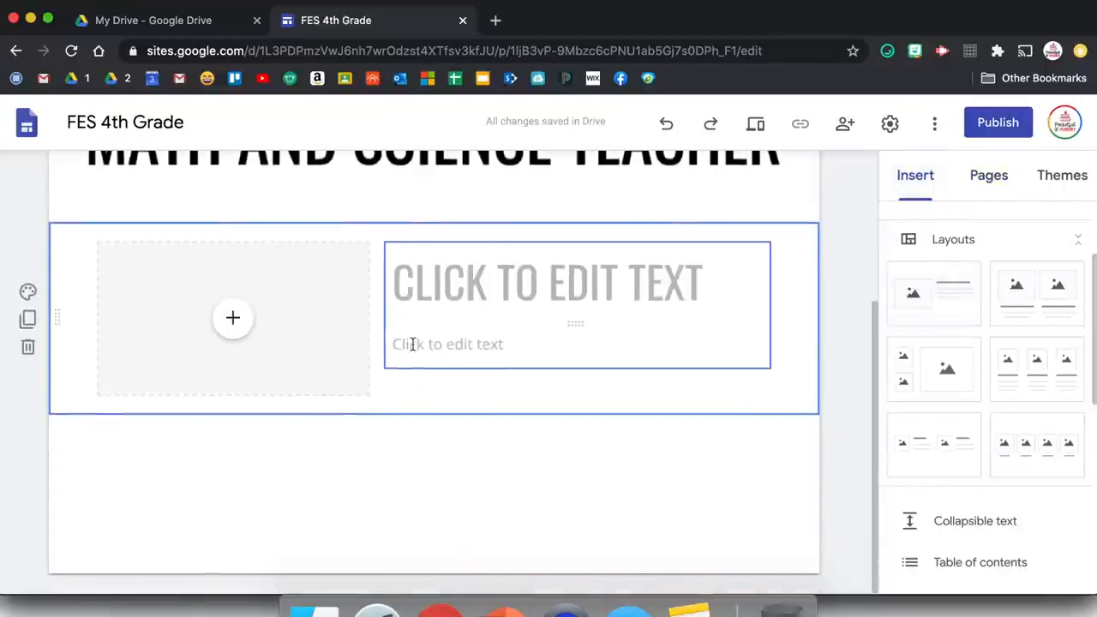
{"action": "left_click", "coordinate": [232, 319]}
{"action": "left_click", "coordinate": [264, 358]}
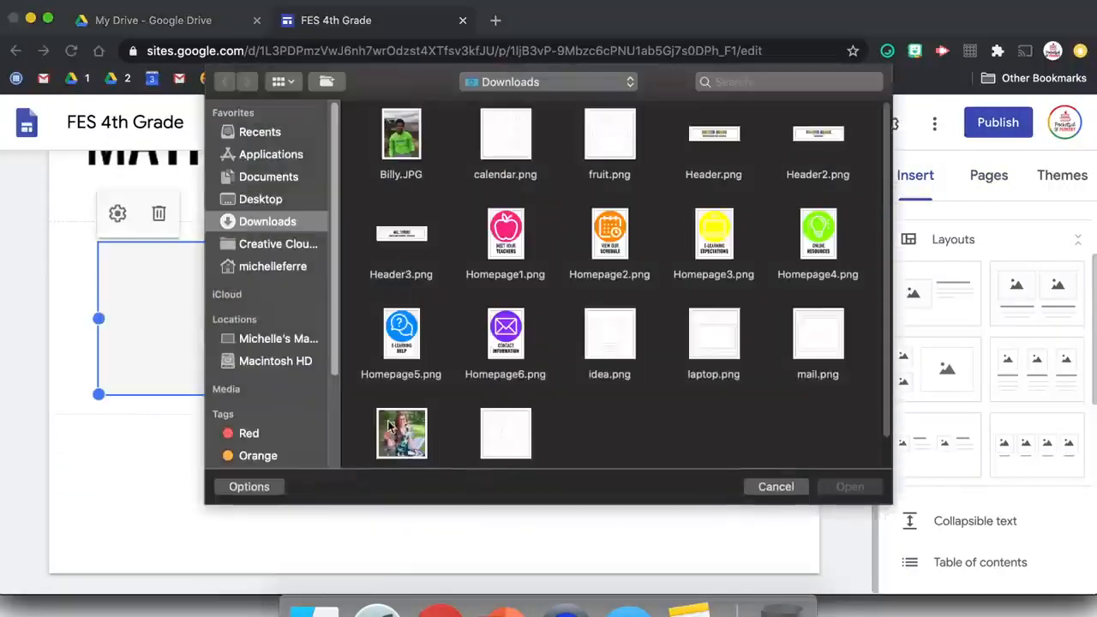
{"action": "double_click", "coordinate": [389, 426]}
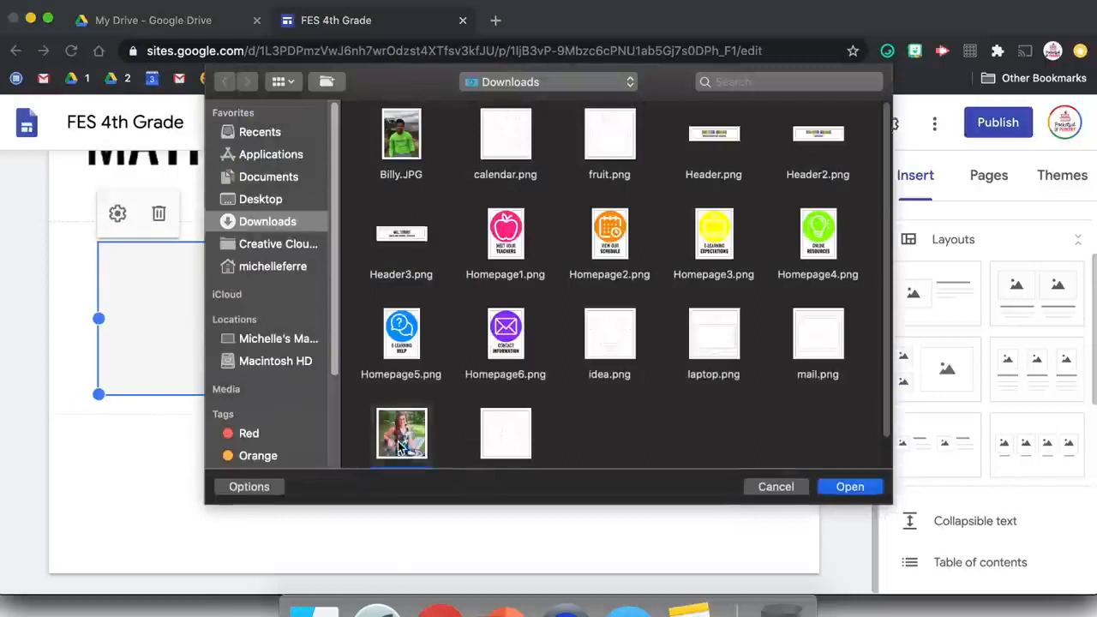
Enter the title HELLO THERE! beside the photo and the body text "This is my seventh year of teaching at Fake Elementary School!".
{"action": "left_click", "coordinate": [536, 279]}
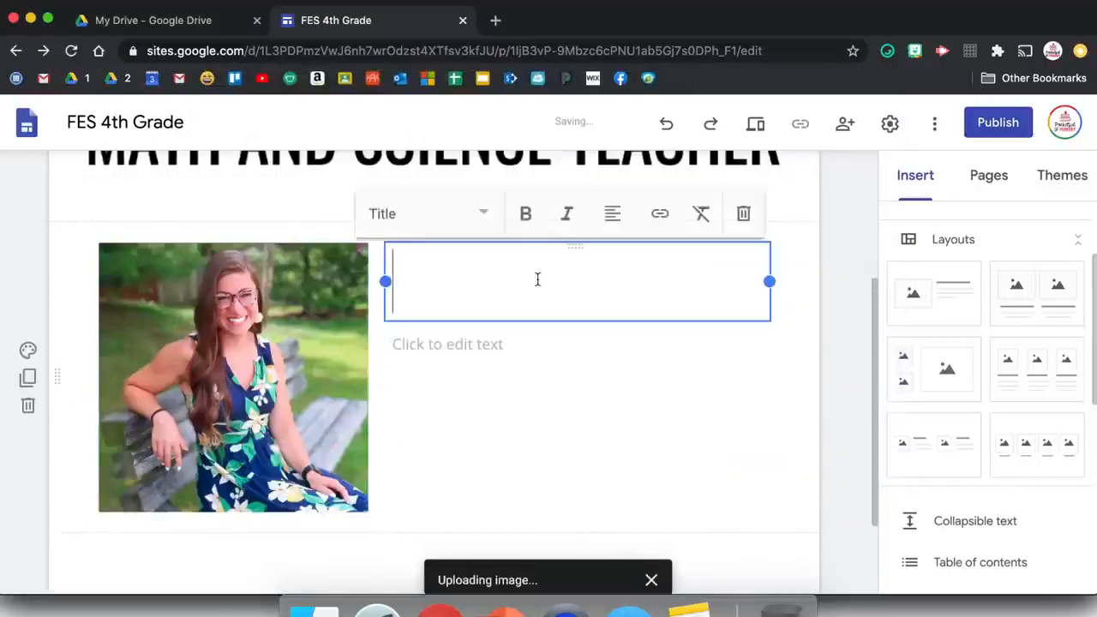
{"action": "type", "text": "HELLO THERE@"}
{"action": "key", "text": "BackSpace"}
{"action": "type", "text": "!"}
{"action": "left_click", "coordinate": [524, 350]}
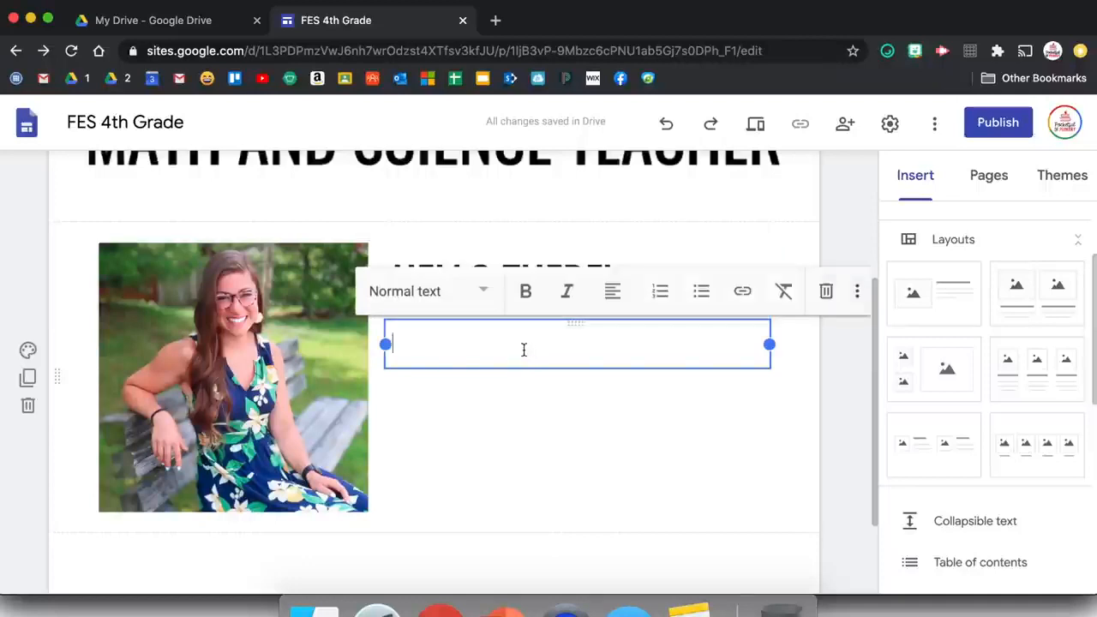
{"action": "type", "text": "This is my seventh year of teachi"}
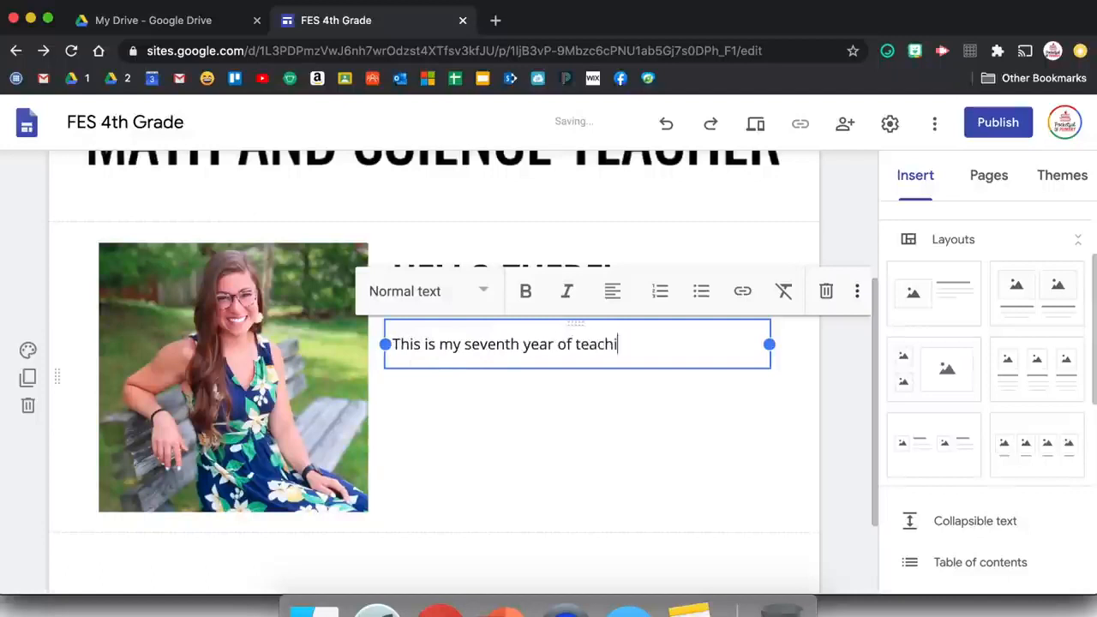
{"action": "type", "text": "entary School!"}
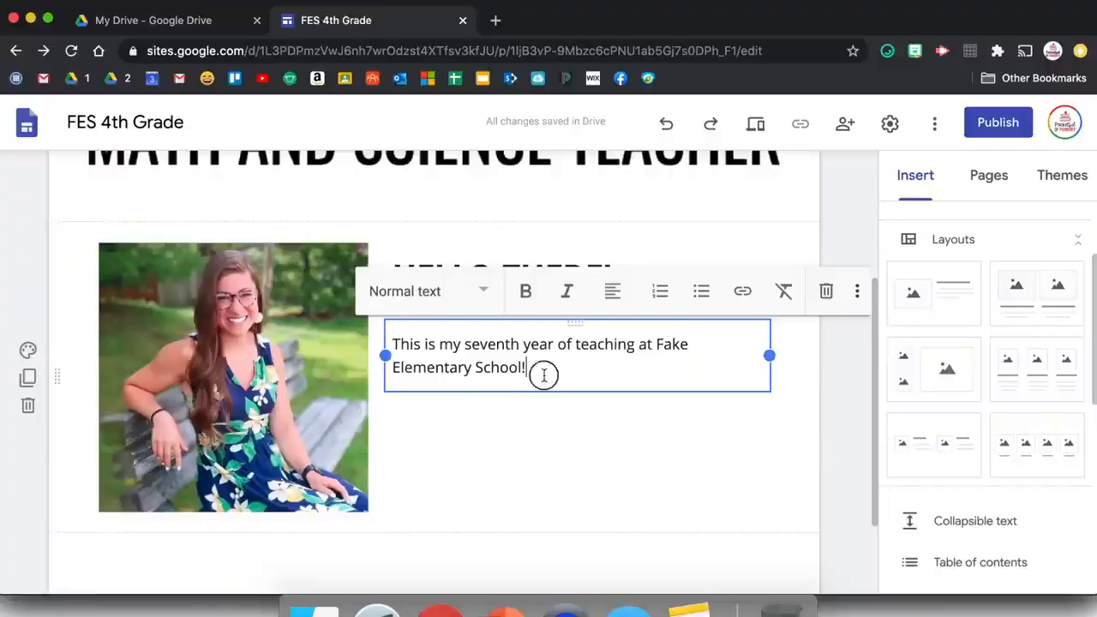
Format the introduction sentence under HELLO THERE! with the Subheading text style.
{"action": "left_click_drag", "start_coordinate": [543, 375], "coordinate": [369, 345]}
{"action": "left_click", "coordinate": [444, 292]}
{"action": "left_click", "coordinate": [424, 401]}
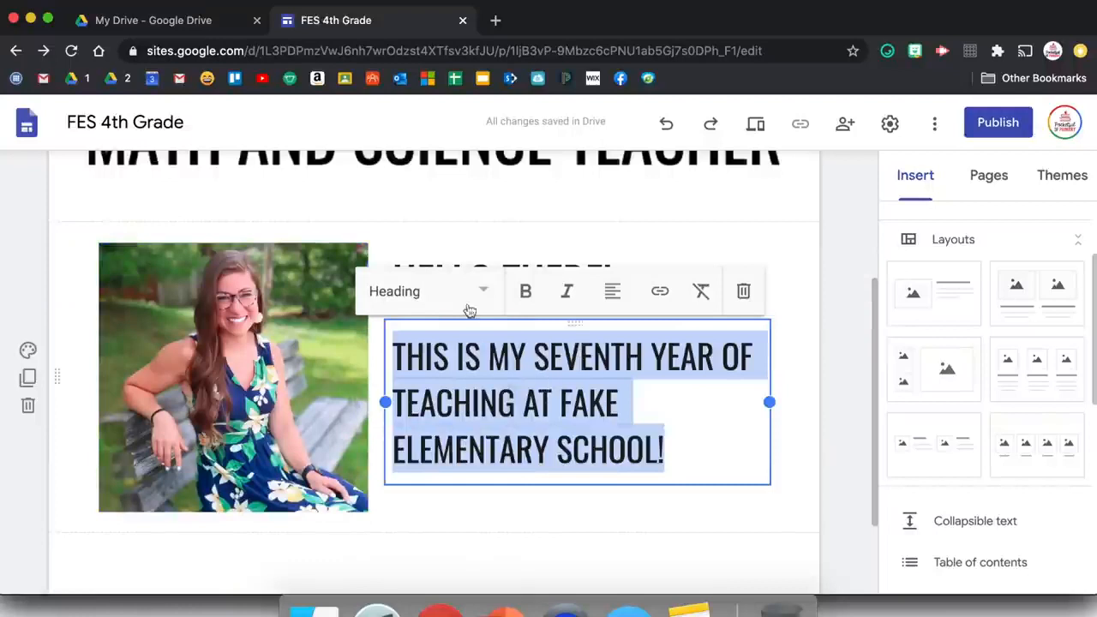
{"action": "left_click", "coordinate": [467, 296]}
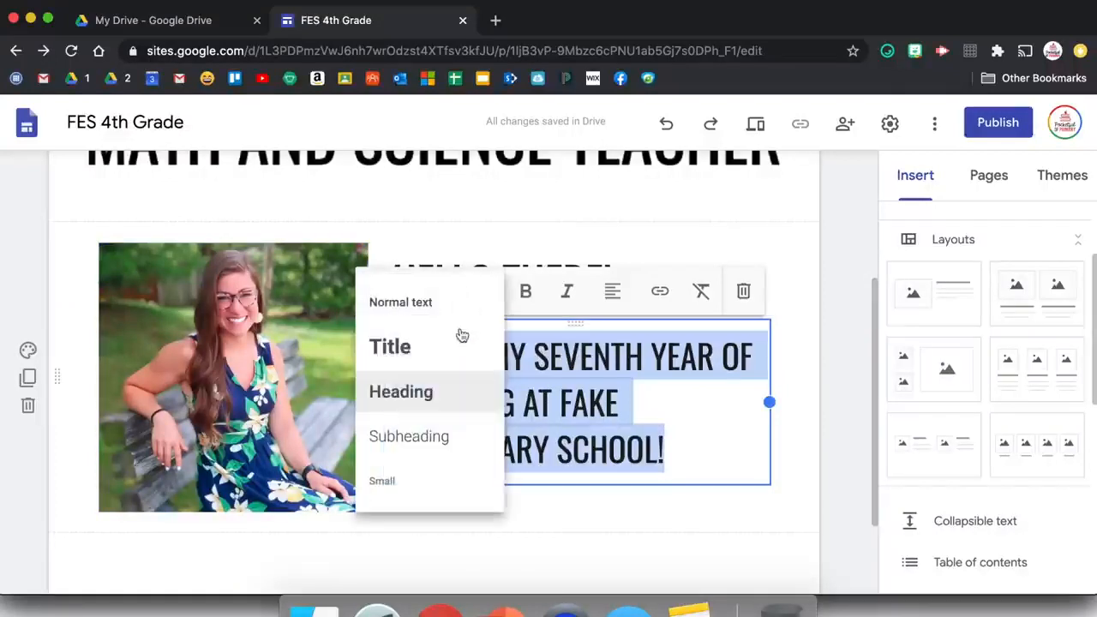
{"action": "left_click", "coordinate": [438, 438]}
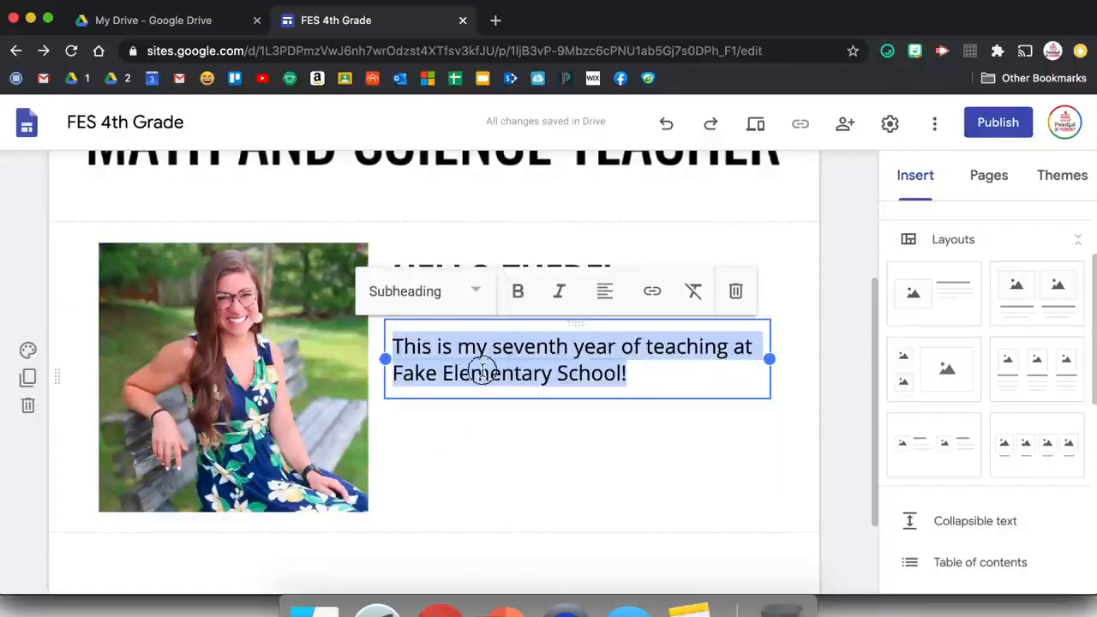
{"action": "left_click", "coordinate": [483, 370]}
{"action": "left_click", "coordinate": [836, 442]}
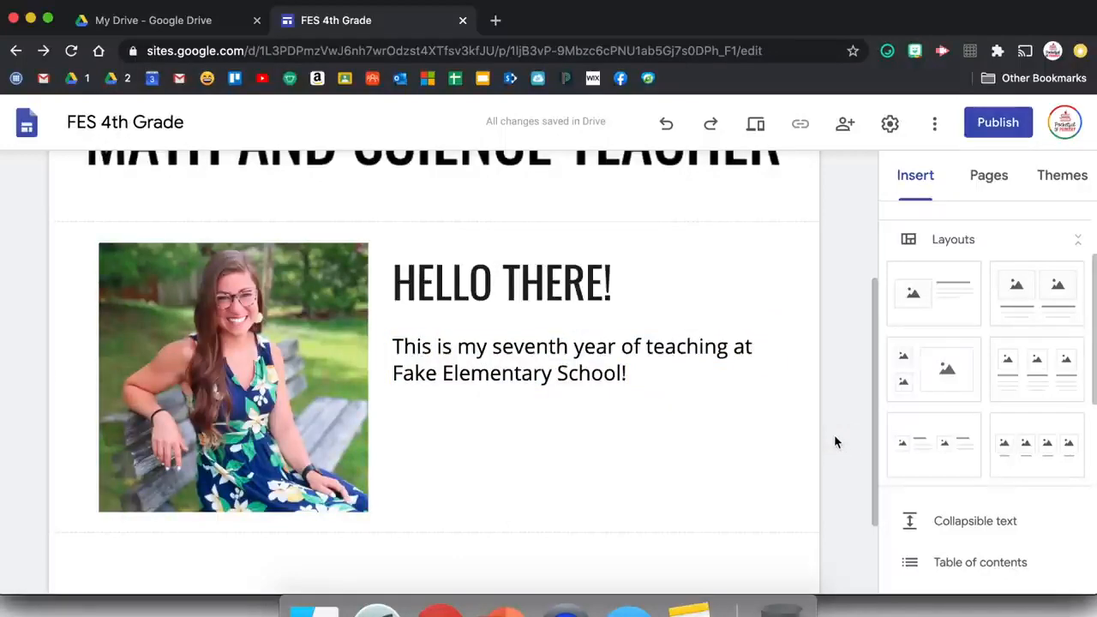
Preview the site from the Home page, following the MEET YOUR TEACHERS button and the first teacher's photo to check the links and subpage.
{"action": "scroll", "coordinate": [835, 371], "scroll_direction": "up", "scroll_amount": 5}
{"action": "left_click", "coordinate": [670, 182]}
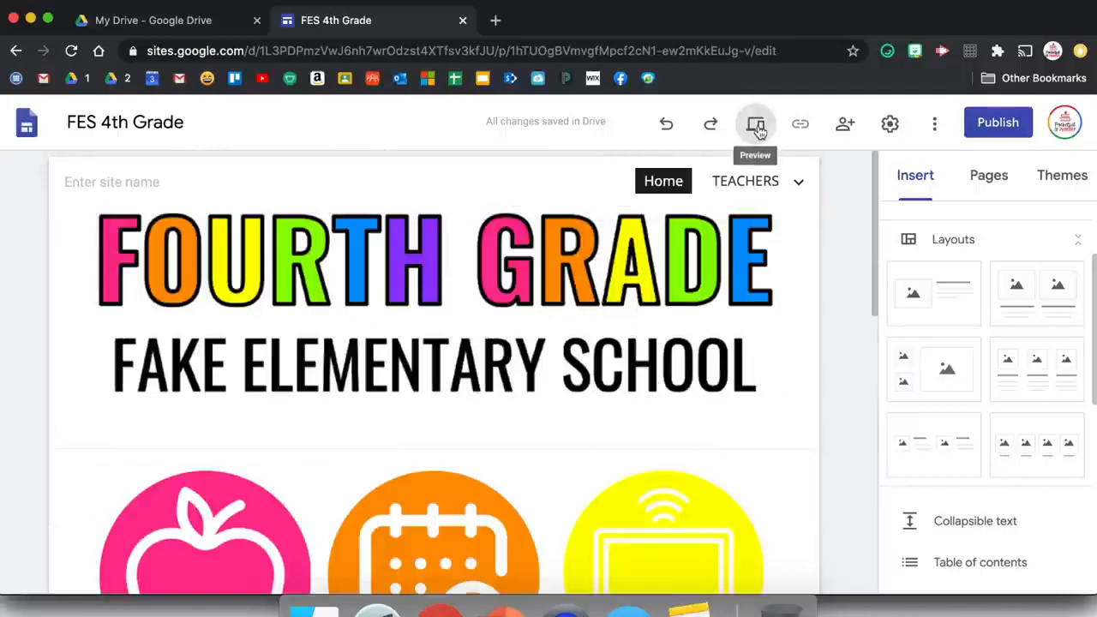
{"action": "left_click", "coordinate": [758, 129]}
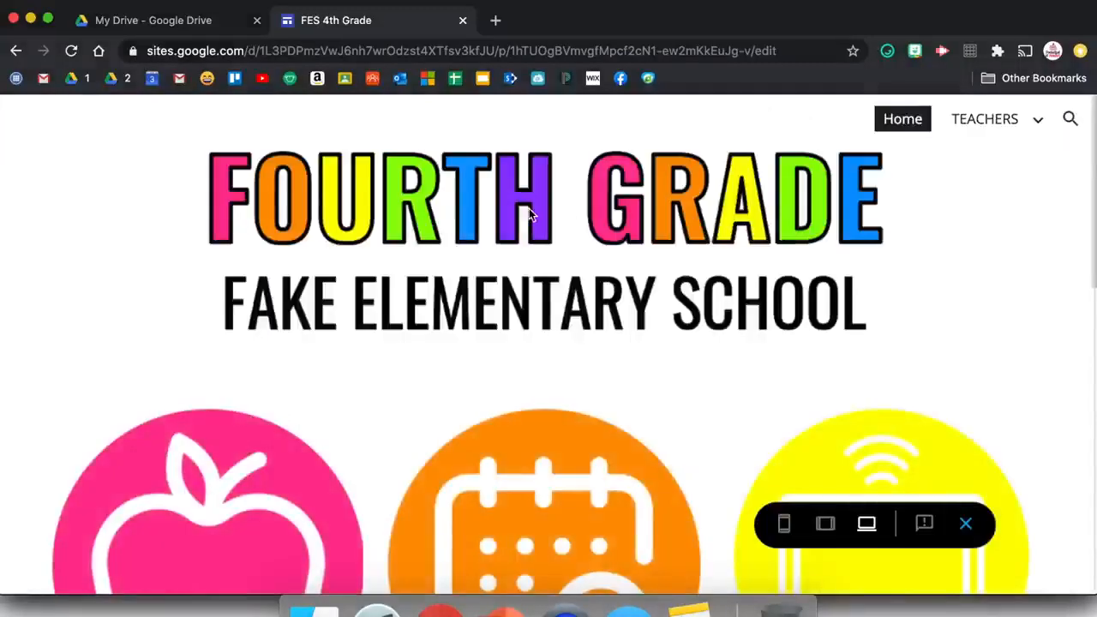
{"action": "scroll", "coordinate": [627, 295], "scroll_direction": "down", "scroll_amount": 5}
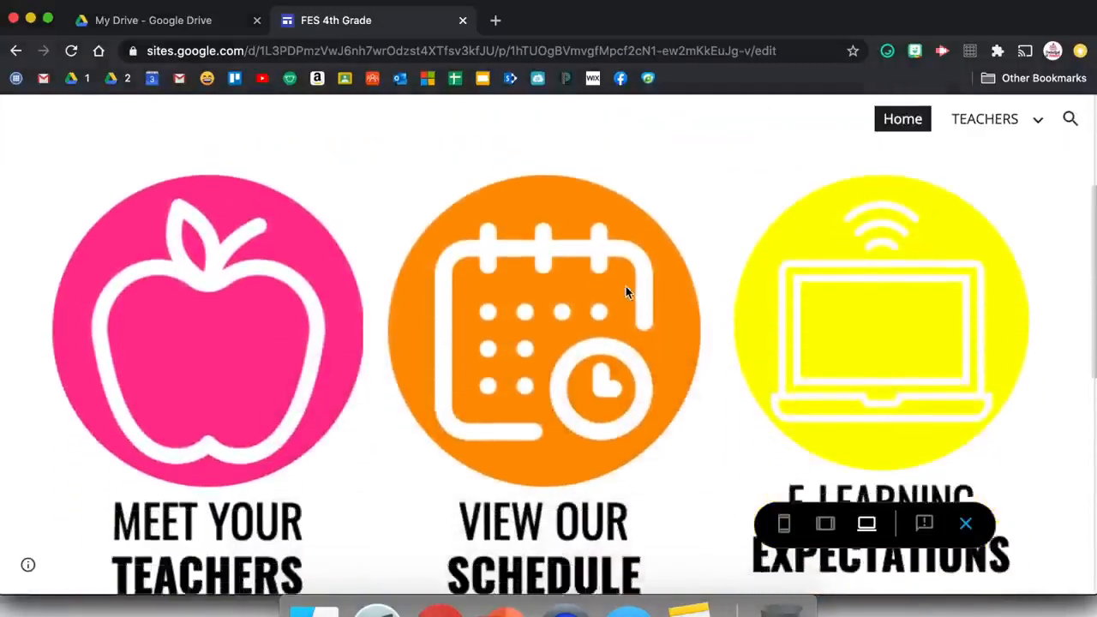
{"action": "left_click", "coordinate": [199, 296]}
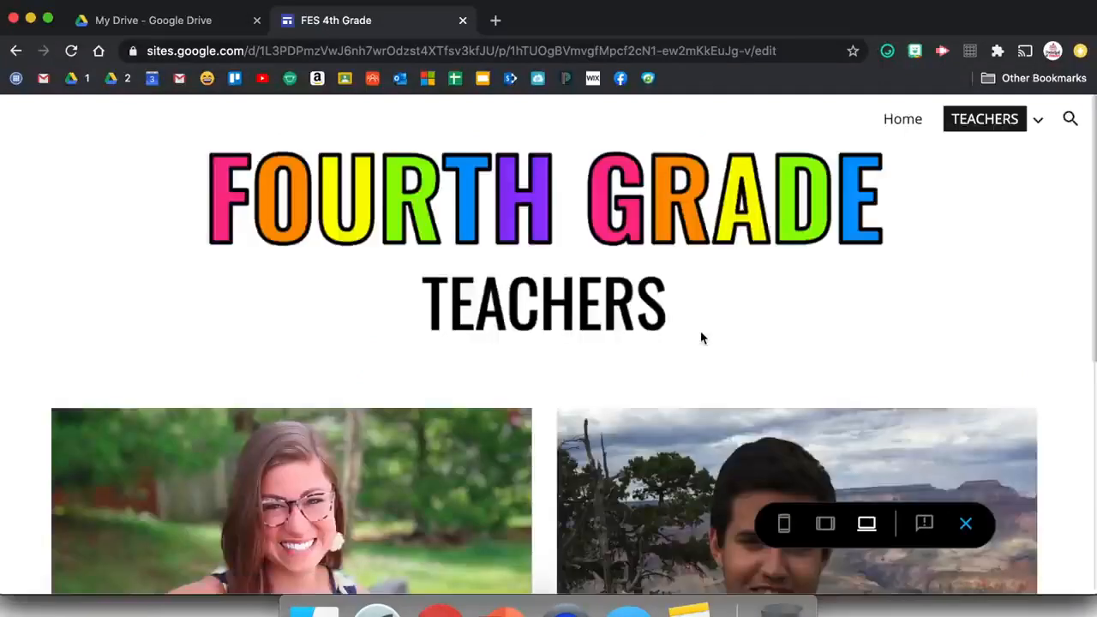
{"action": "scroll", "coordinate": [701, 338], "scroll_direction": "down", "scroll_amount": 2}
{"action": "scroll", "coordinate": [701, 339], "scroll_direction": "down", "scroll_amount": 3}
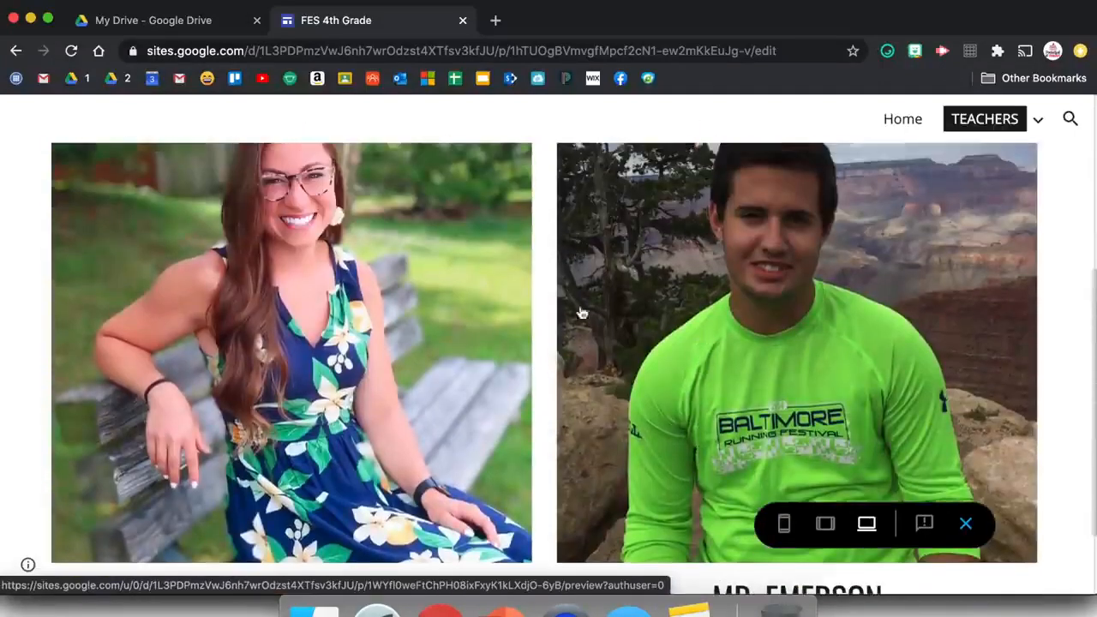
{"action": "left_click", "coordinate": [301, 271]}
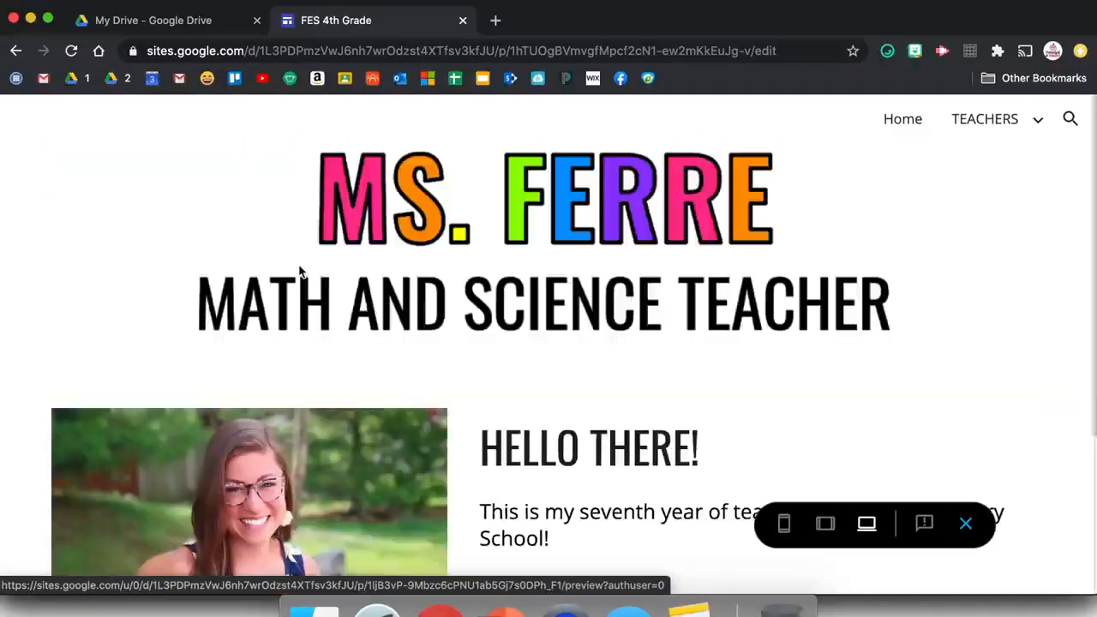
{"action": "scroll", "coordinate": [750, 370], "scroll_direction": "down", "scroll_amount": 1}
{"action": "scroll", "coordinate": [750, 369], "scroll_direction": "down", "scroll_amount": 2}
{"action": "scroll", "coordinate": [754, 343], "scroll_direction": "up", "scroll_amount": 3}
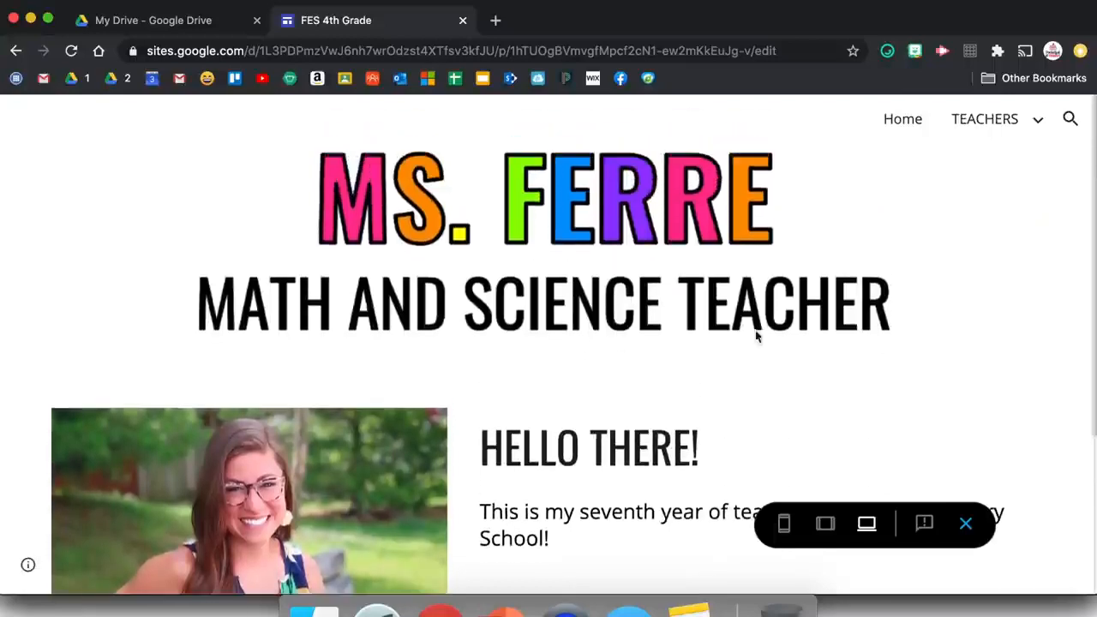
{"action": "left_click", "coordinate": [967, 525]}
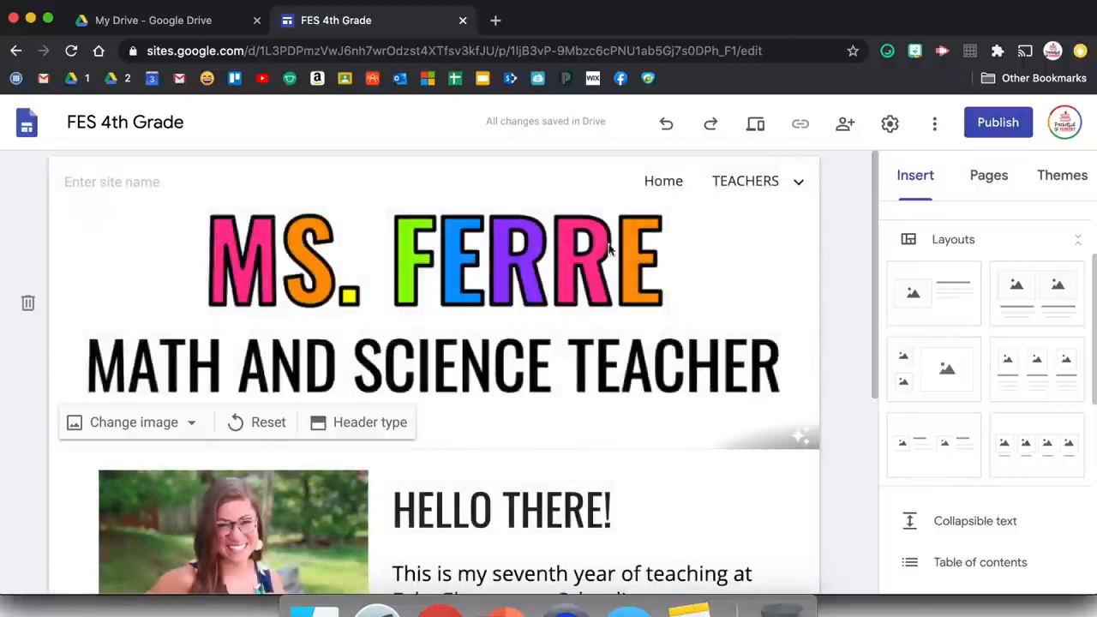
Create a new page named SCHEDULE and move it below TEACHERS in the site's page order.
{"action": "left_click", "coordinate": [673, 184]}
{"action": "scroll", "coordinate": [692, 373], "scroll_direction": "down", "scroll_amount": 3}
{"action": "scroll", "coordinate": [691, 369], "scroll_direction": "up", "scroll_amount": 3}
{"action": "scroll", "coordinate": [265, 500], "scroll_direction": "down", "scroll_amount": 3}
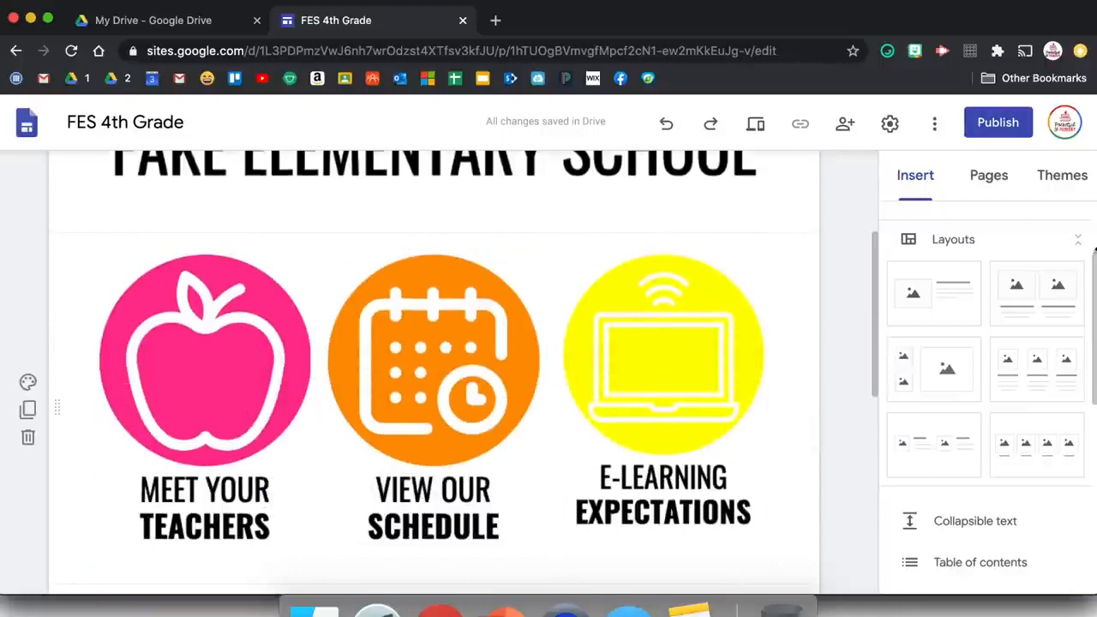
{"action": "left_click", "coordinate": [988, 176]}
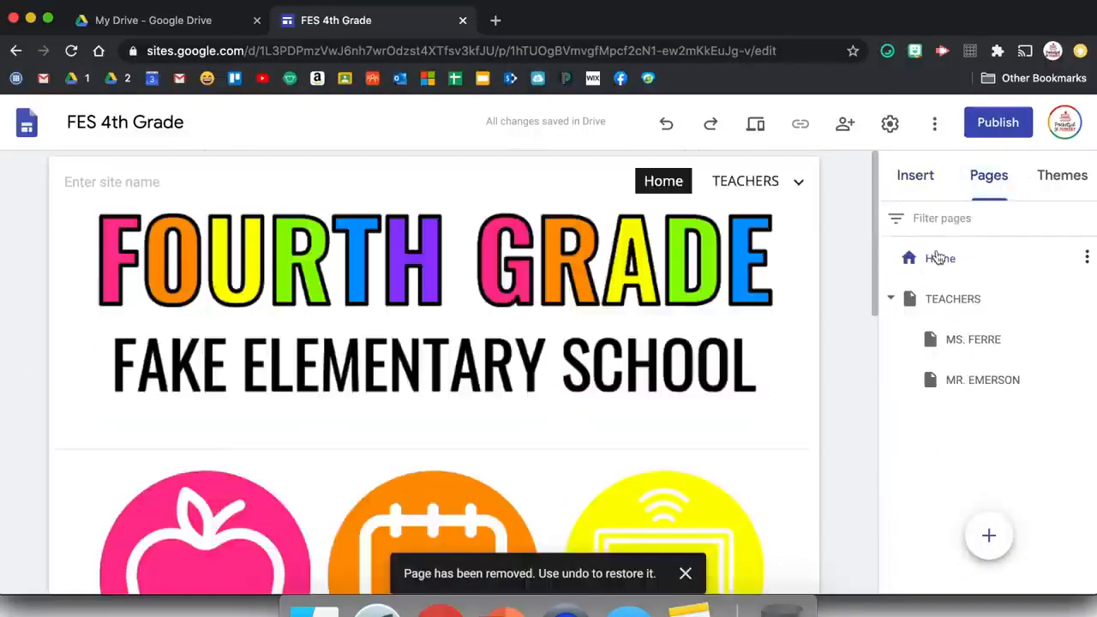
{"action": "left_click", "coordinate": [992, 535]}
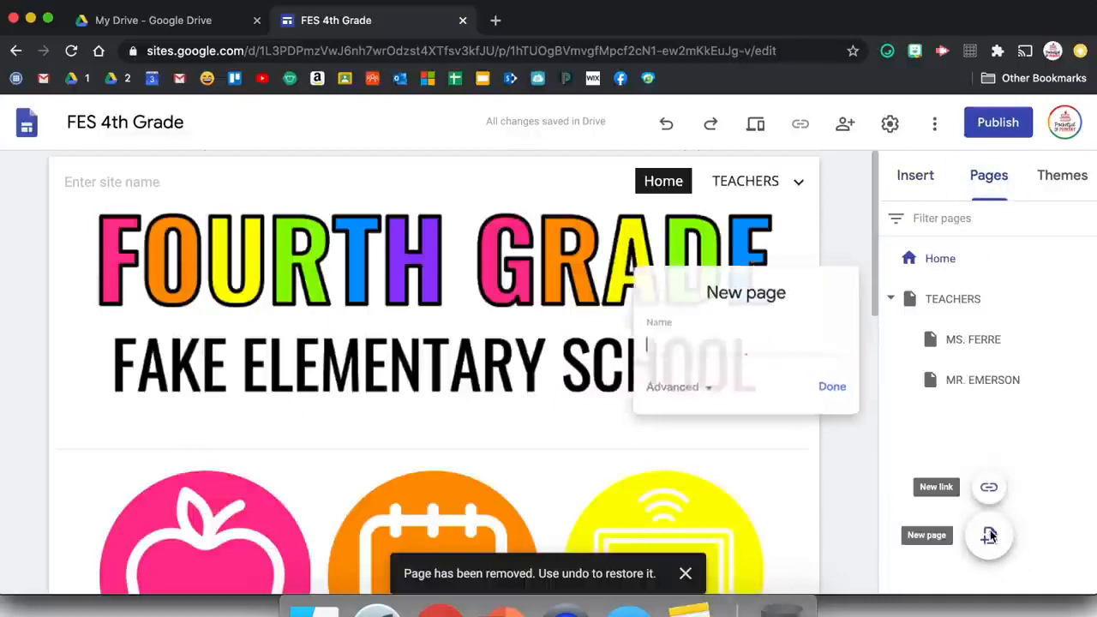
{"action": "left_click", "coordinate": [838, 392]}
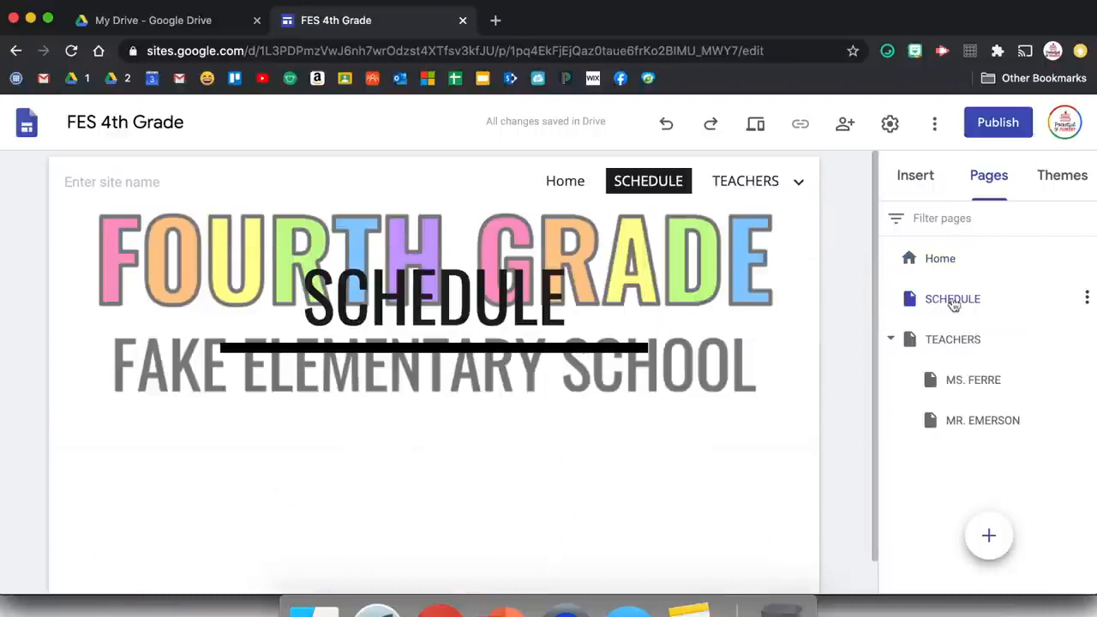
{"action": "left_click_drag", "start_coordinate": [964, 305], "coordinate": [955, 456]}
{"action": "left_click_drag", "start_coordinate": [969, 299], "coordinate": [958, 452]}
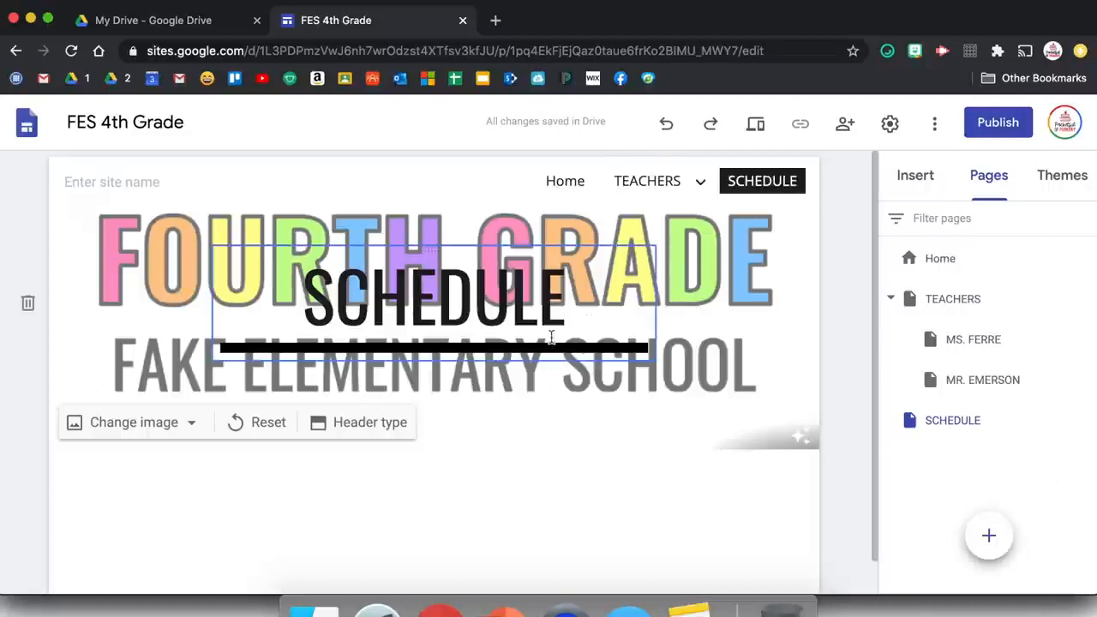
Link the orange VIEW OUR SCHEDULE icon on the Home page to the SCHEDULE page.
{"action": "left_click", "coordinate": [574, 182]}
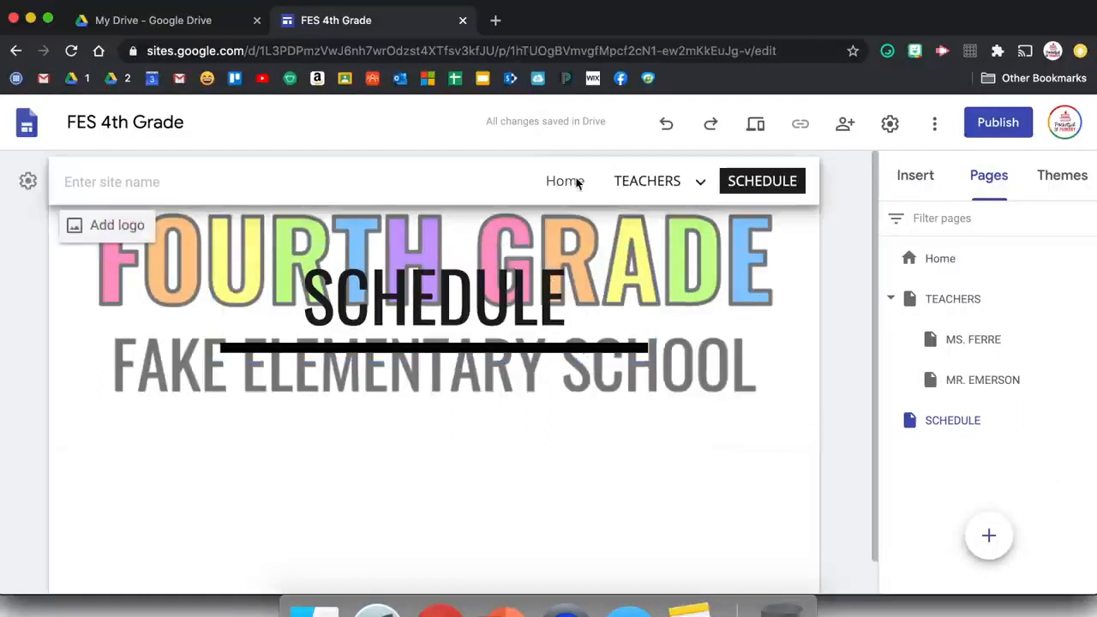
{"action": "mouse_move", "coordinate": [630, 185]}
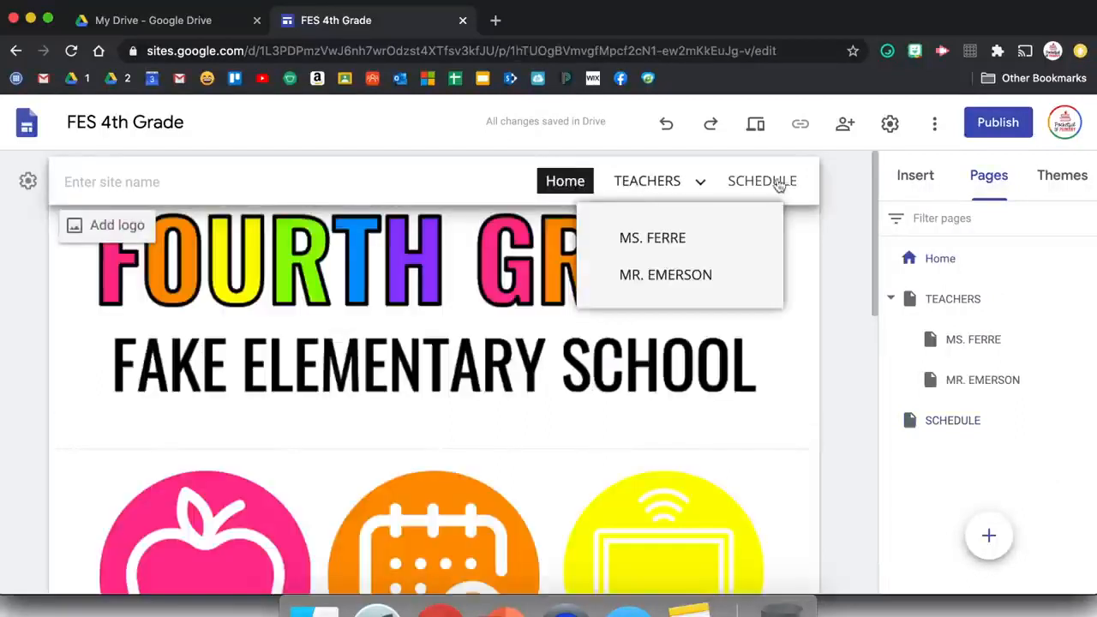
{"action": "scroll", "coordinate": [563, 368], "scroll_direction": "down", "scroll_amount": 3}
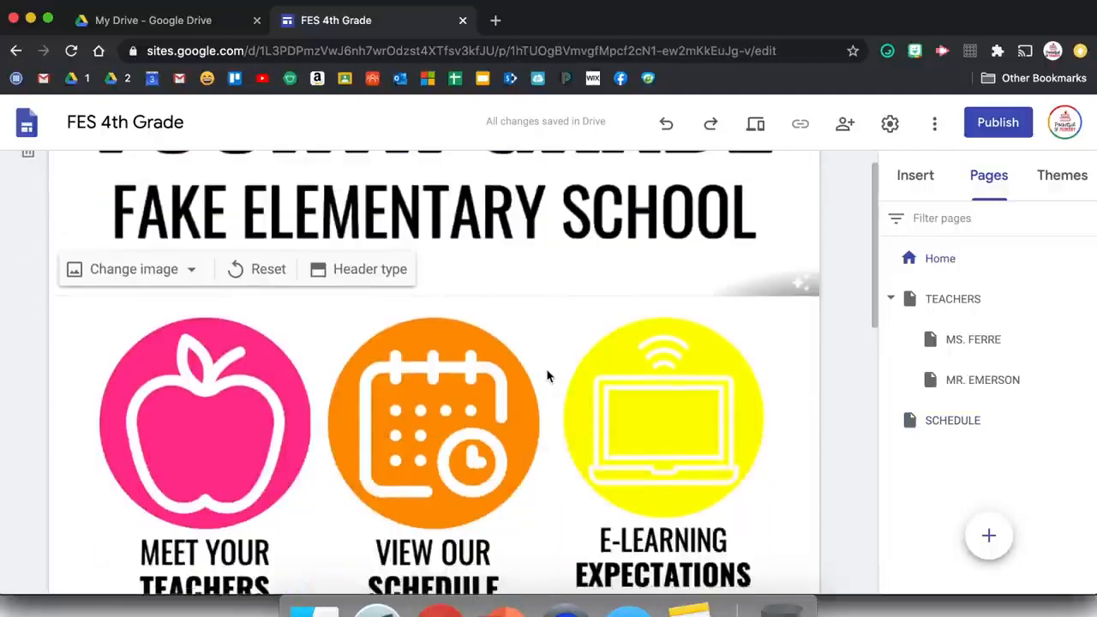
{"action": "left_click", "coordinate": [455, 439]}
{"action": "left_click", "coordinate": [429, 292]}
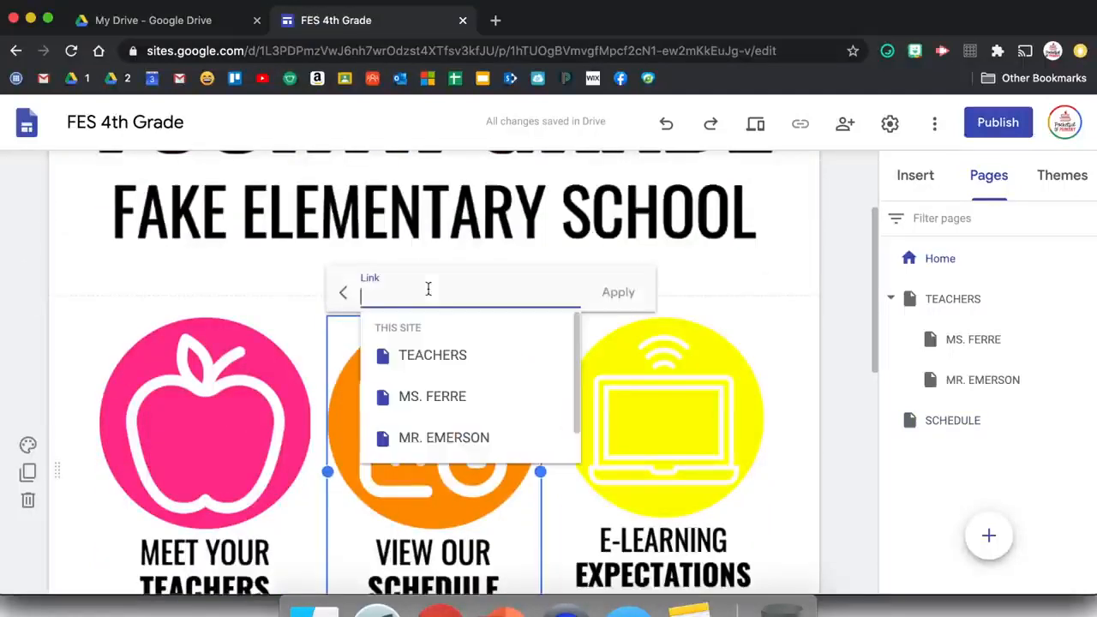
{"action": "scroll", "coordinate": [458, 375], "scroll_direction": "down", "scroll_amount": 2}
{"action": "left_click", "coordinate": [446, 439]}
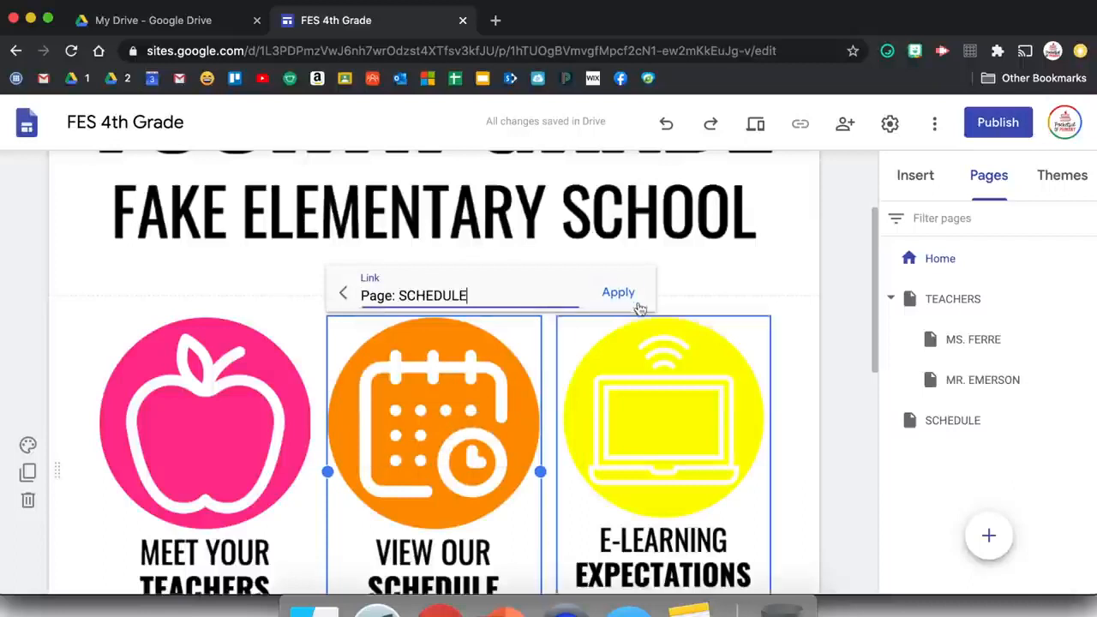
{"action": "left_click", "coordinate": [625, 294]}
{"action": "scroll", "coordinate": [810, 300], "scroll_direction": "up", "scroll_amount": 3}
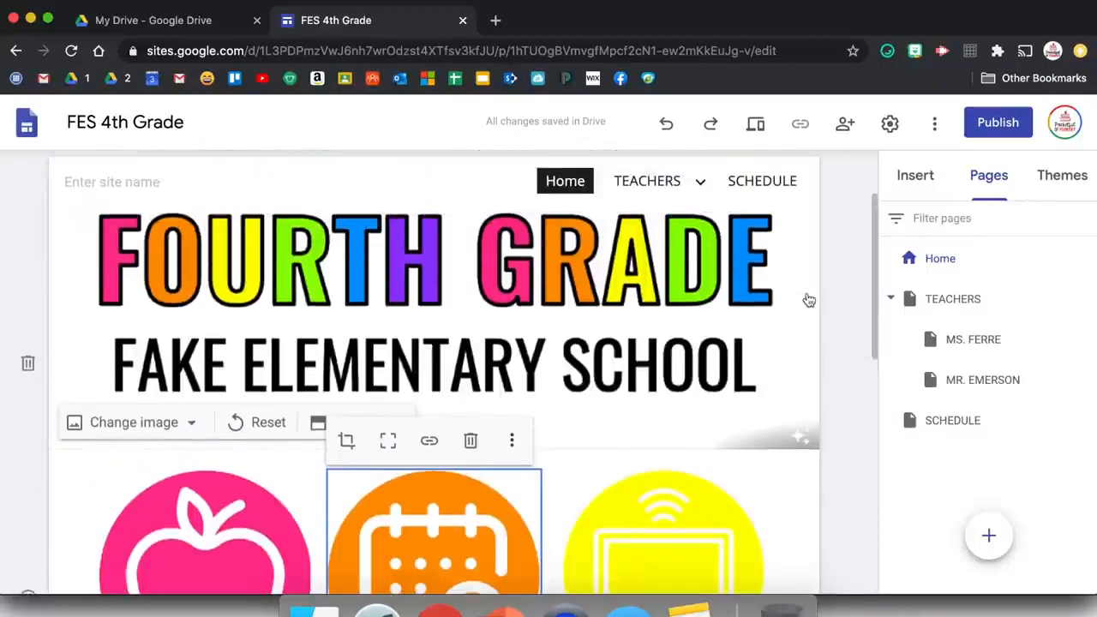
Open the SCHEDULE page and delete the SCHEDULE title text box covering its header image.
{"action": "left_click", "coordinate": [967, 421]}
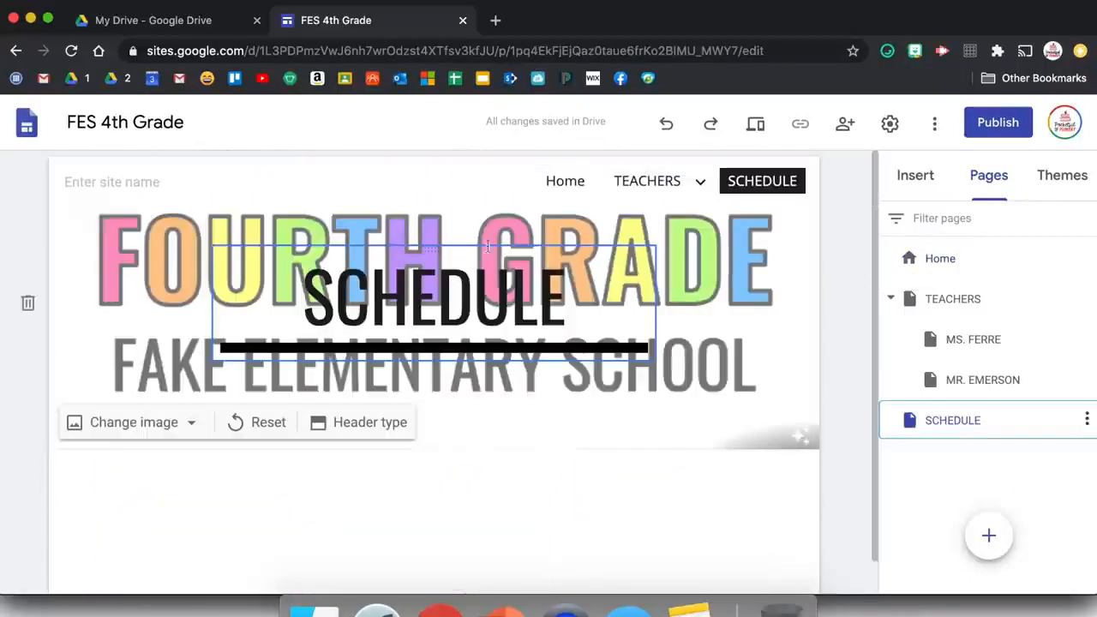
{"action": "left_click", "coordinate": [487, 247]}
{"action": "left_click", "coordinate": [598, 218]}
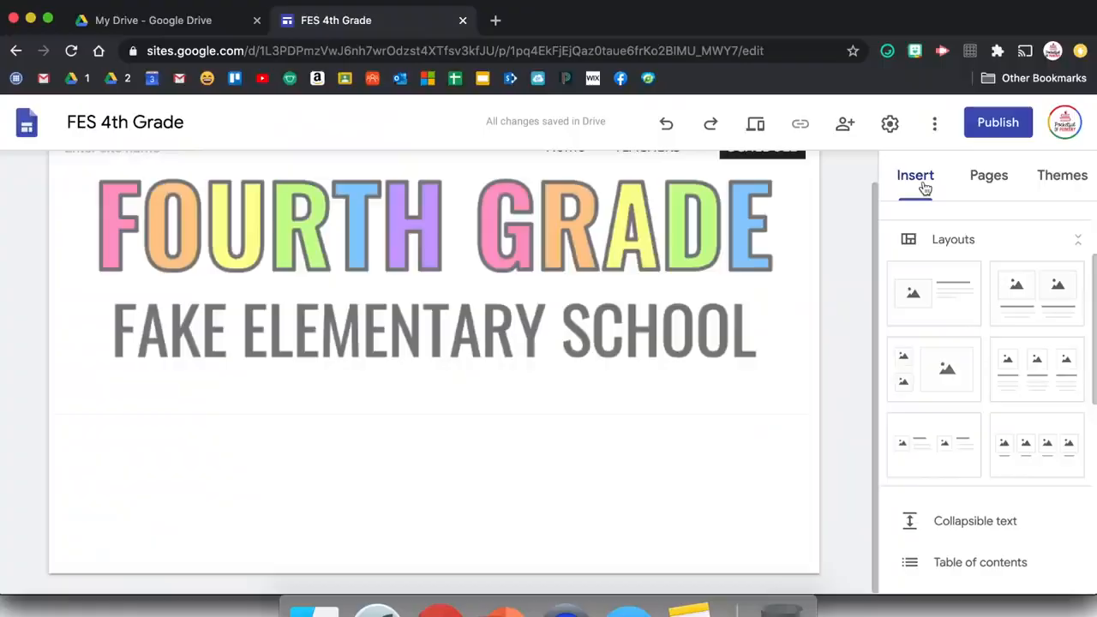
Insert collapsible text headed 8:00 - 8:30 MORNING MEETING with the description "This would be your description of a morning meeting.".
{"action": "scroll", "coordinate": [986, 356], "scroll_direction": "down", "scroll_amount": 3}
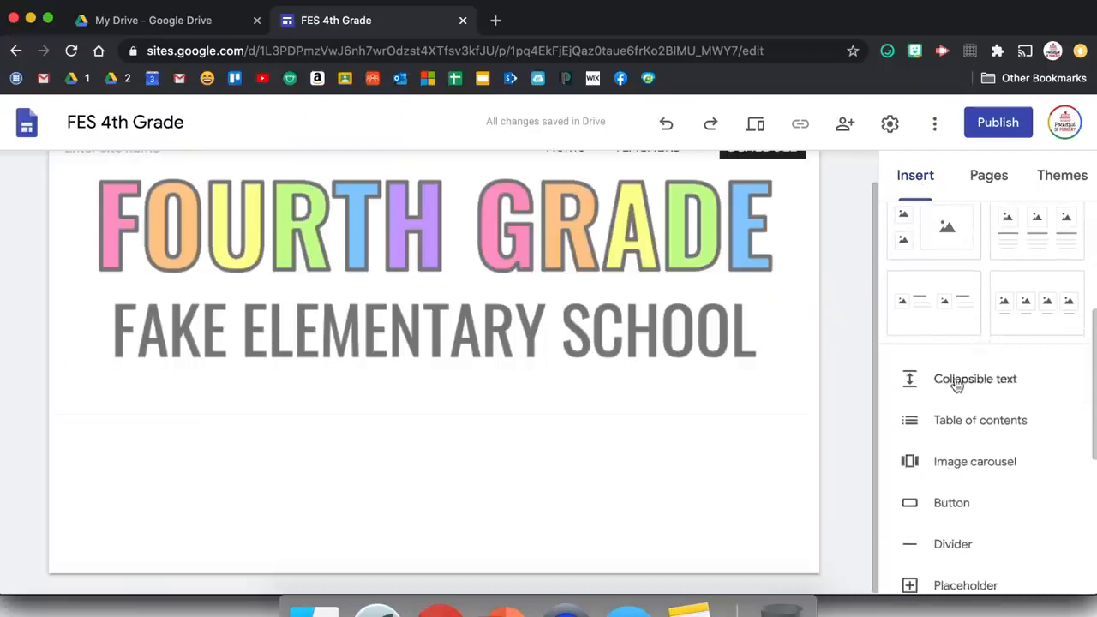
{"action": "left_click", "coordinate": [956, 384]}
{"action": "left_click", "coordinate": [421, 328]}
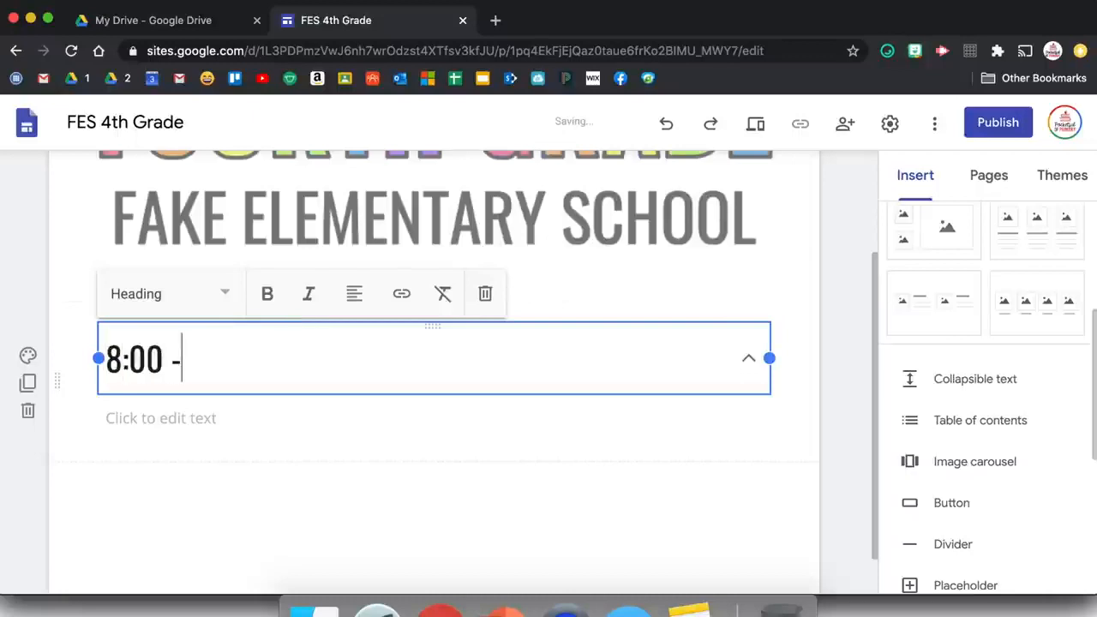
{"action": "type", "text": "0"}
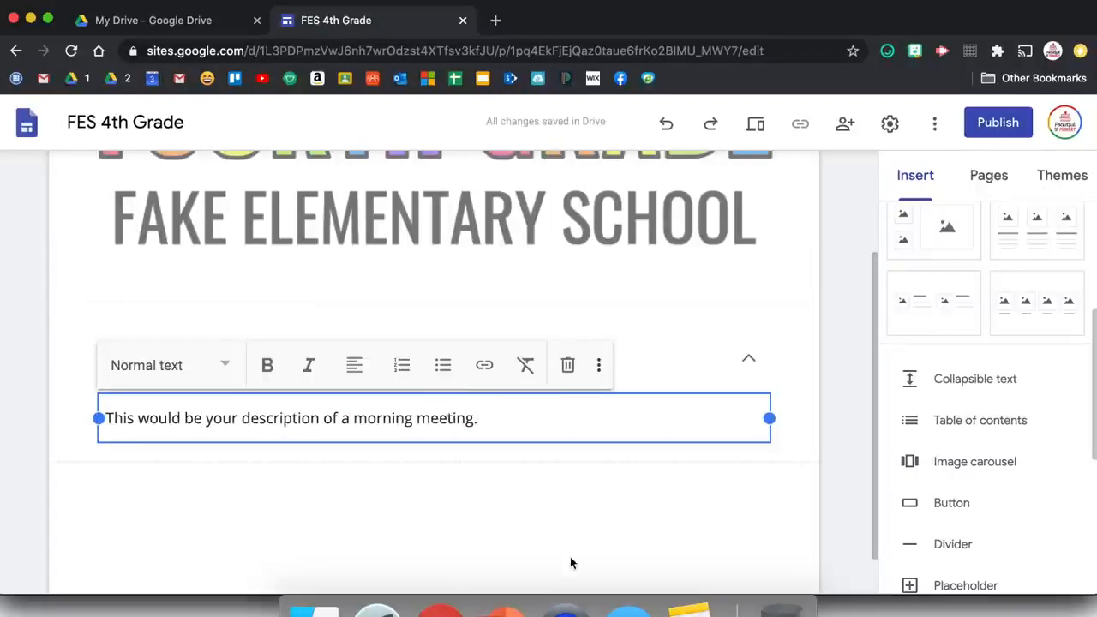
{"action": "left_click", "coordinate": [607, 479]}
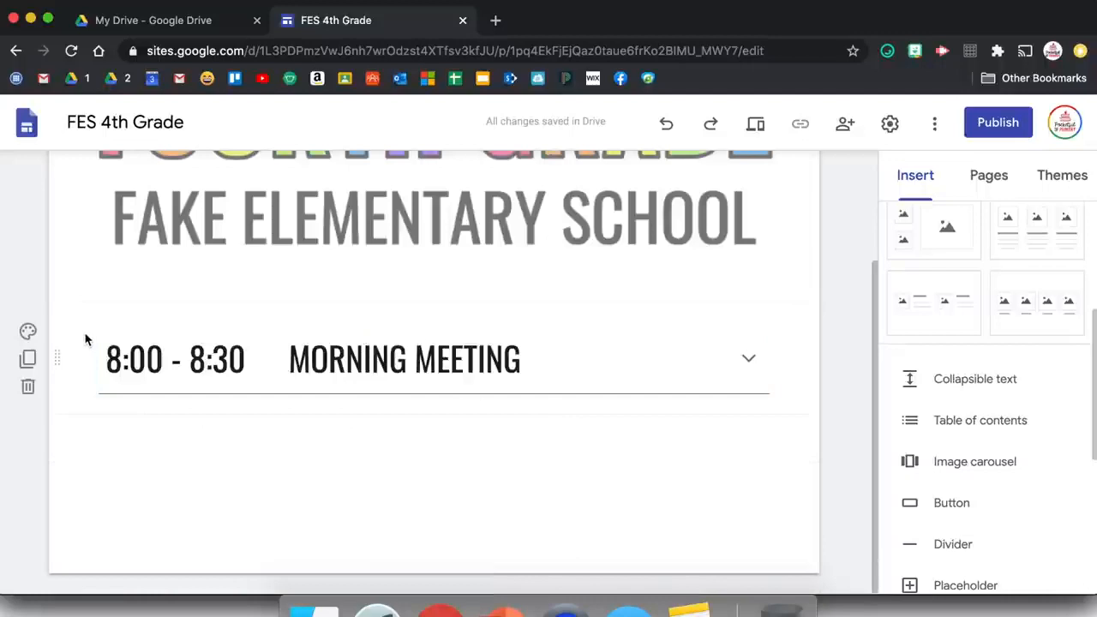
Duplicate the morning meeting section and set the copy's time to 8:30 - 9:30.
{"action": "left_click", "coordinate": [28, 360]}
{"action": "scroll", "coordinate": [211, 456], "scroll_direction": "down", "scroll_amount": 2}
{"action": "left_click", "coordinate": [147, 358]}
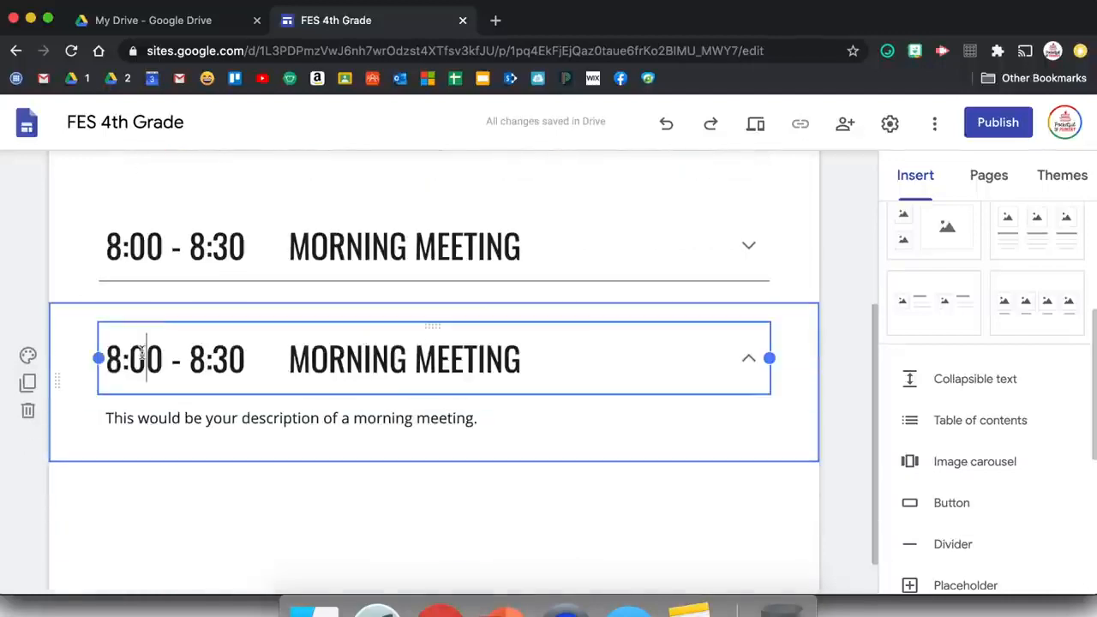
{"action": "key", "text": "BackSpace"}
{"action": "type", "text": "3"}
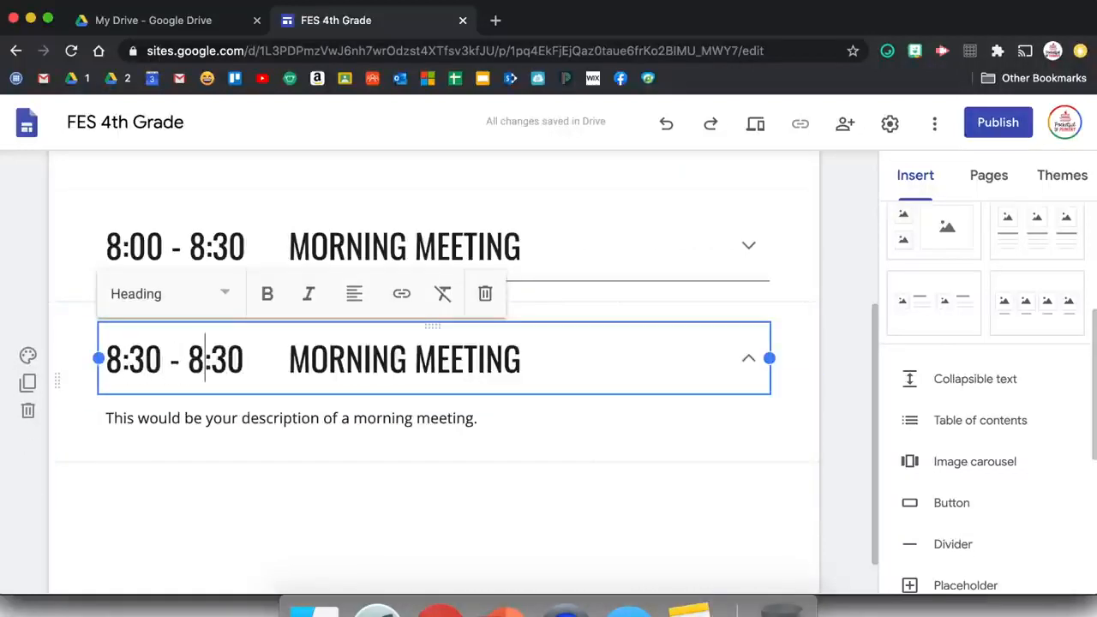
{"action": "key", "text": "BackSpace"}
{"action": "type", "text": "9"}
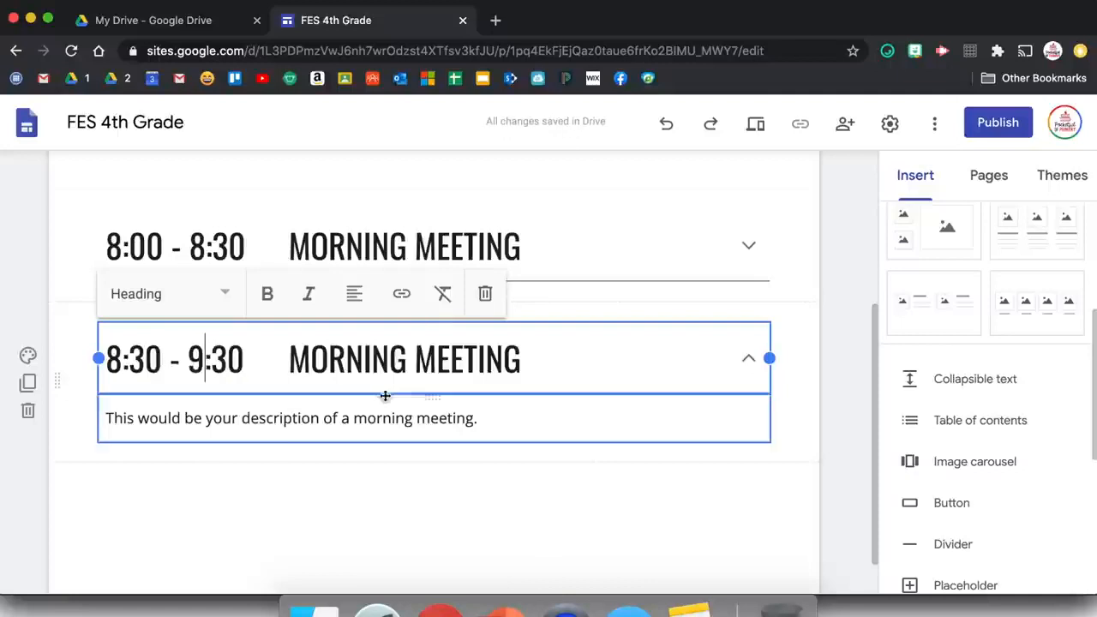
Retitle the 8:30 - 9:30 section MATH and change its description to "This would be your description of math instruction.".
{"action": "left_click_drag", "start_coordinate": [533, 361], "coordinate": [327, 360]}
{"action": "type", "text": "ATH"}
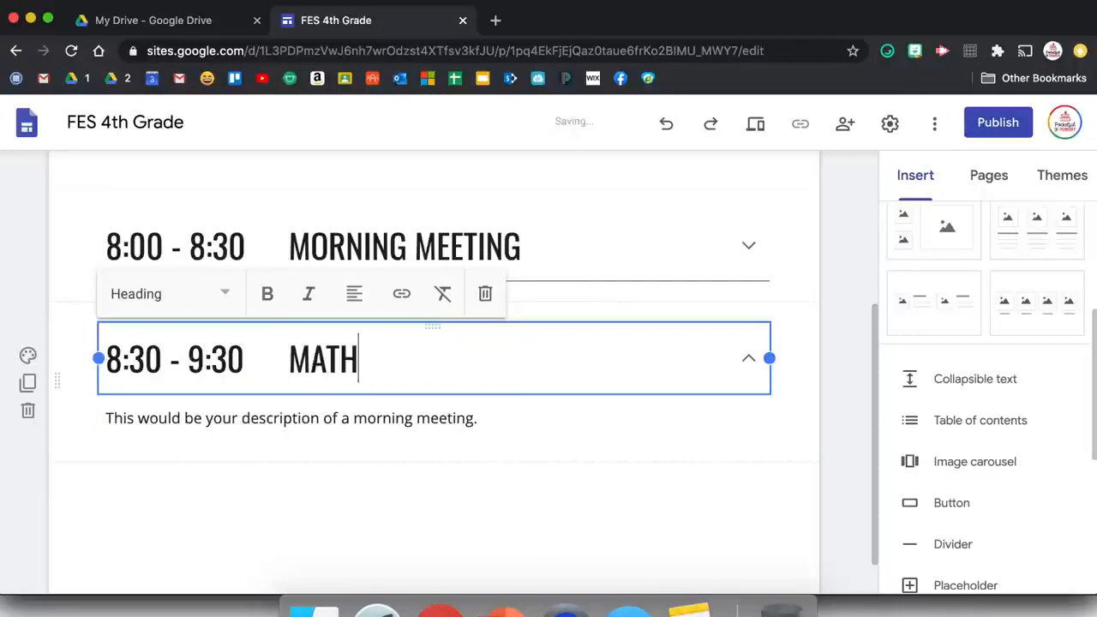
{"action": "left_click_drag", "start_coordinate": [342, 419], "coordinate": [470, 418]}
{"action": "type", "text": "math instruction"}
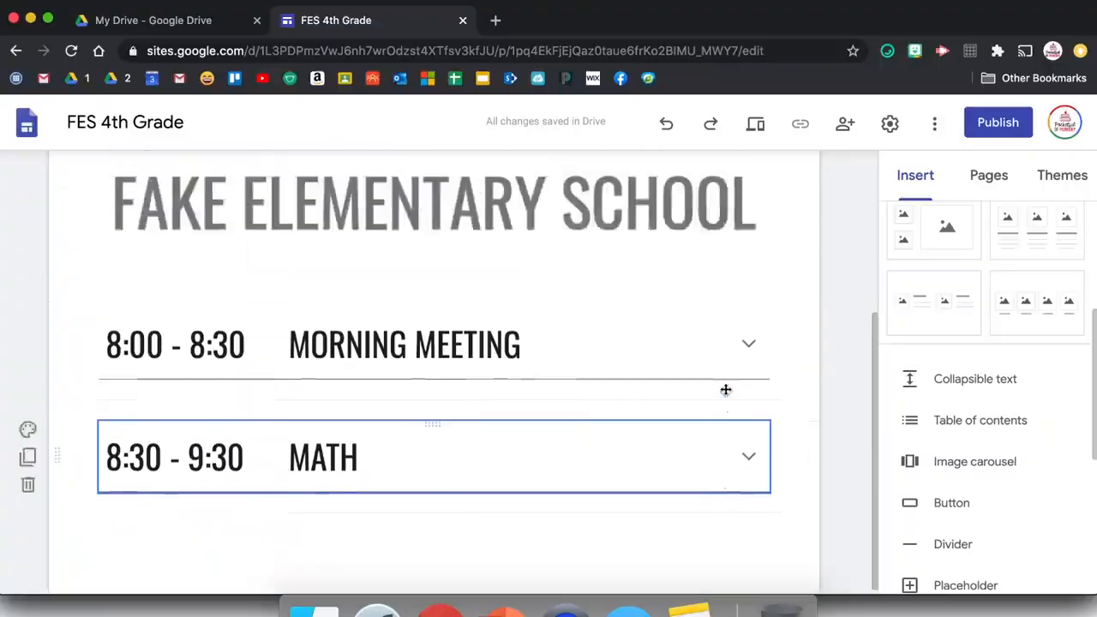
Preview the site, following the VIEW OUR SCHEDULE icon from the Home page and expanding the schedule entries to check them.
{"action": "scroll", "coordinate": [725, 387], "scroll_direction": "up", "scroll_amount": 4}
{"action": "left_click", "coordinate": [755, 123]}
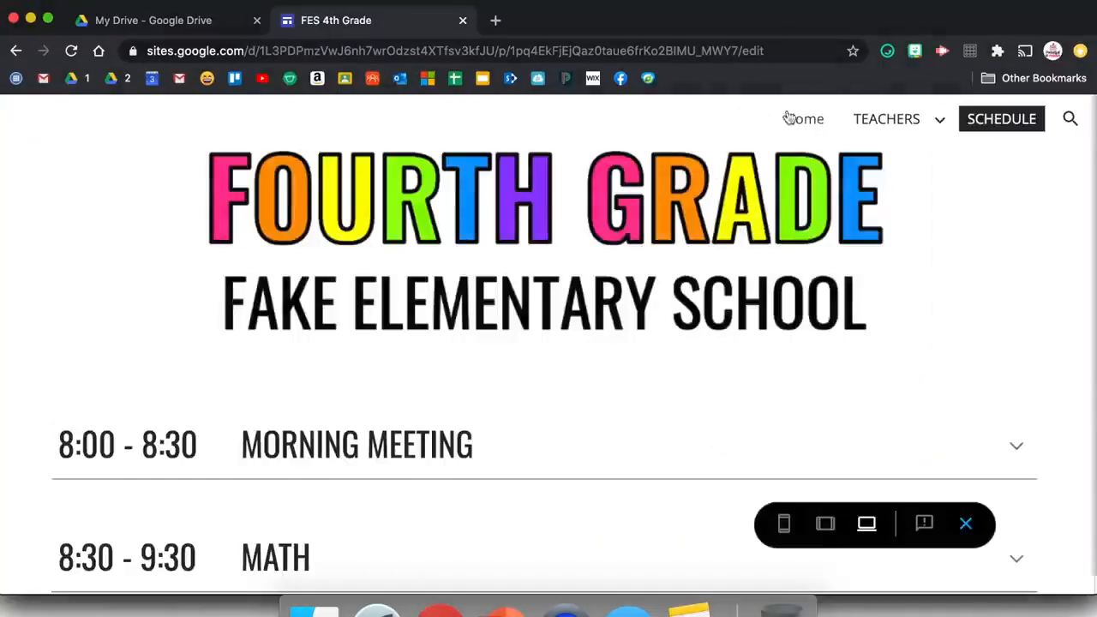
{"action": "left_click", "coordinate": [803, 119]}
{"action": "scroll", "coordinate": [566, 302], "scroll_direction": "down", "scroll_amount": 4}
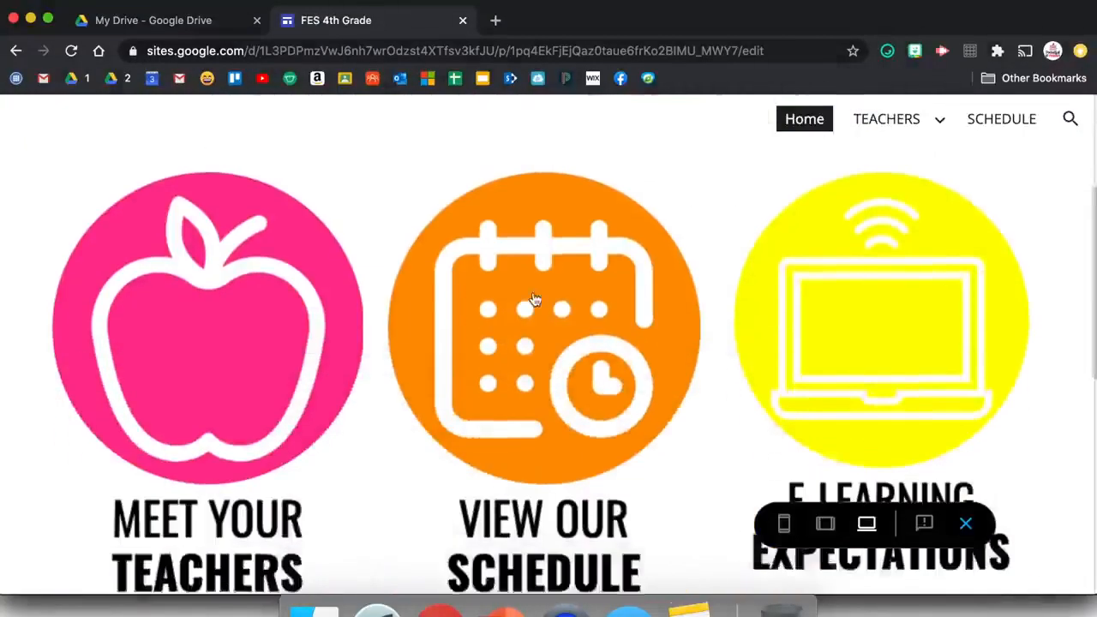
{"action": "left_click", "coordinate": [561, 306]}
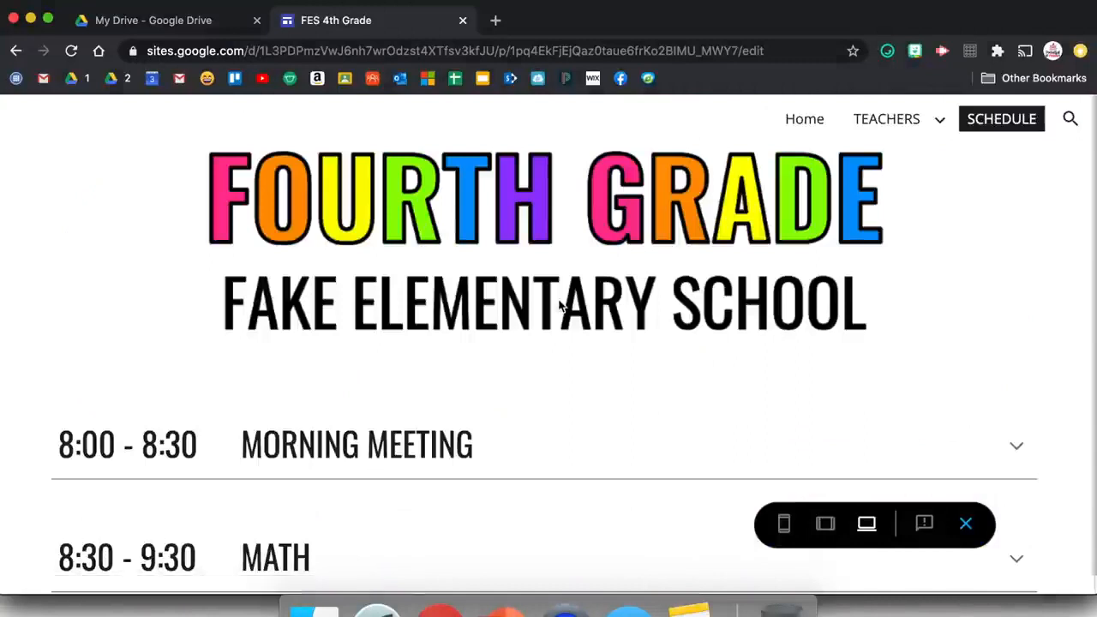
{"action": "scroll", "coordinate": [562, 306], "scroll_direction": "down", "scroll_amount": 1}
{"action": "left_click", "coordinate": [1019, 429]}
{"action": "scroll", "coordinate": [1023, 433], "scroll_direction": "down", "scroll_amount": 1}
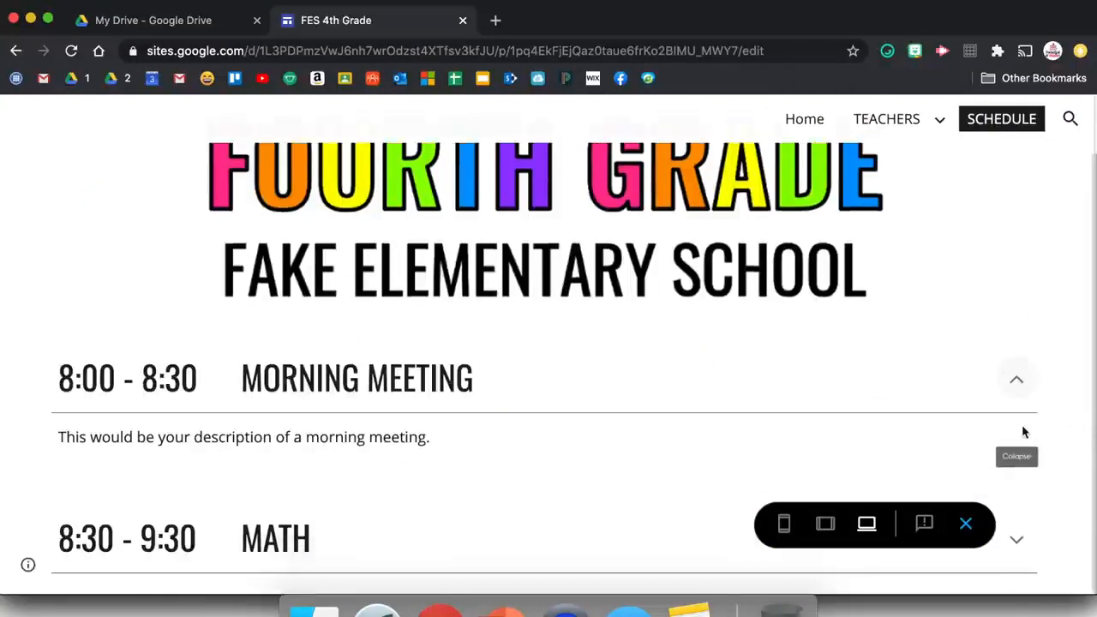
{"action": "left_click", "coordinate": [1019, 379]}
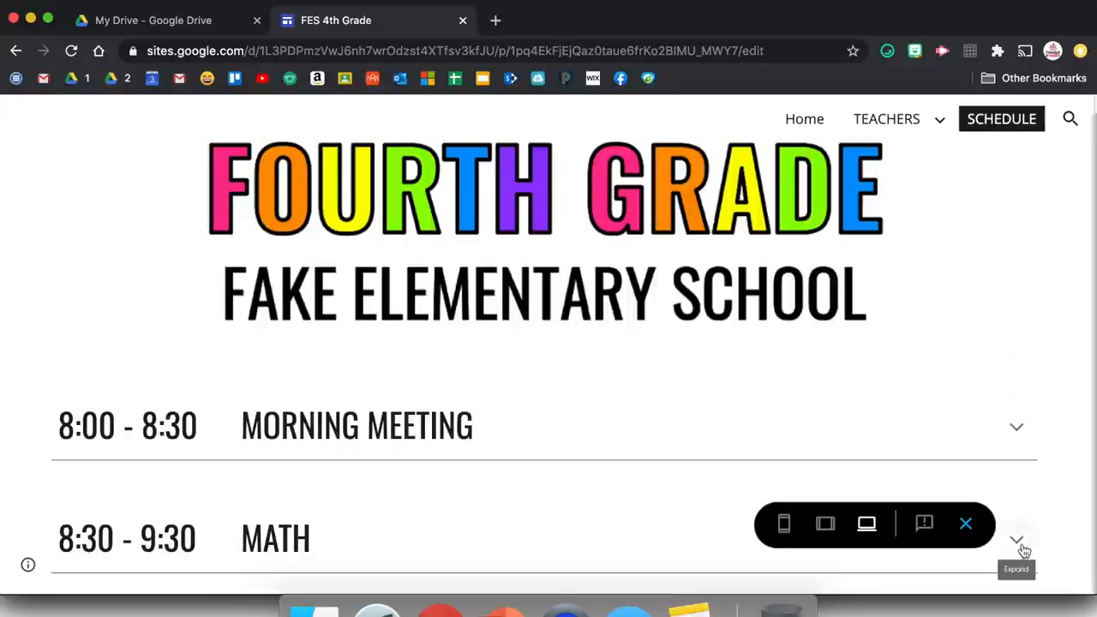
{"action": "scroll", "coordinate": [877, 386], "scroll_direction": "down", "scroll_amount": 1}
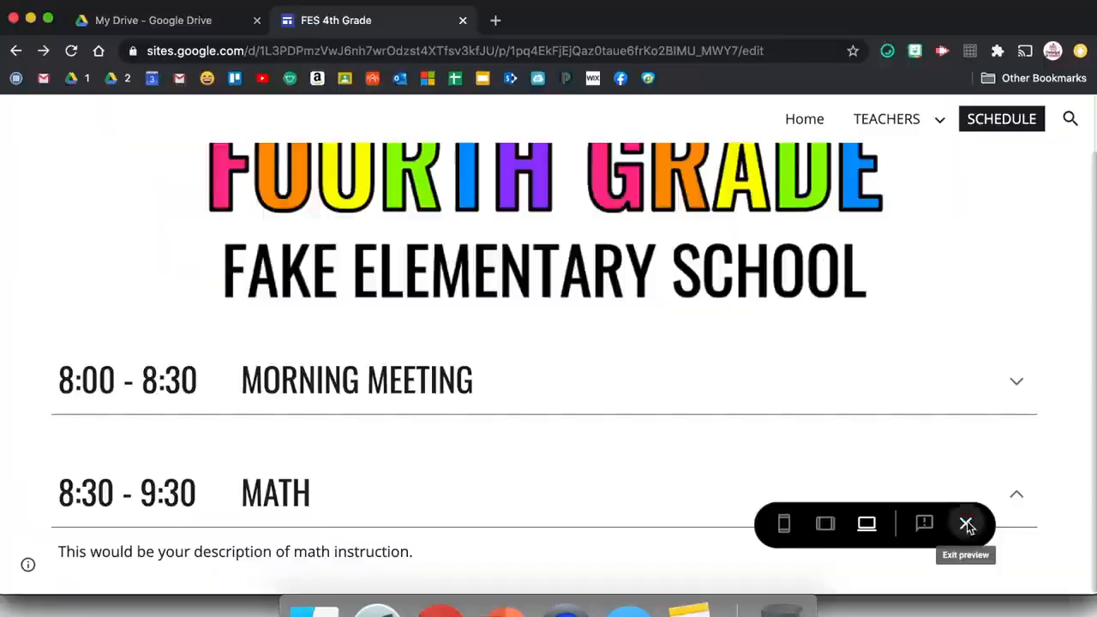
{"action": "left_click", "coordinate": [967, 524]}
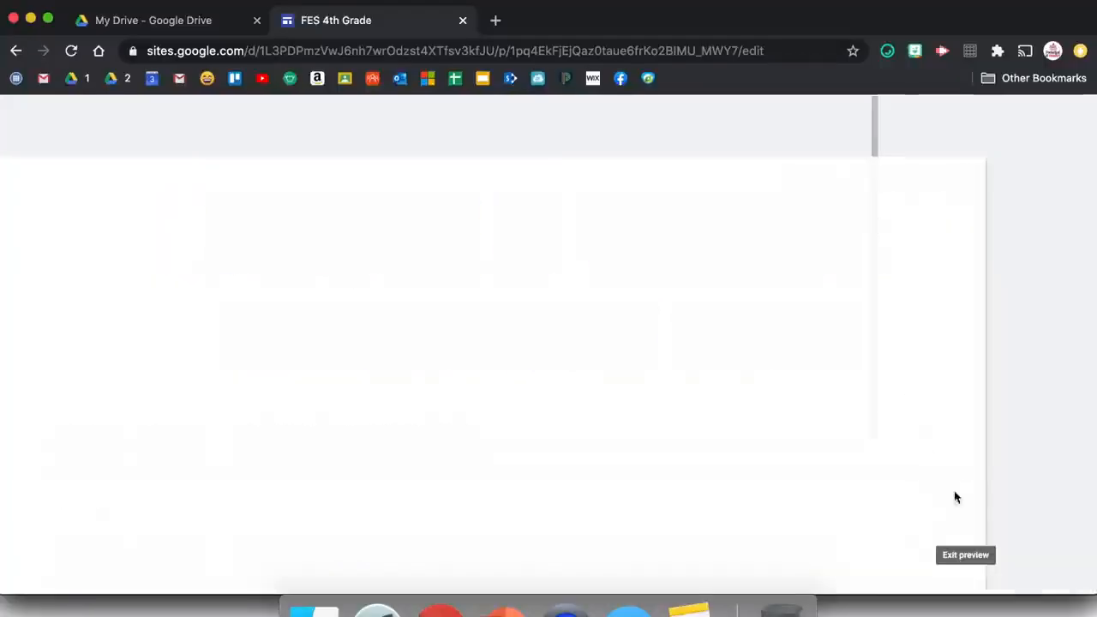
Return to the Home page, check the remaining icon buttons, and create a new page named E-LEARNING.
{"action": "left_click", "coordinate": [568, 183]}
{"action": "scroll", "coordinate": [621, 444], "scroll_direction": "down", "scroll_amount": 3}
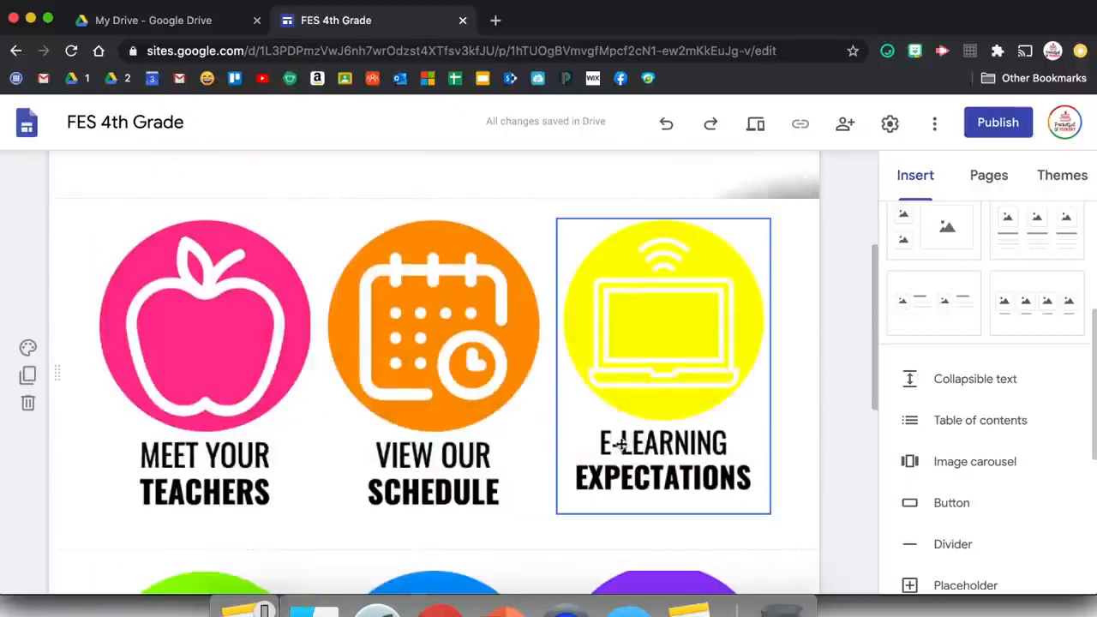
{"action": "scroll", "coordinate": [743, 312], "scroll_direction": "down", "scroll_amount": 3}
{"action": "scroll", "coordinate": [679, 247], "scroll_direction": "down", "scroll_amount": 5}
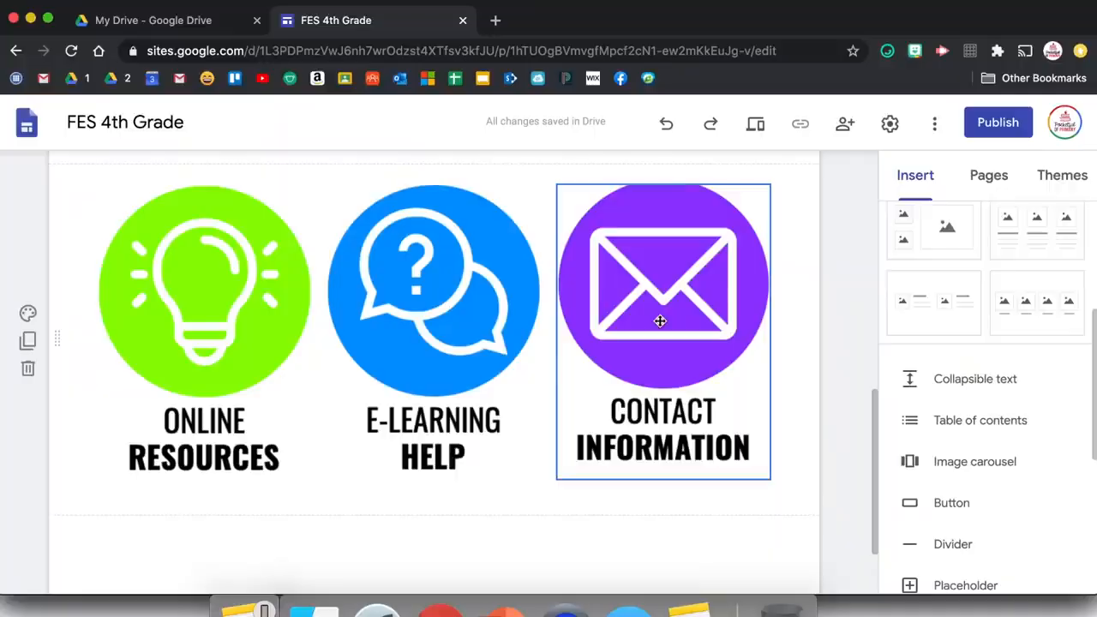
{"action": "scroll", "coordinate": [656, 318], "scroll_direction": "up", "scroll_amount": 5}
{"action": "left_click", "coordinate": [986, 177]}
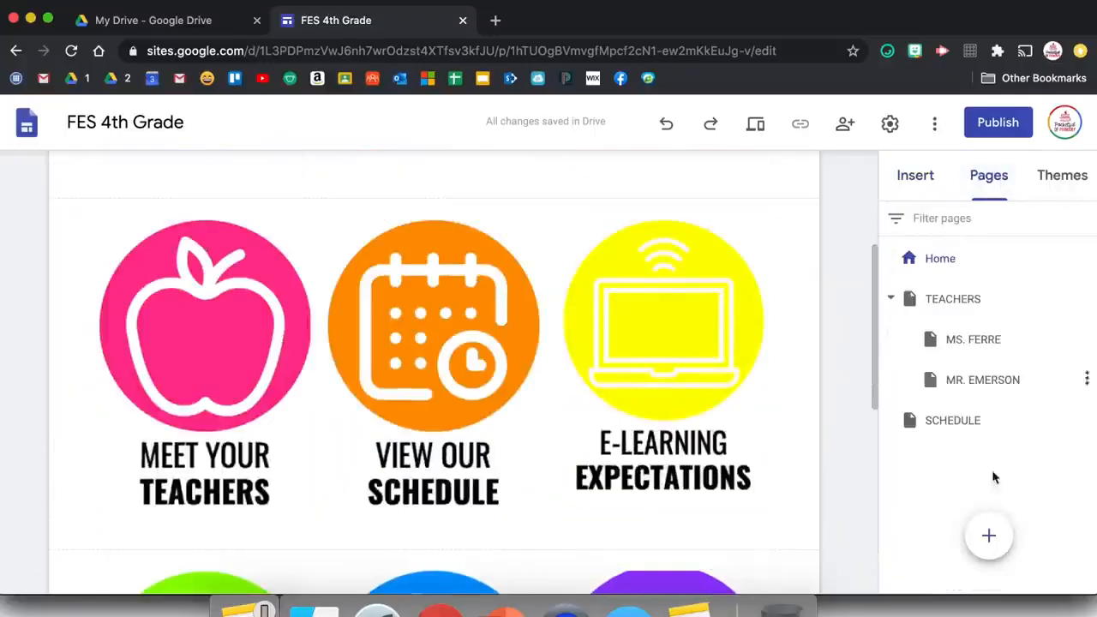
{"action": "left_click", "coordinate": [988, 536]}
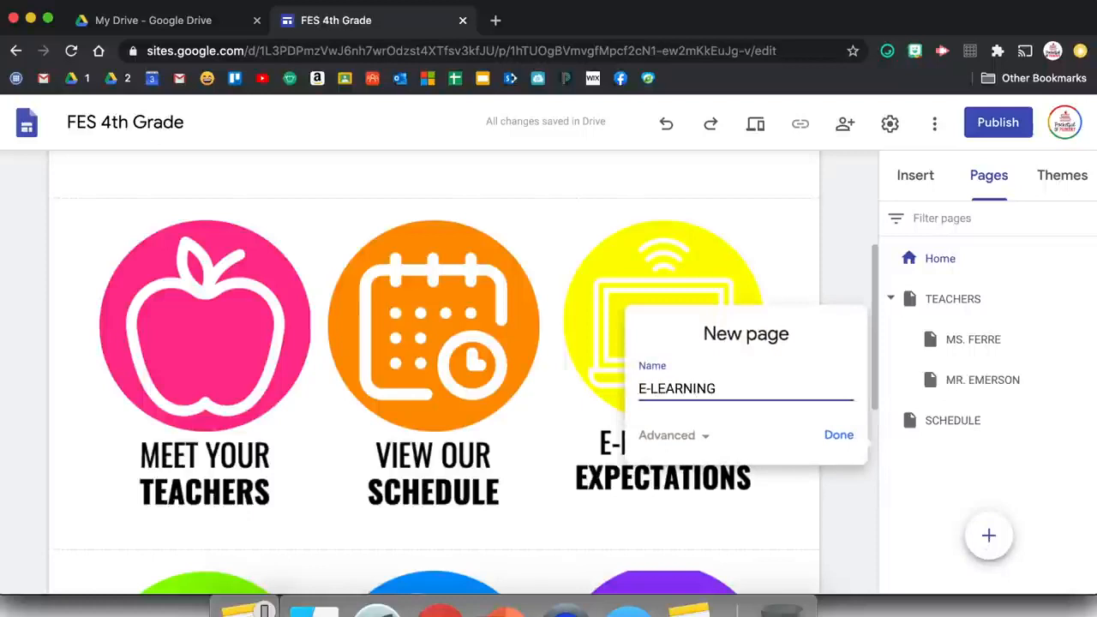
{"action": "left_click", "coordinate": [839, 437]}
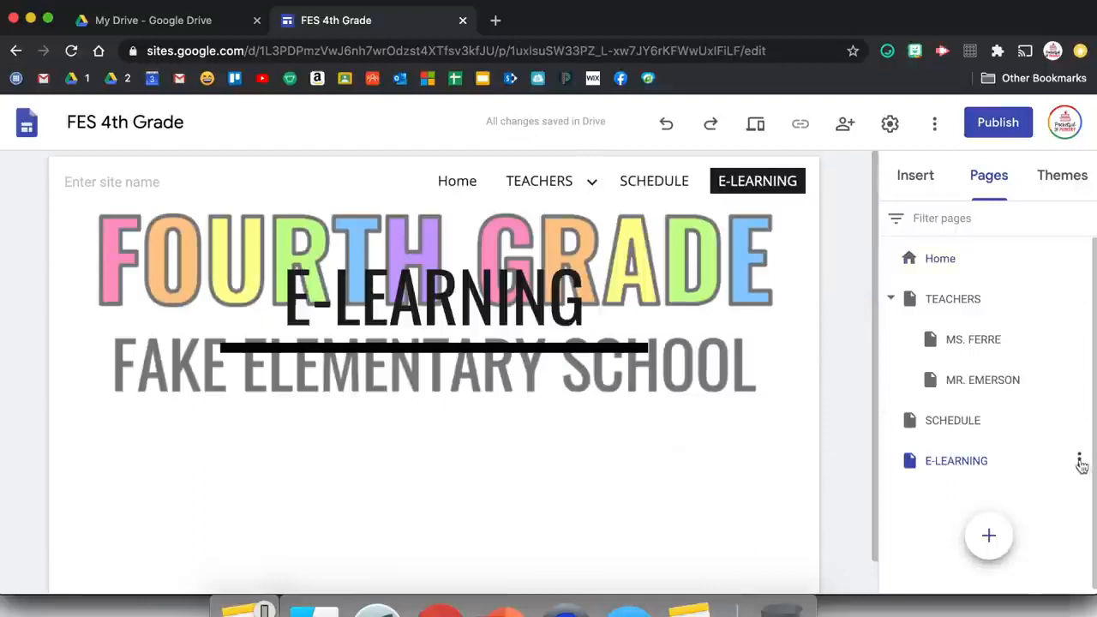
Add subpages named EXPECTATIONS and ONLINE RESOURCES under the E-LEARNING page.
{"action": "left_click", "coordinate": [1079, 462]}
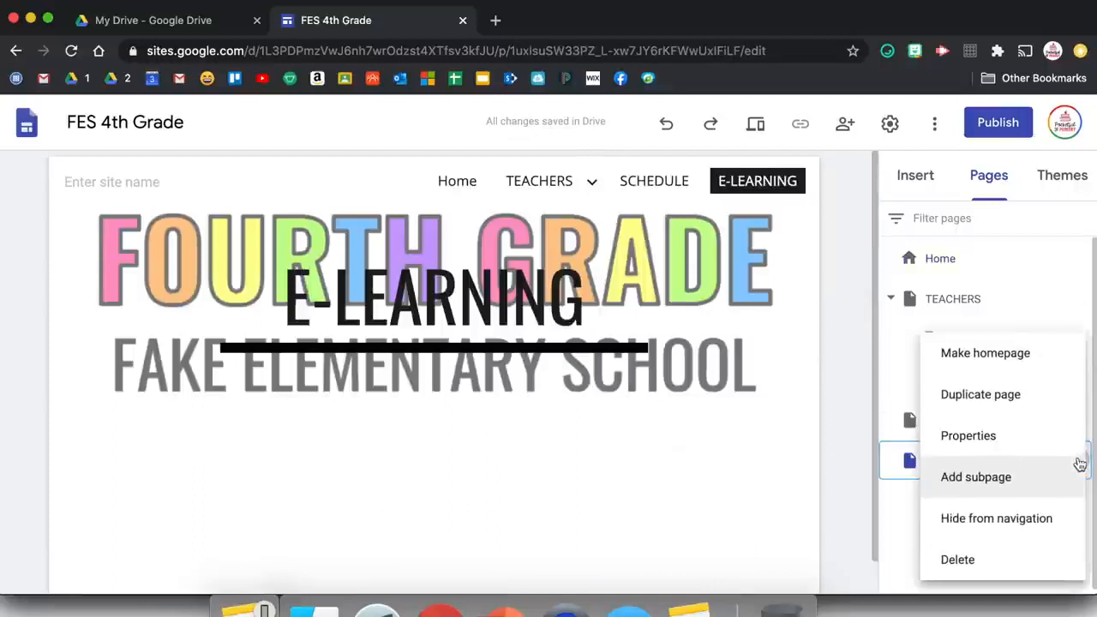
{"action": "left_click", "coordinate": [1042, 477]}
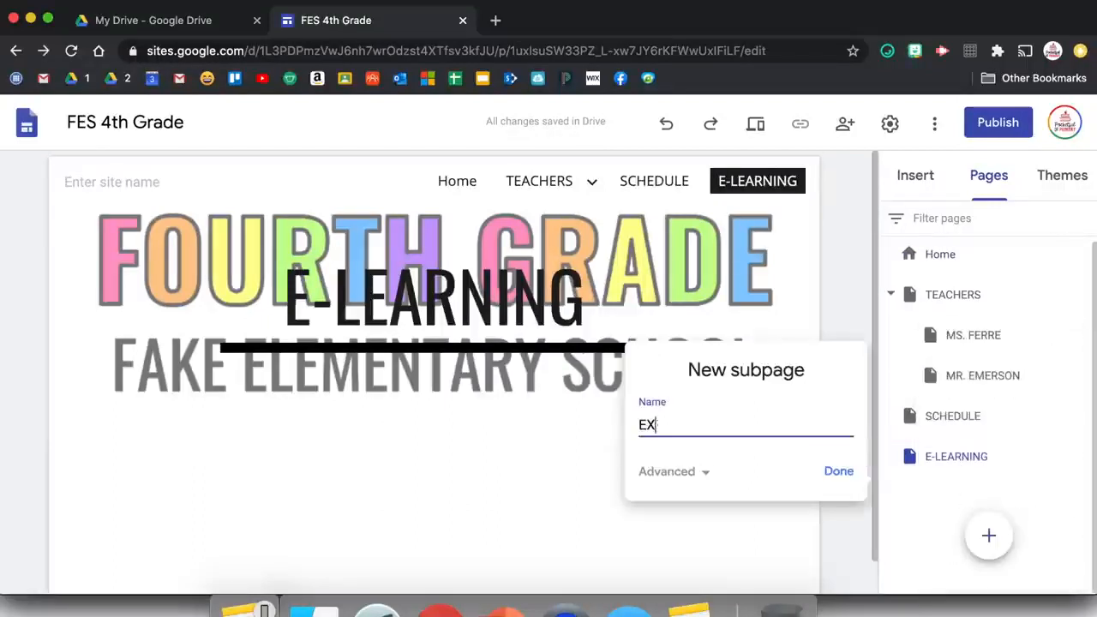
{"action": "left_click", "coordinate": [839, 471]}
{"action": "left_click", "coordinate": [1079, 497]}
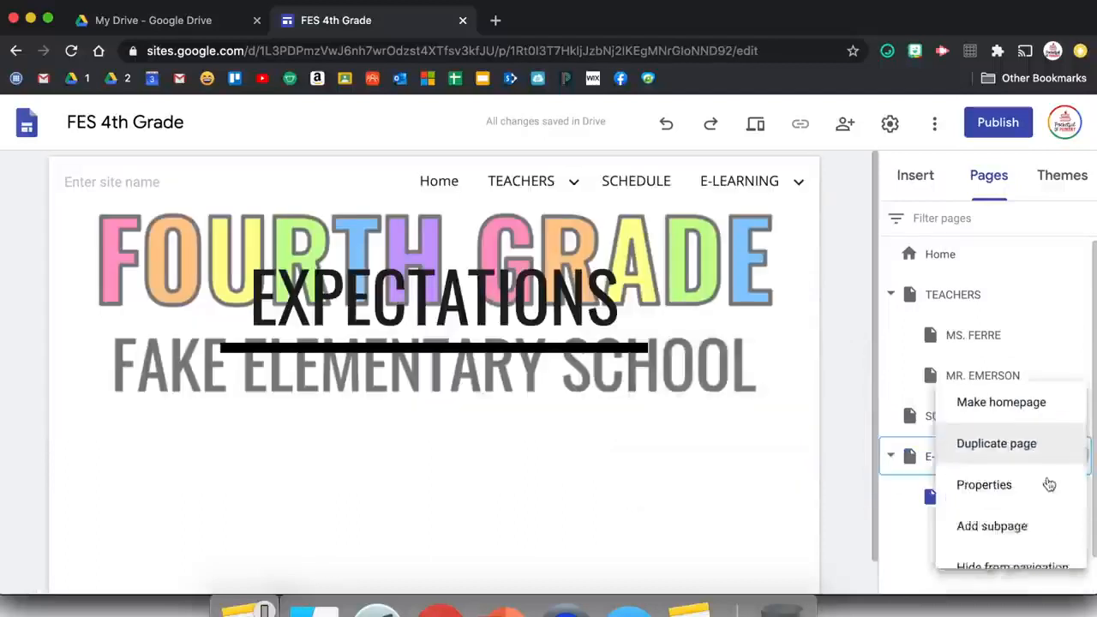
{"action": "left_click", "coordinate": [985, 477]}
{"action": "type", "text": "ONLINE RESOURCES"}
{"action": "left_click", "coordinate": [838, 471]}
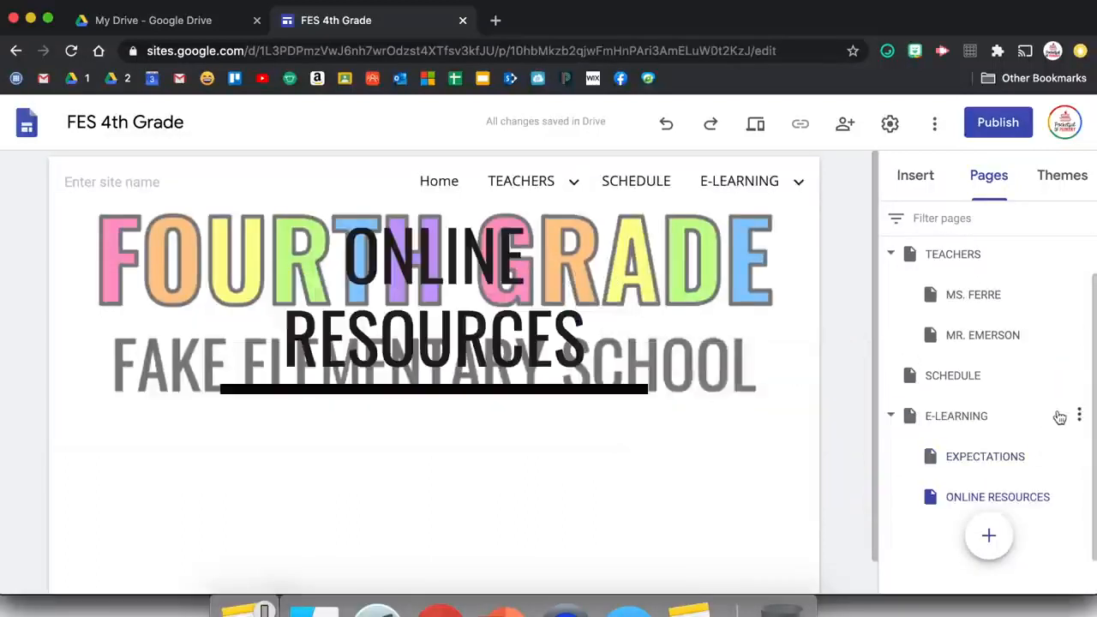
Add a subpage named HELP under the E-LEARNING page.
{"action": "left_click", "coordinate": [1079, 415]}
{"action": "left_click", "coordinate": [978, 529]}
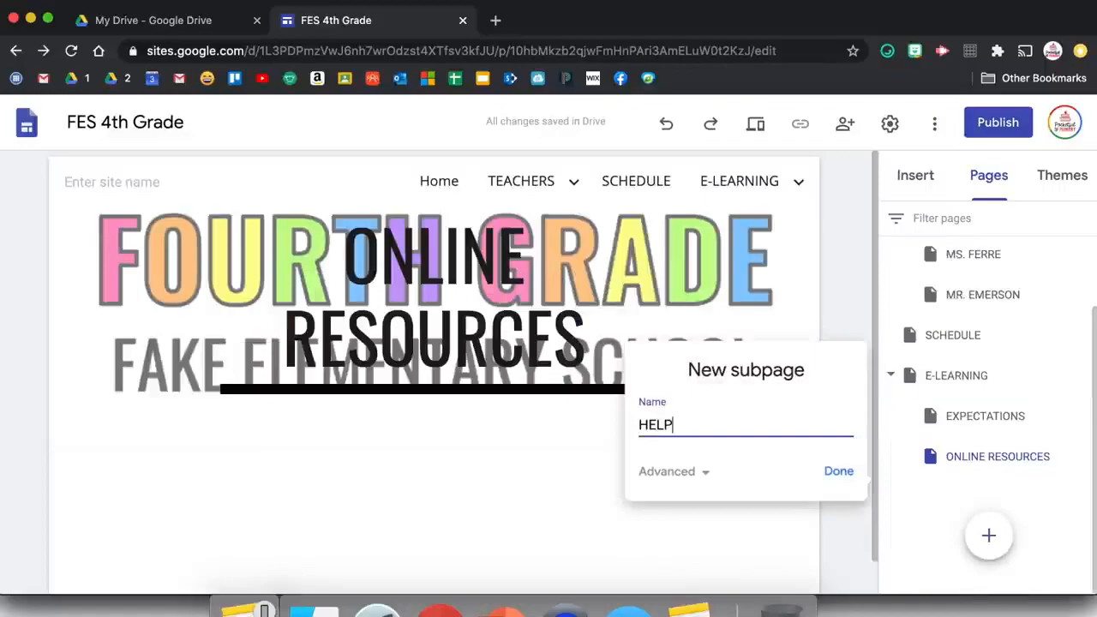
{"action": "left_click", "coordinate": [838, 468]}
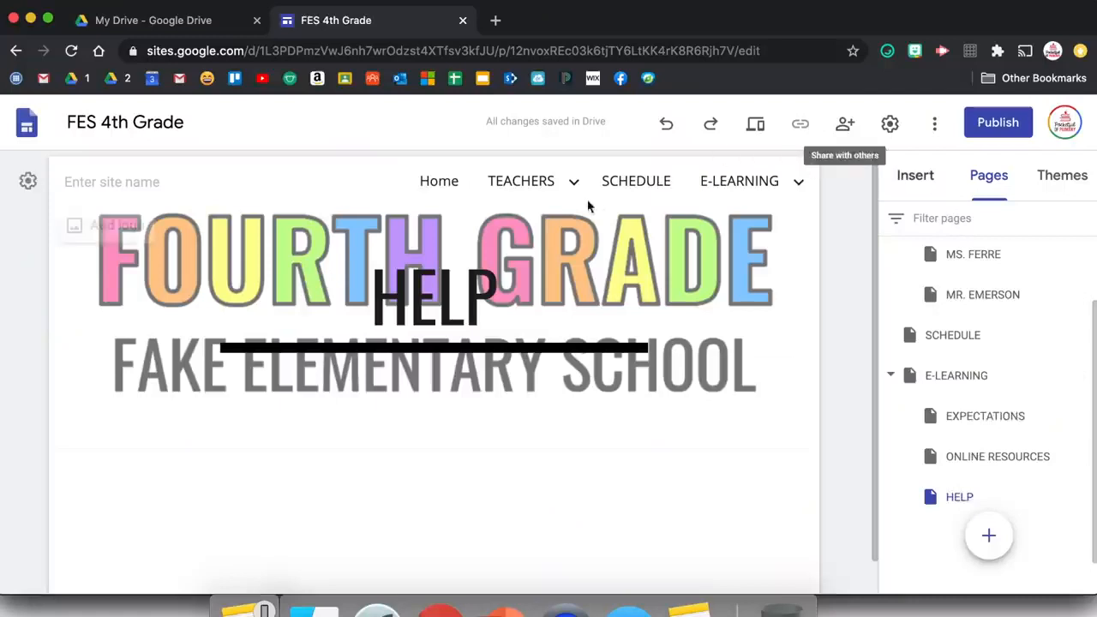
Link the yellow E-LEARNING EXPECTATIONS icon on the Home page to the EXPECTATIONS page.
{"action": "left_click", "coordinate": [437, 180]}
{"action": "scroll", "coordinate": [816, 410], "scroll_direction": "down", "scroll_amount": 3}
{"action": "left_click", "coordinate": [654, 431]}
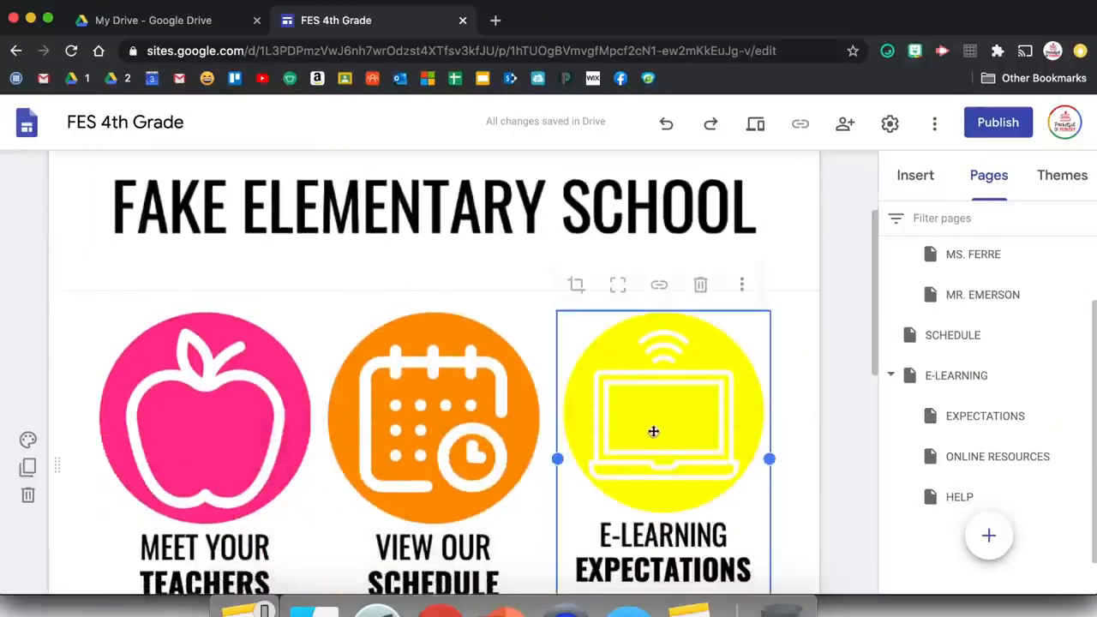
{"action": "left_click", "coordinate": [662, 284]}
{"action": "scroll", "coordinate": [738, 420], "scroll_direction": "down", "scroll_amount": 2}
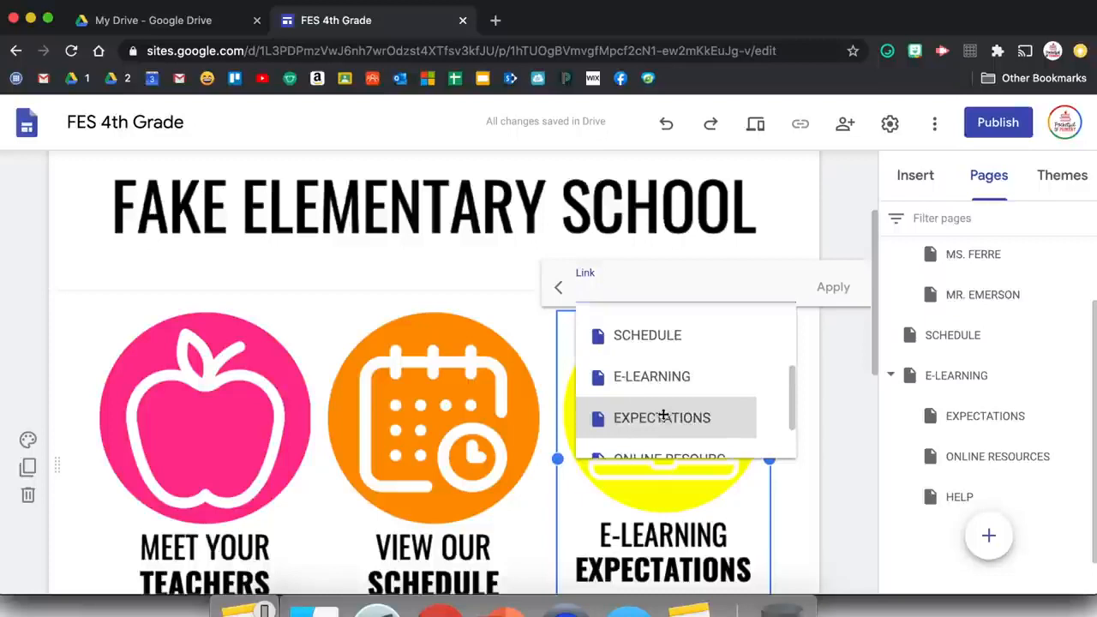
{"action": "left_click", "coordinate": [662, 418]}
Link the green ONLINE RESOURCES icon on the Home page to the ONLINE RESOURCES page.
{"action": "scroll", "coordinate": [664, 415], "scroll_direction": "down", "scroll_amount": 5}
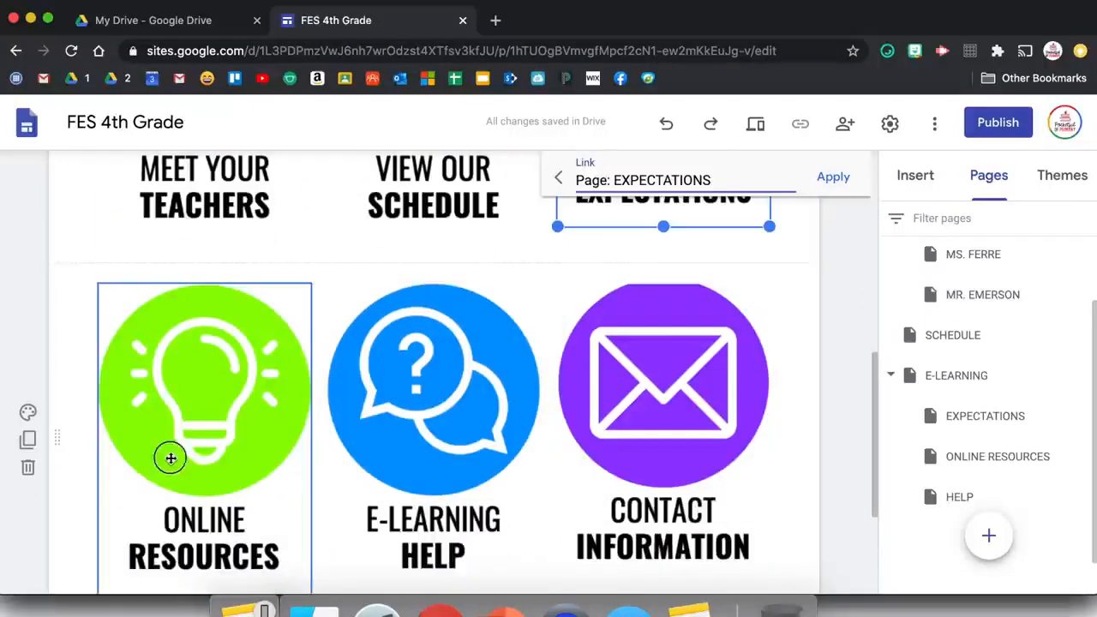
{"action": "left_click", "coordinate": [266, 366]}
{"action": "left_click", "coordinate": [210, 264]}
{"action": "scroll", "coordinate": [238, 367], "scroll_direction": "down", "scroll_amount": 4}
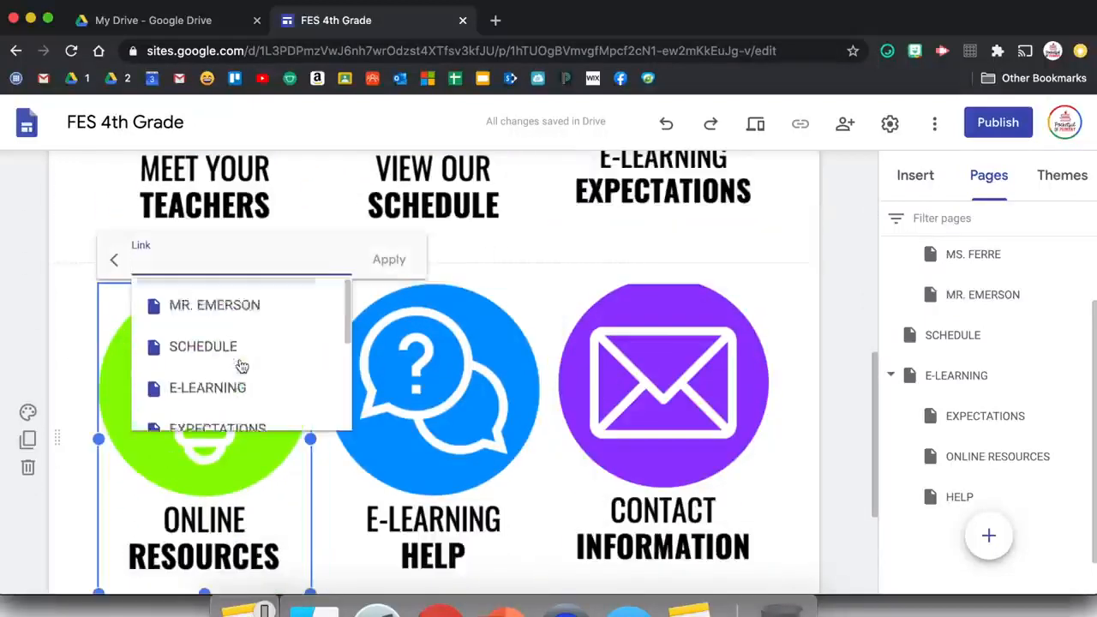
{"action": "left_click", "coordinate": [232, 385]}
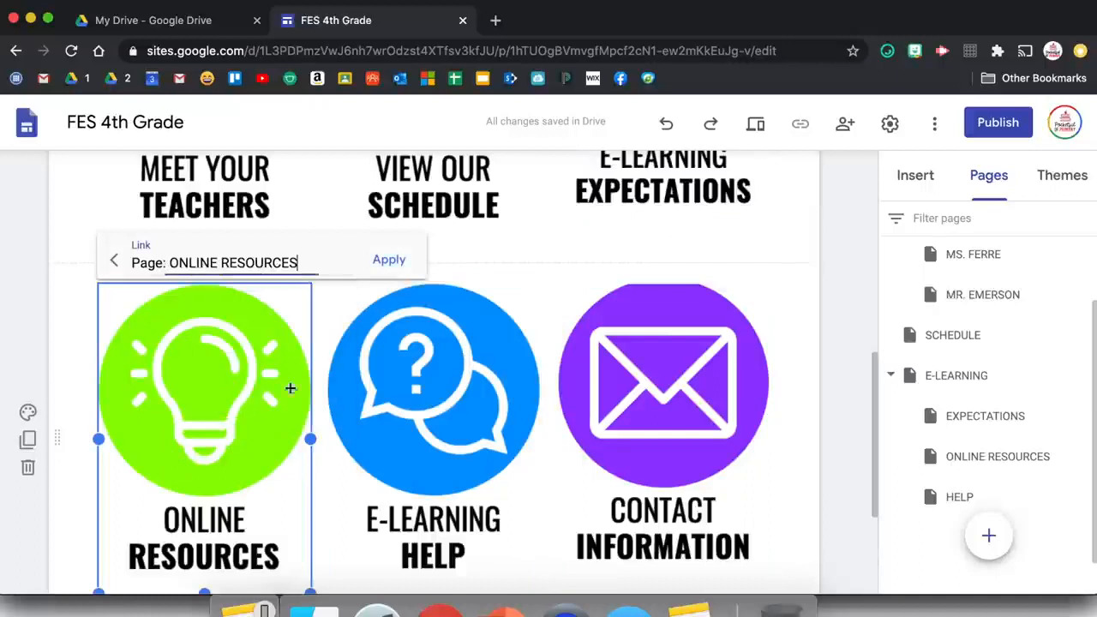
Link the blue E-LEARNING HELP icon on the Home page to the HELP page.
{"action": "left_click", "coordinate": [452, 411]}
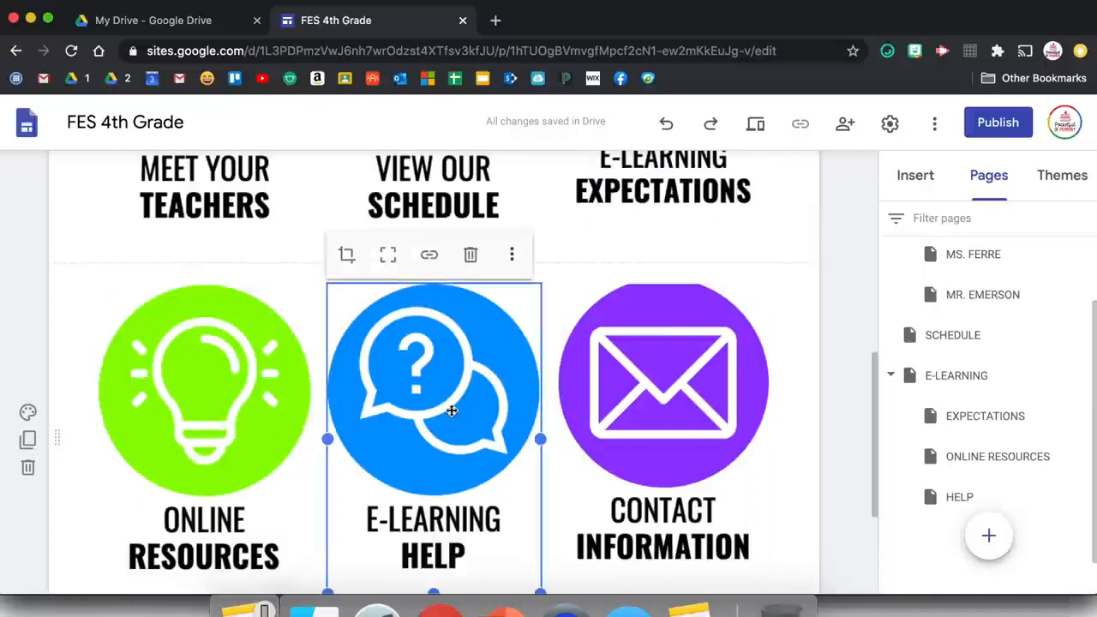
{"action": "left_click", "coordinate": [429, 259]}
{"action": "scroll", "coordinate": [458, 367], "scroll_direction": "down", "scroll_amount": 4}
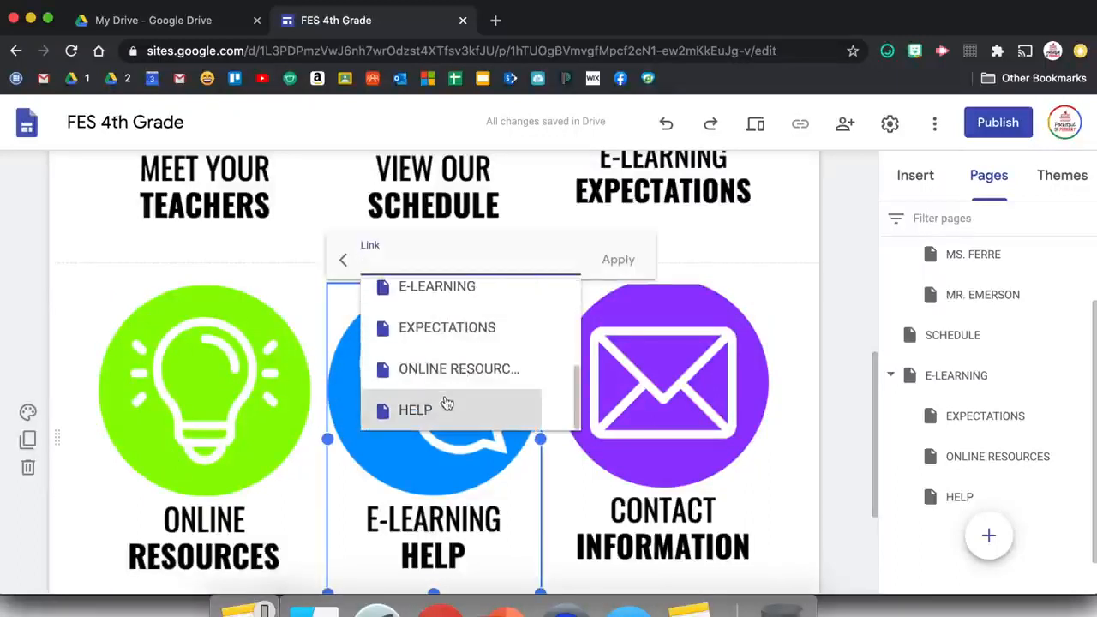
{"action": "left_click", "coordinate": [446, 403]}
{"action": "left_click", "coordinate": [631, 269]}
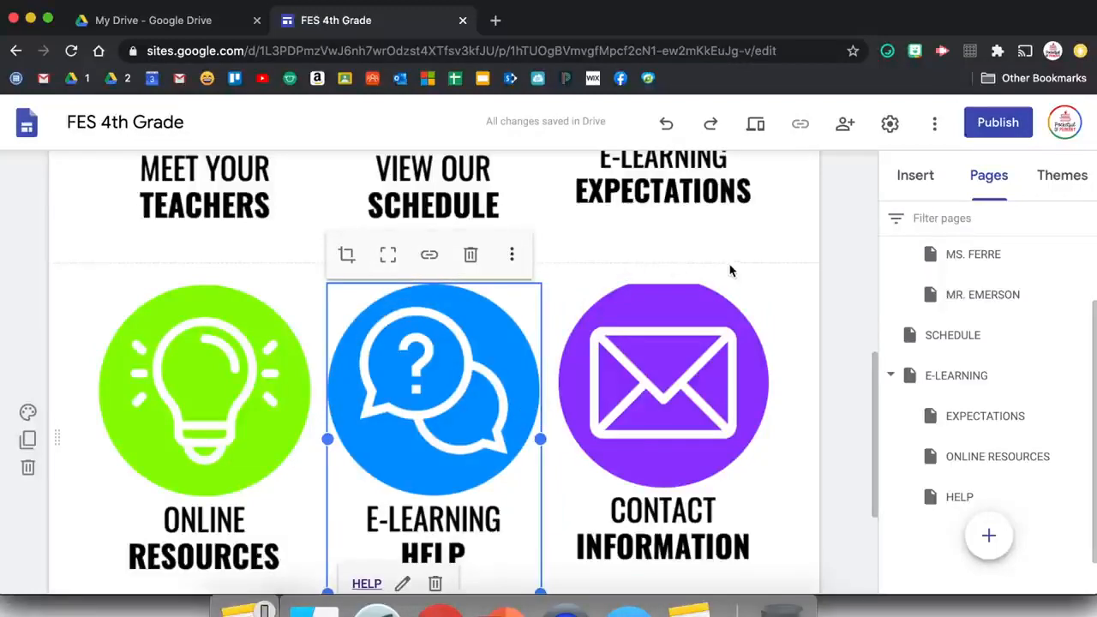
Open the ONLINE RESOURCES page under E-LEARNING and delete the title text from its header.
{"action": "scroll", "coordinate": [730, 271], "scroll_direction": "up", "scroll_amount": 5}
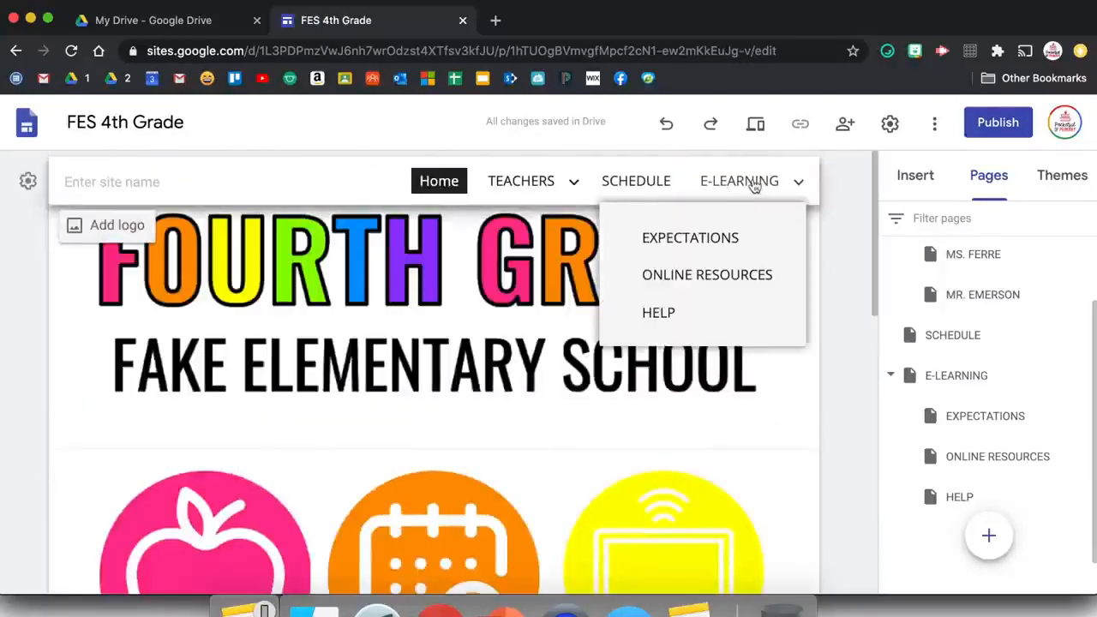
{"action": "left_click", "coordinate": [755, 183]}
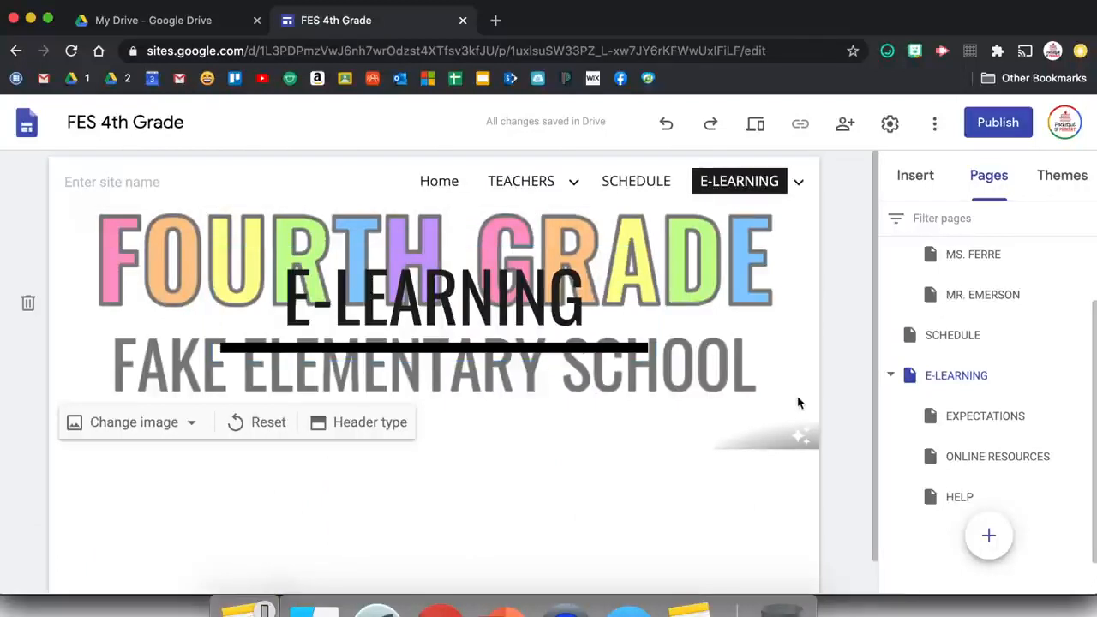
{"action": "left_click", "coordinate": [991, 458]}
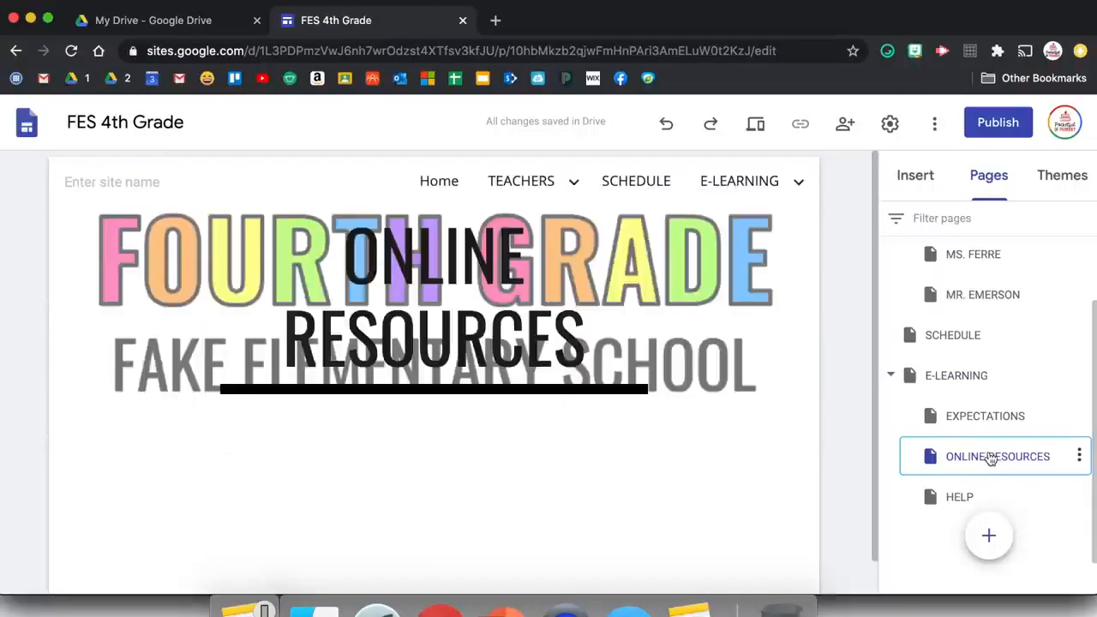
{"action": "left_click", "coordinate": [511, 318]}
{"action": "left_click", "coordinate": [601, 180]}
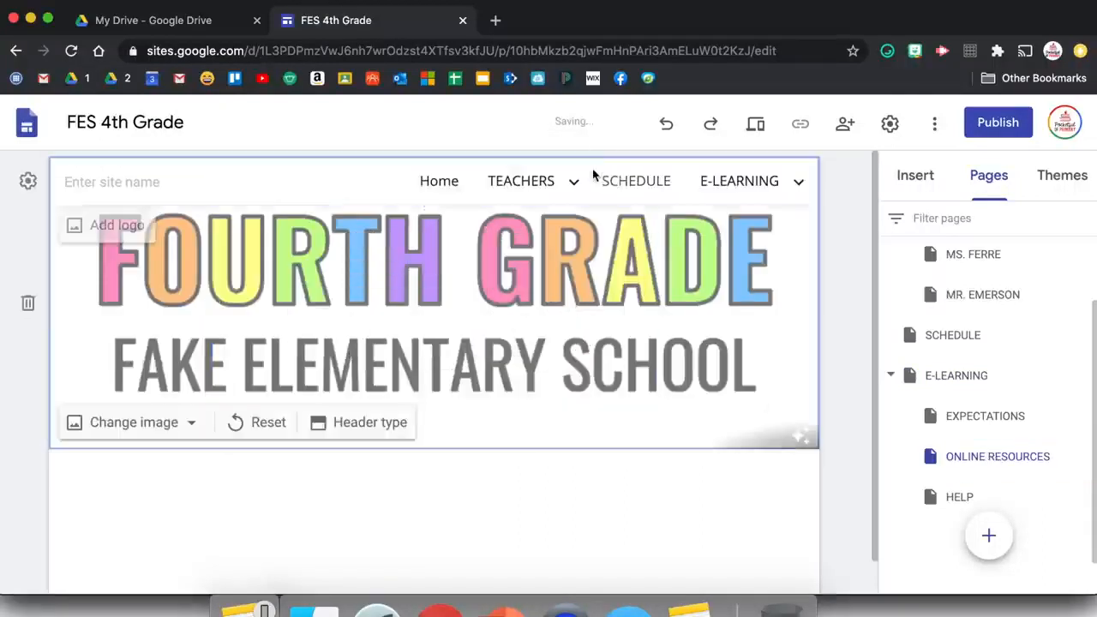
Search YouTube for GOOGLE CLASSROOM FOR BEGINNERS and embed the Getting Started with Google Classroom tutorial video on the page.
{"action": "left_click", "coordinate": [915, 176]}
{"action": "scroll", "coordinate": [1015, 415], "scroll_direction": "down", "scroll_amount": 5}
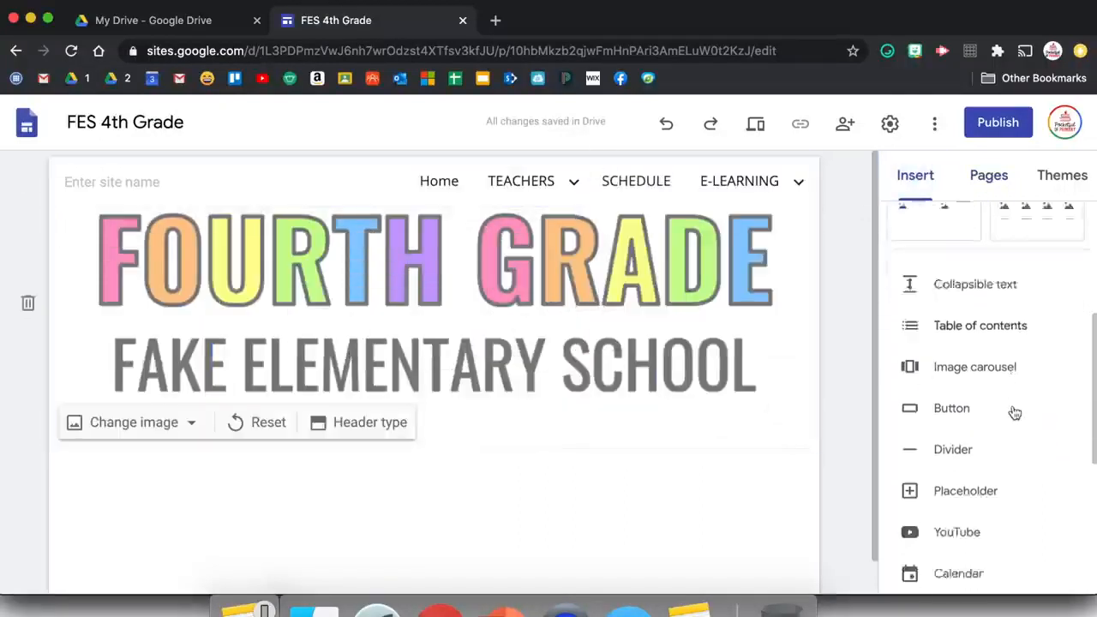
{"action": "scroll", "coordinate": [1016, 410], "scroll_direction": "down", "scroll_amount": 2}
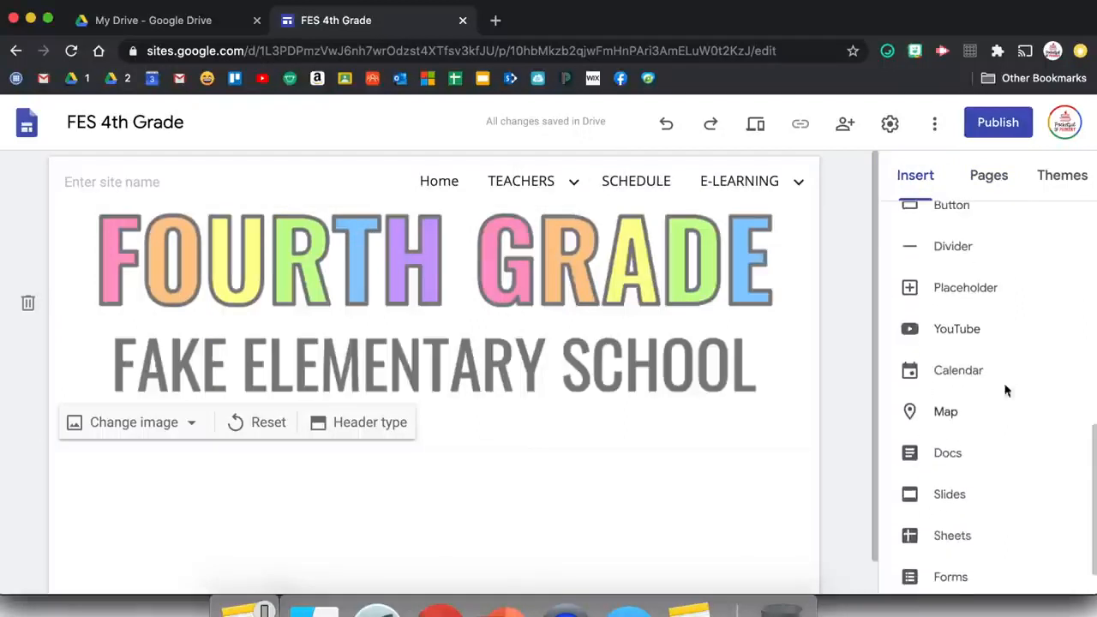
{"action": "left_click", "coordinate": [953, 331]}
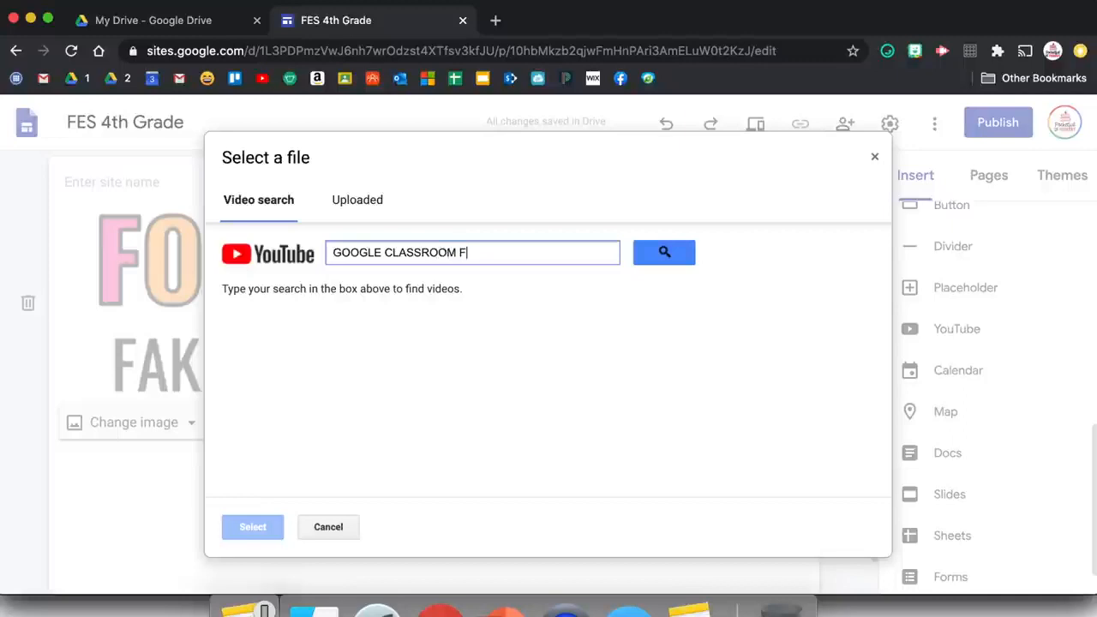
{"action": "type", "text": "GOOGLE CLASSROOM FOR BEGINNERS"}
{"action": "key", "text": "Return"}
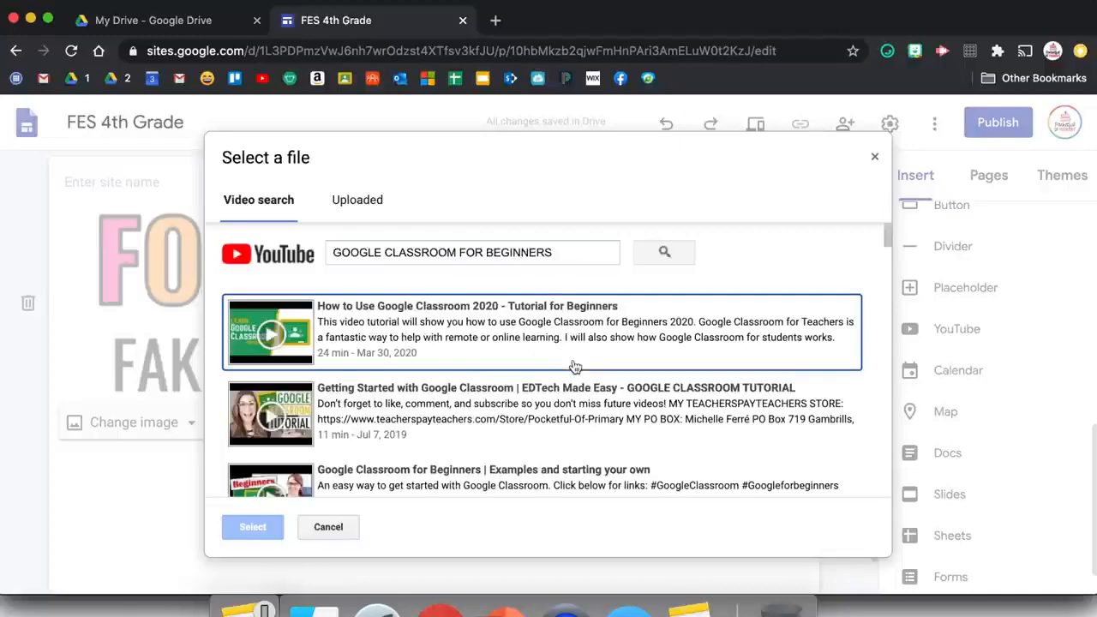
{"action": "left_click", "coordinate": [515, 415]}
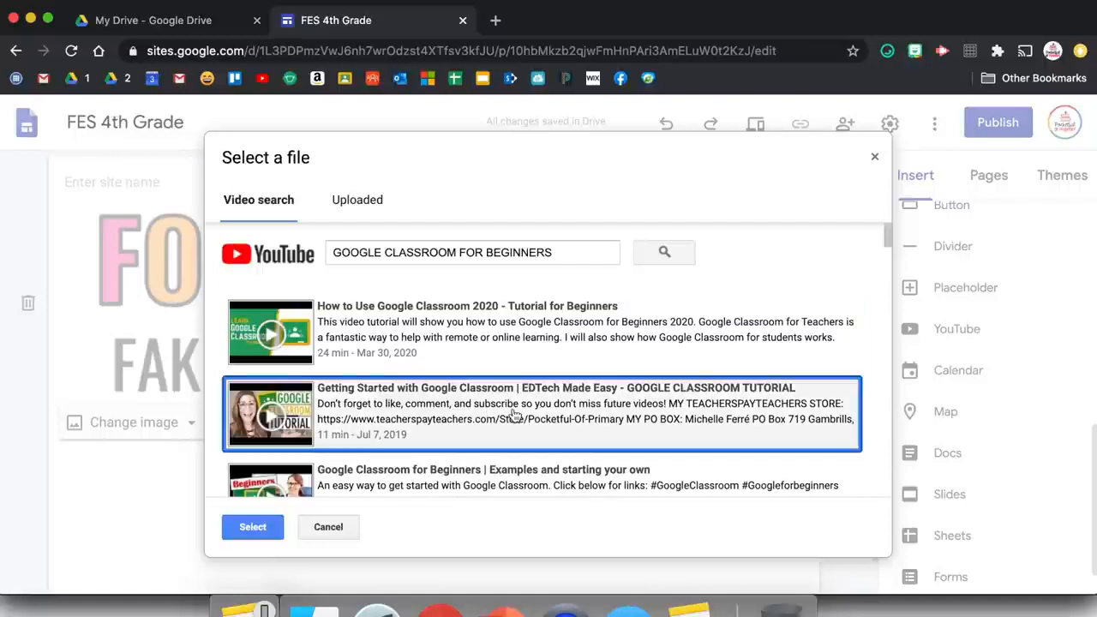
{"action": "left_click", "coordinate": [250, 529]}
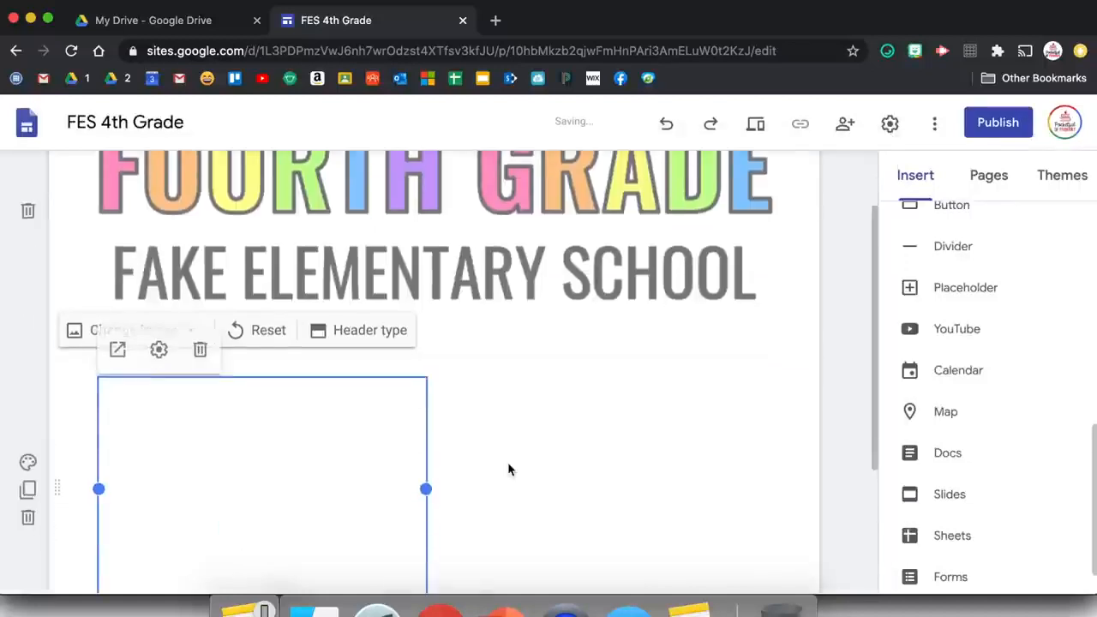
{"action": "scroll", "coordinate": [329, 316], "scroll_direction": "up", "scroll_amount": 2}
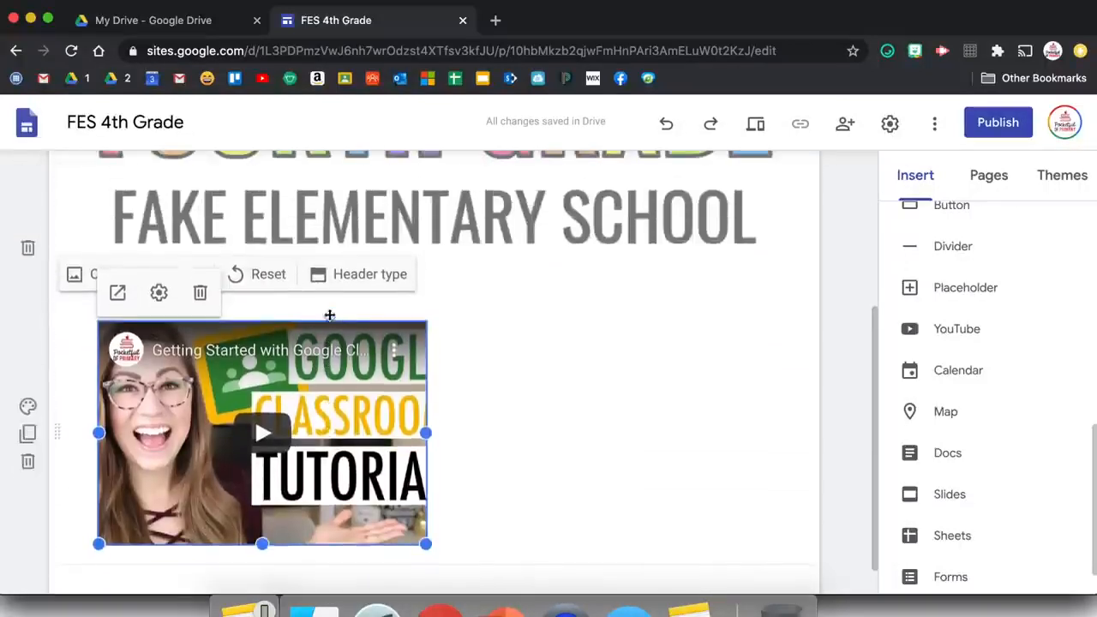
{"action": "scroll", "coordinate": [330, 320], "scroll_direction": "up", "scroll_amount": 1}
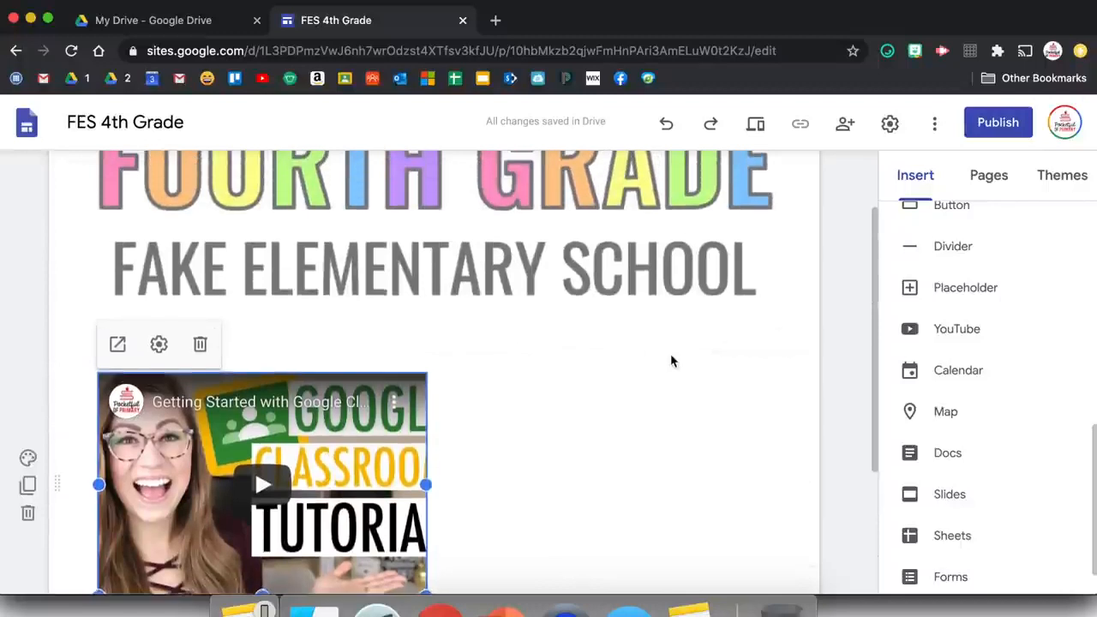
Embed the Blank Quiz form from Google Forms below the tutorial video.
{"action": "scroll", "coordinate": [672, 361], "scroll_direction": "down", "scroll_amount": 3}
{"action": "scroll", "coordinate": [968, 448], "scroll_direction": "down", "scroll_amount": 1}
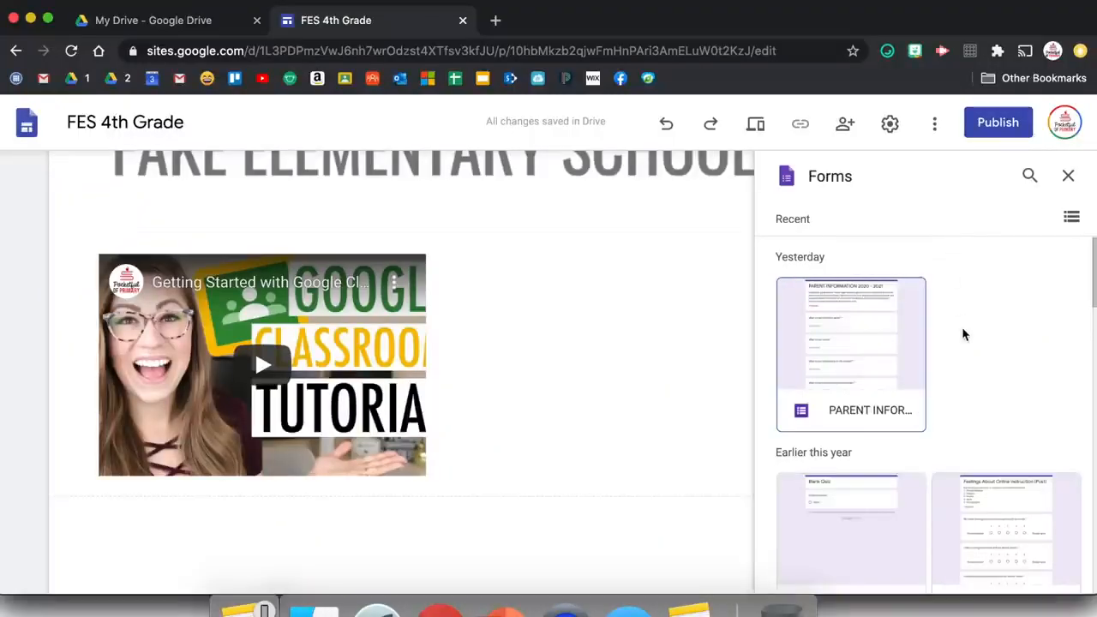
{"action": "scroll", "coordinate": [963, 335], "scroll_direction": "down", "scroll_amount": 2}
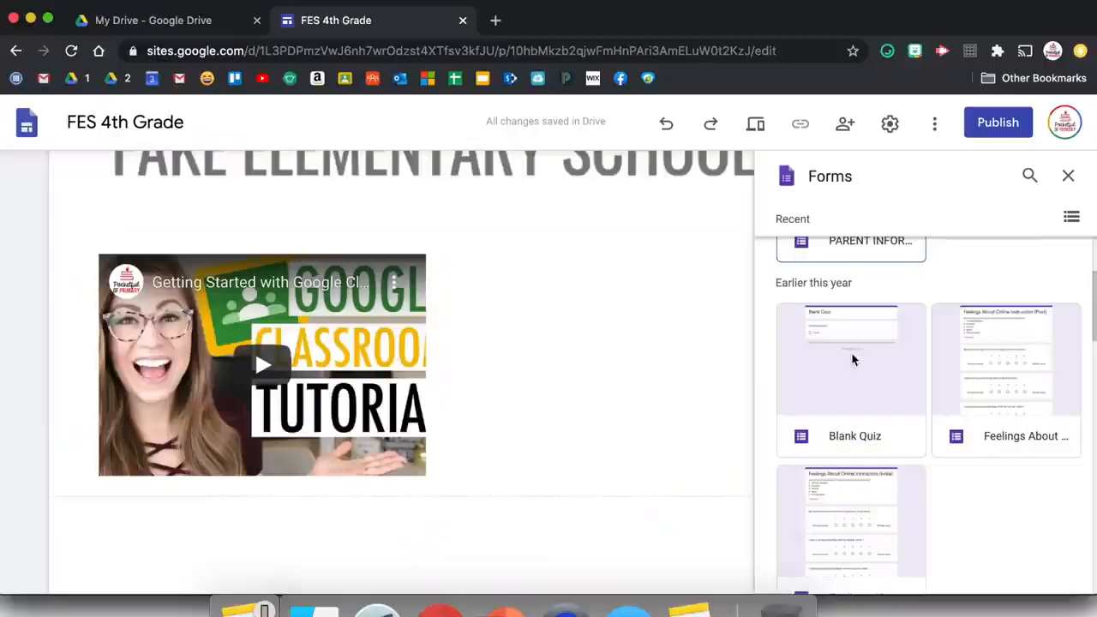
{"action": "left_click", "coordinate": [853, 360]}
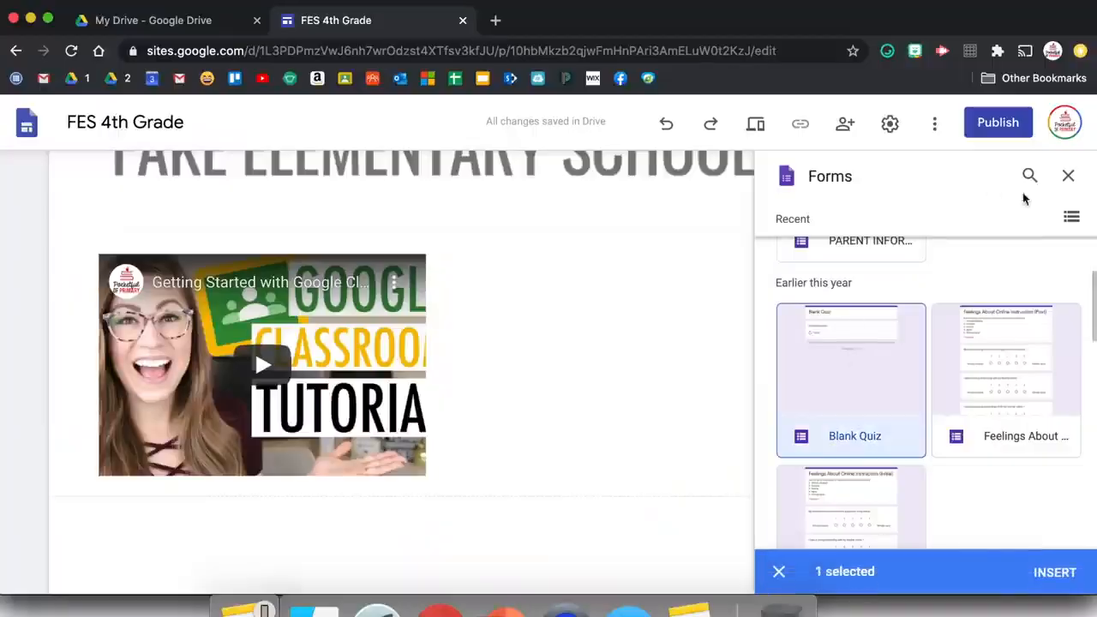
{"action": "left_click", "coordinate": [1053, 572]}
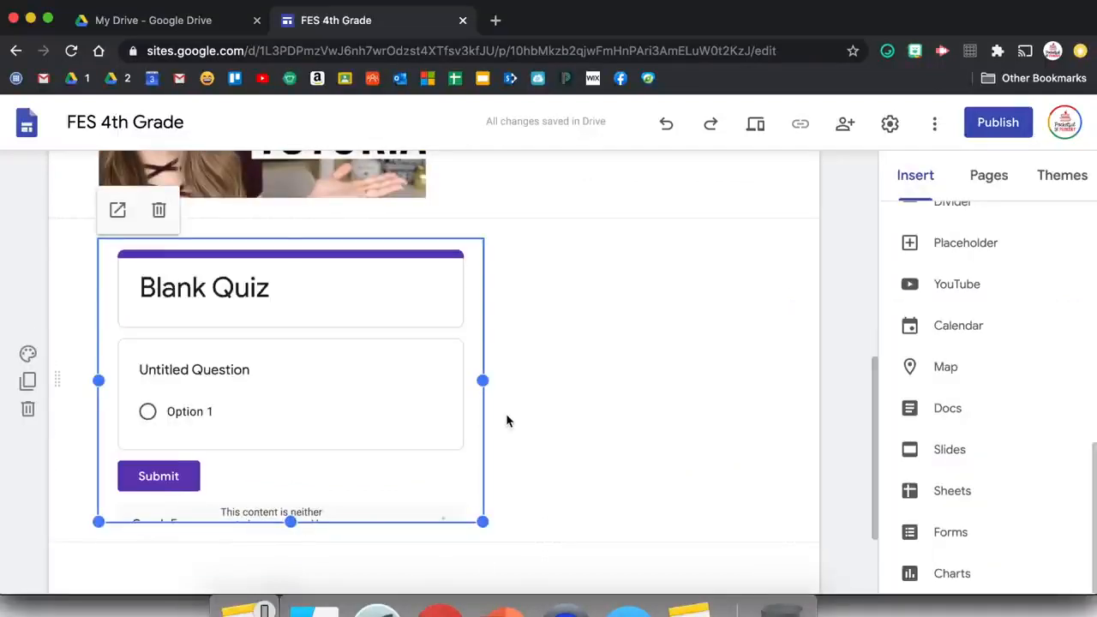
Make the embedded Blank Quiz frame taller so the form fits without being cut off.
{"action": "scroll", "coordinate": [331, 289], "scroll_direction": "up", "scroll_amount": 1}
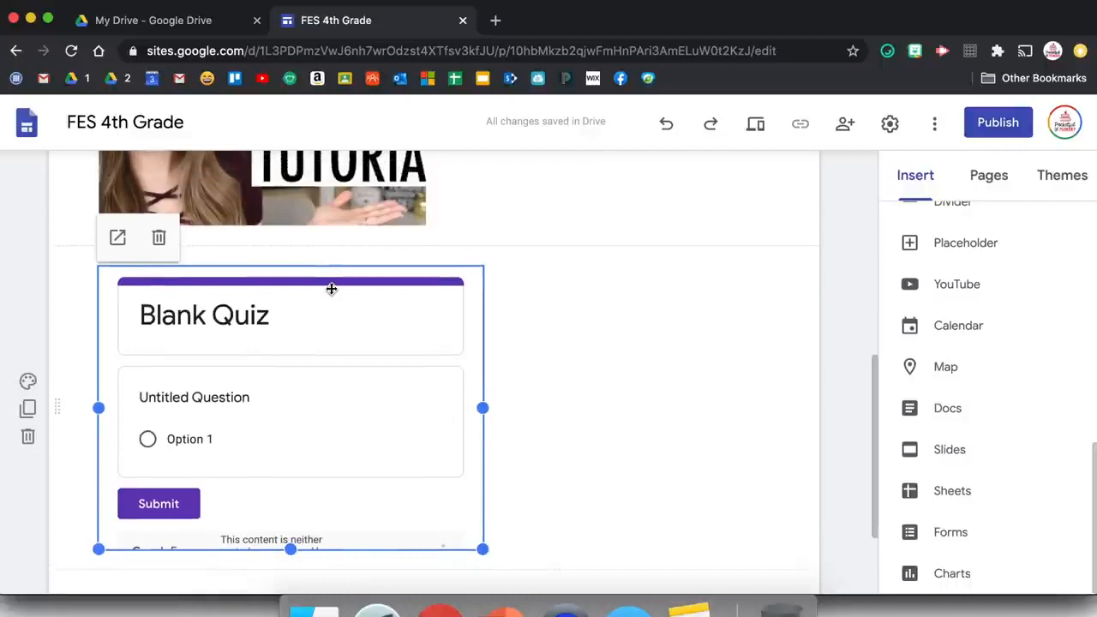
{"action": "scroll", "coordinate": [331, 289], "scroll_direction": "down", "scroll_amount": 2}
{"action": "left_click_drag", "start_coordinate": [291, 518], "coordinate": [291, 534]}
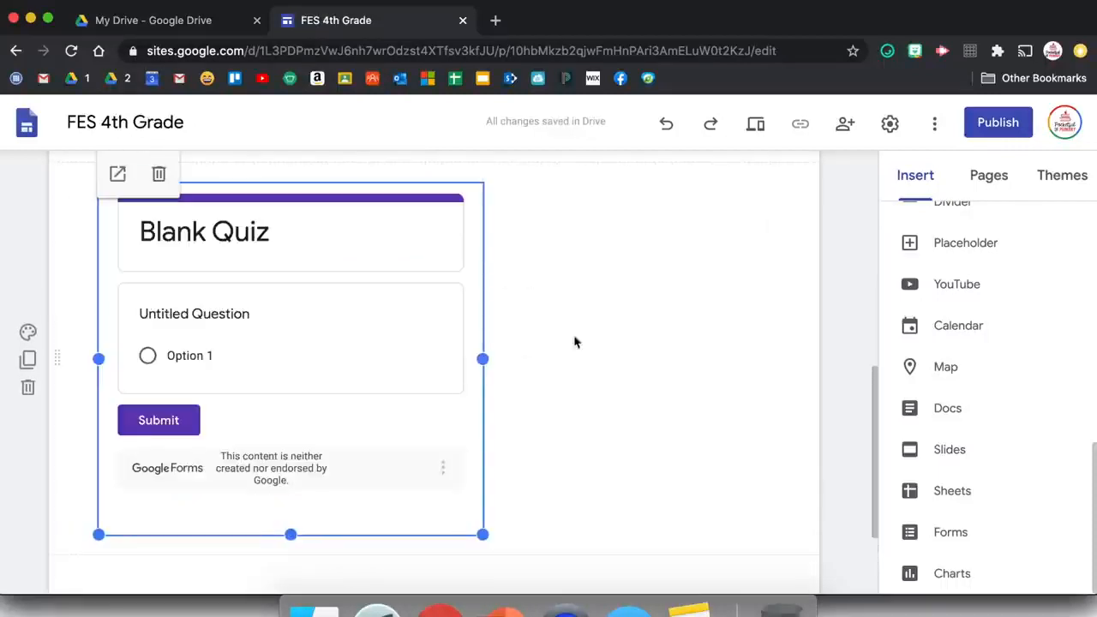
Embed the 035 Outline document from Google Docs directly below the page header.
{"action": "scroll", "coordinate": [649, 341], "scroll_direction": "up", "scroll_amount": 4}
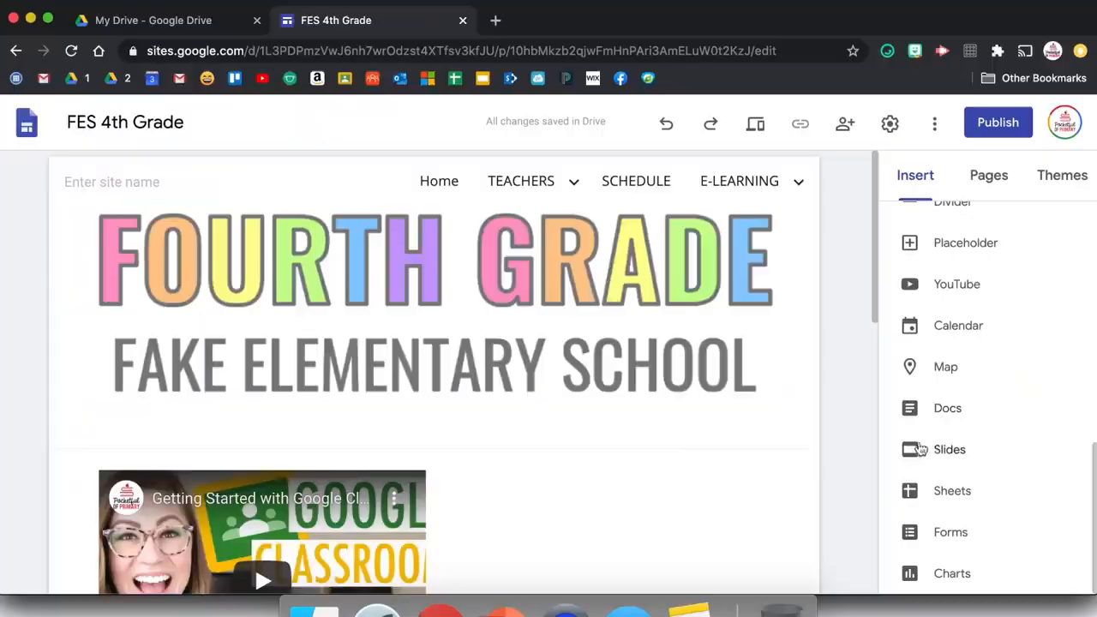
{"action": "left_click", "coordinate": [947, 409]}
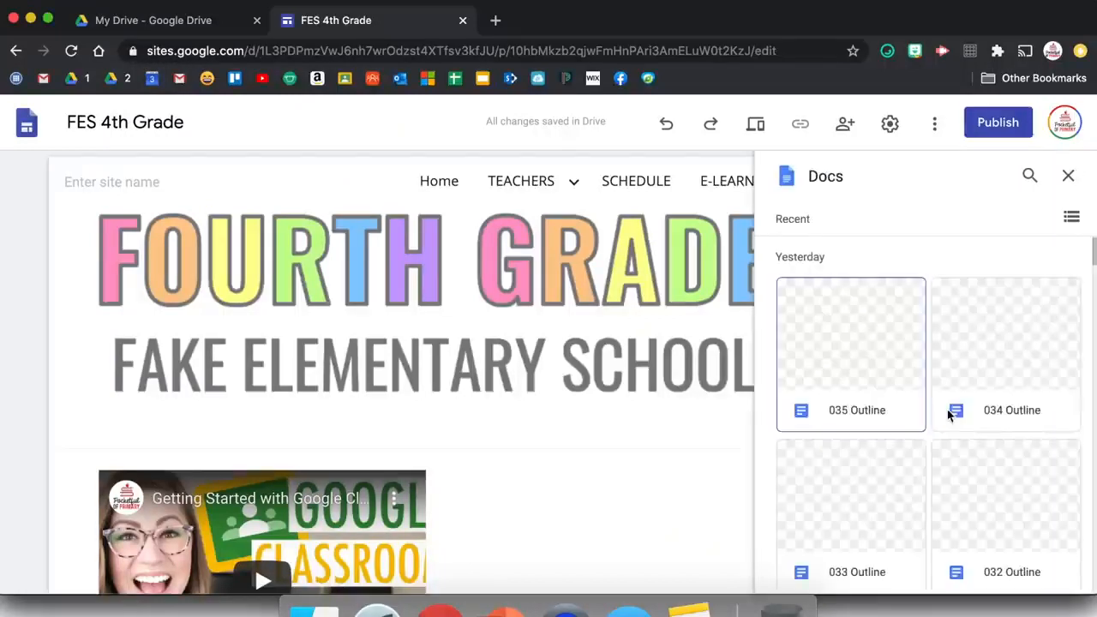
{"action": "scroll", "coordinate": [948, 413], "scroll_direction": "down", "scroll_amount": 15}
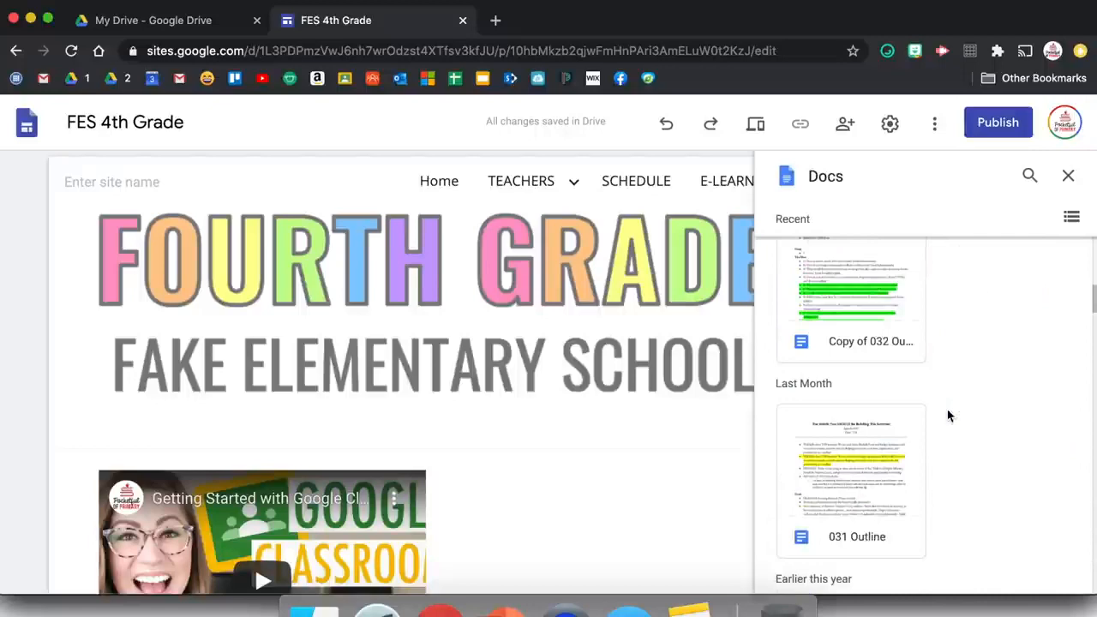
{"action": "scroll", "coordinate": [947, 416], "scroll_direction": "down", "scroll_amount": 10}
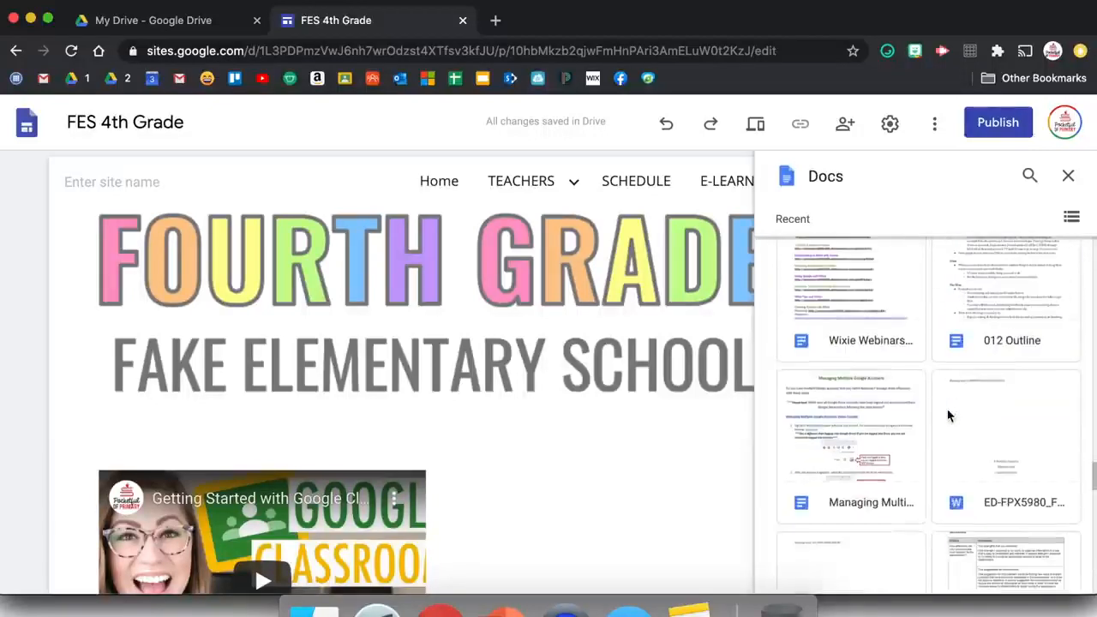
{"action": "scroll", "coordinate": [948, 416], "scroll_direction": "down", "scroll_amount": 2}
{"action": "scroll", "coordinate": [950, 413], "scroll_direction": "up", "scroll_amount": 20}
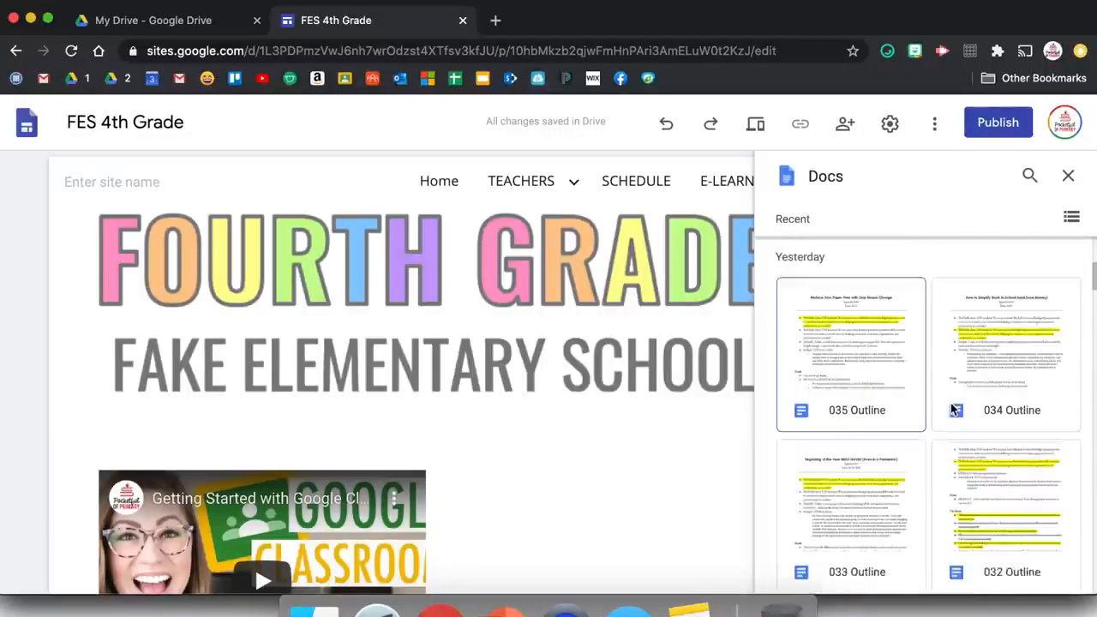
{"action": "double_click", "coordinate": [841, 387]}
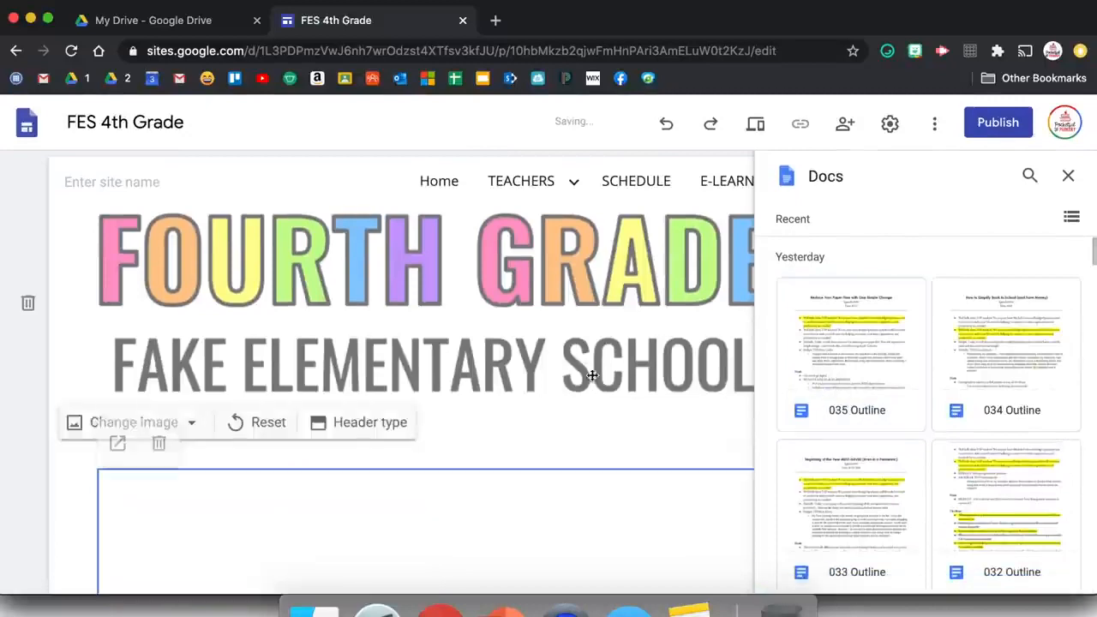
{"action": "left_click", "coordinate": [1068, 175]}
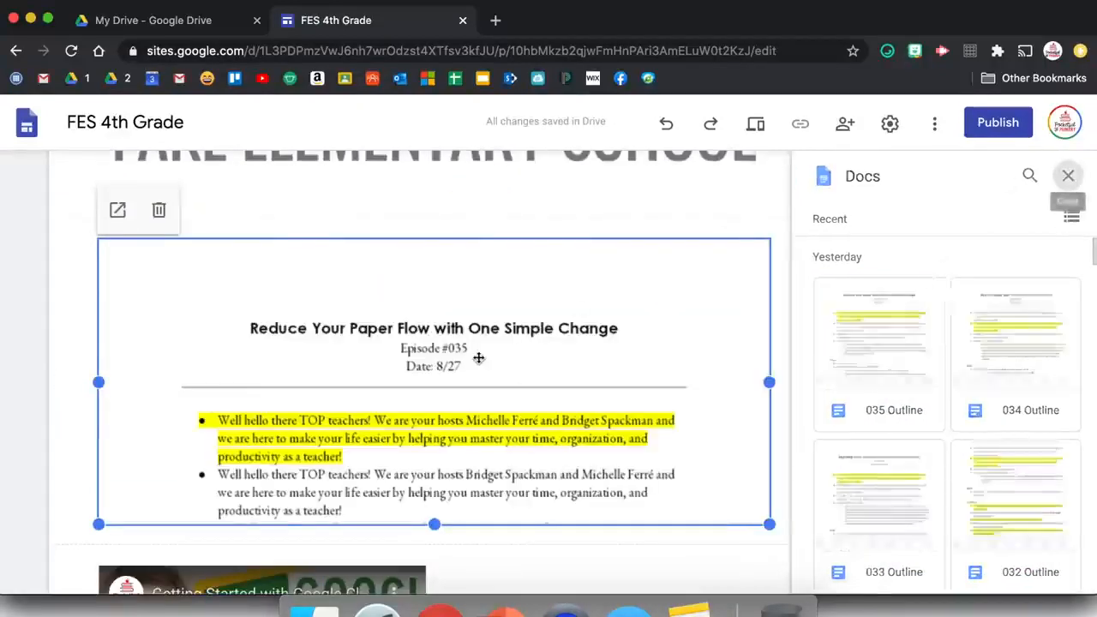
Extend the lower edge of the embedded 035 Outline document to show more of its text.
{"action": "scroll", "coordinate": [479, 359], "scroll_direction": "up", "scroll_amount": 1}
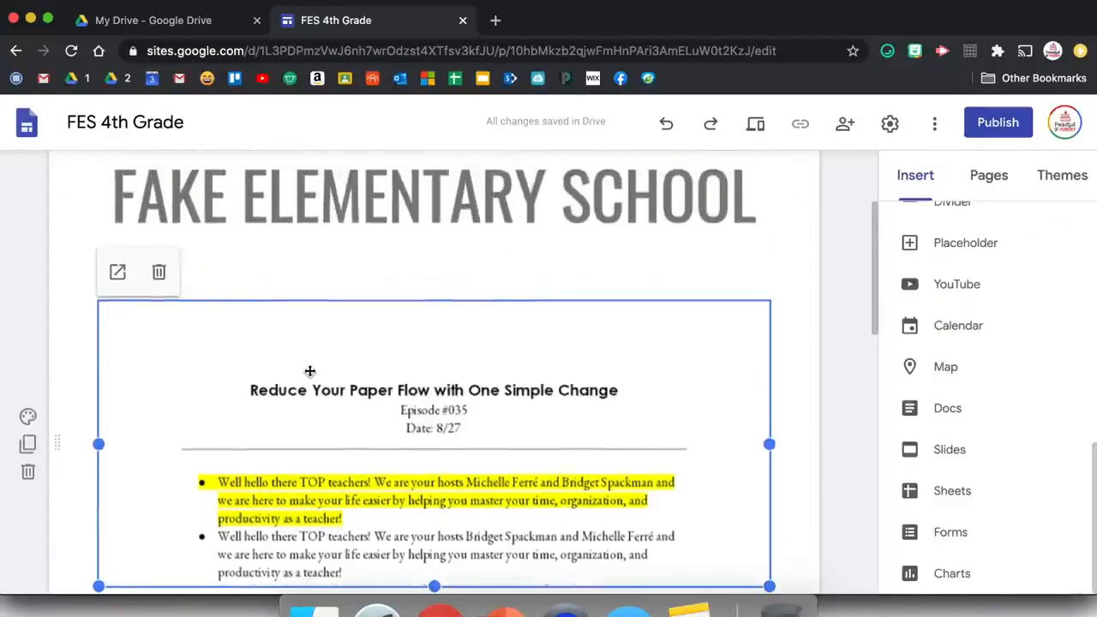
{"action": "scroll", "coordinate": [412, 342], "scroll_direction": "down", "scroll_amount": 5}
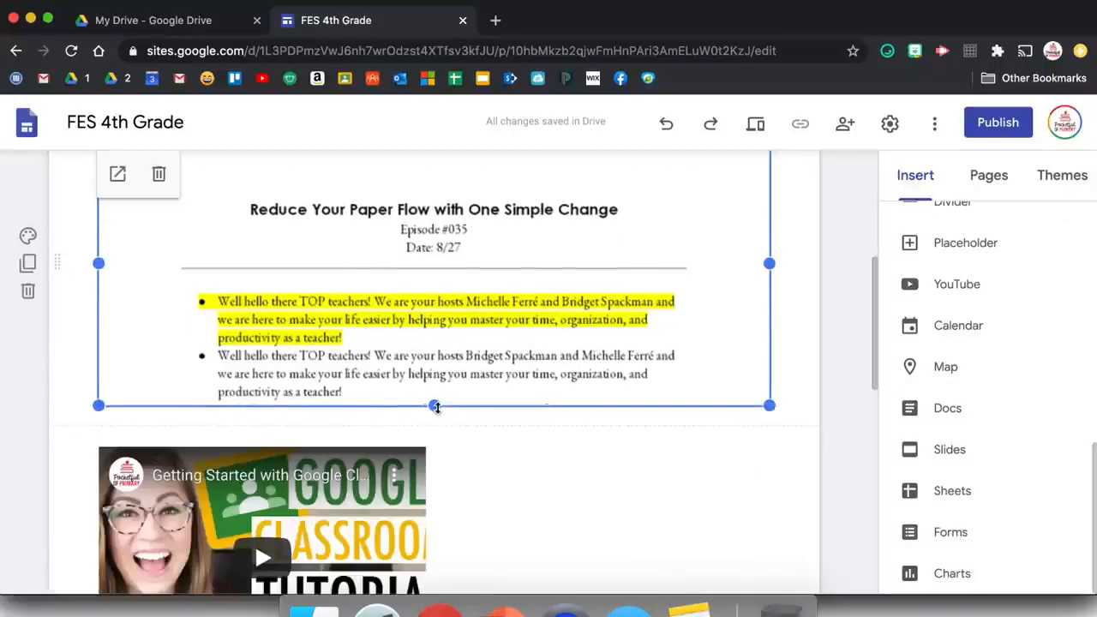
{"action": "left_click_drag", "start_coordinate": [437, 501], "coordinate": [435, 500]}
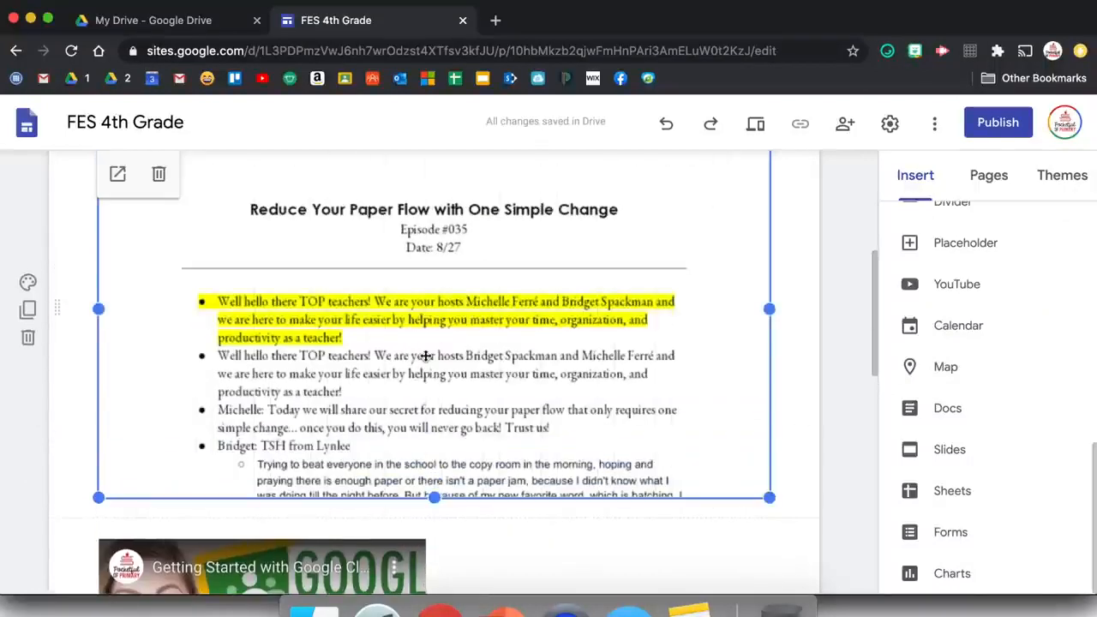
Move the 035 Outline document section below the Google Classroom tutorial video section.
{"action": "scroll", "coordinate": [529, 361], "scroll_direction": "up", "scroll_amount": 7}
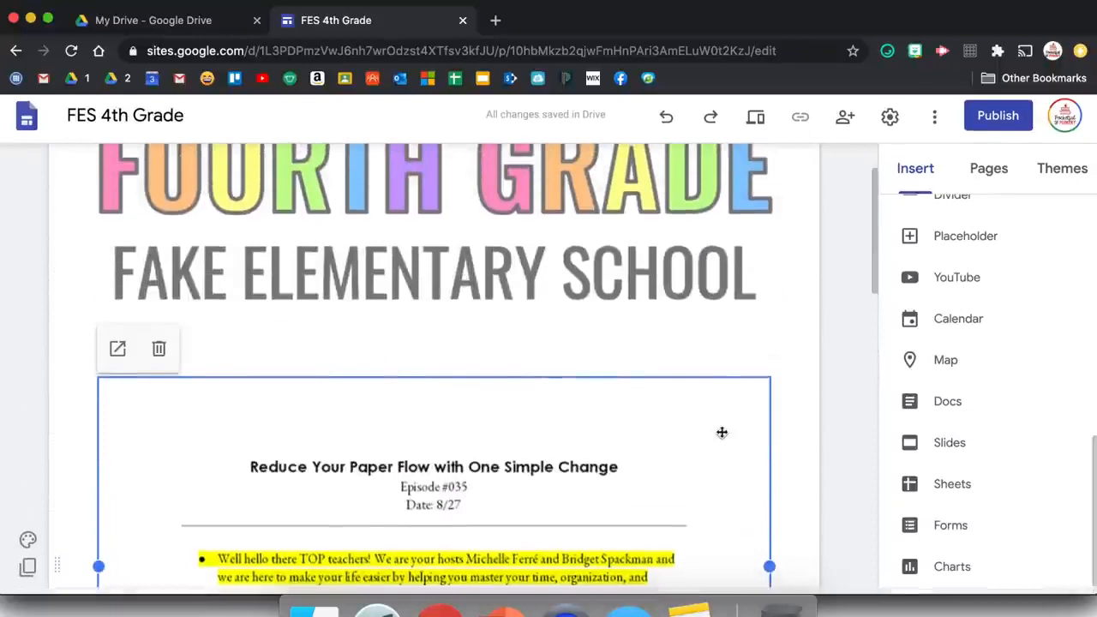
{"action": "scroll", "coordinate": [69, 499], "scroll_direction": "down", "scroll_amount": 6}
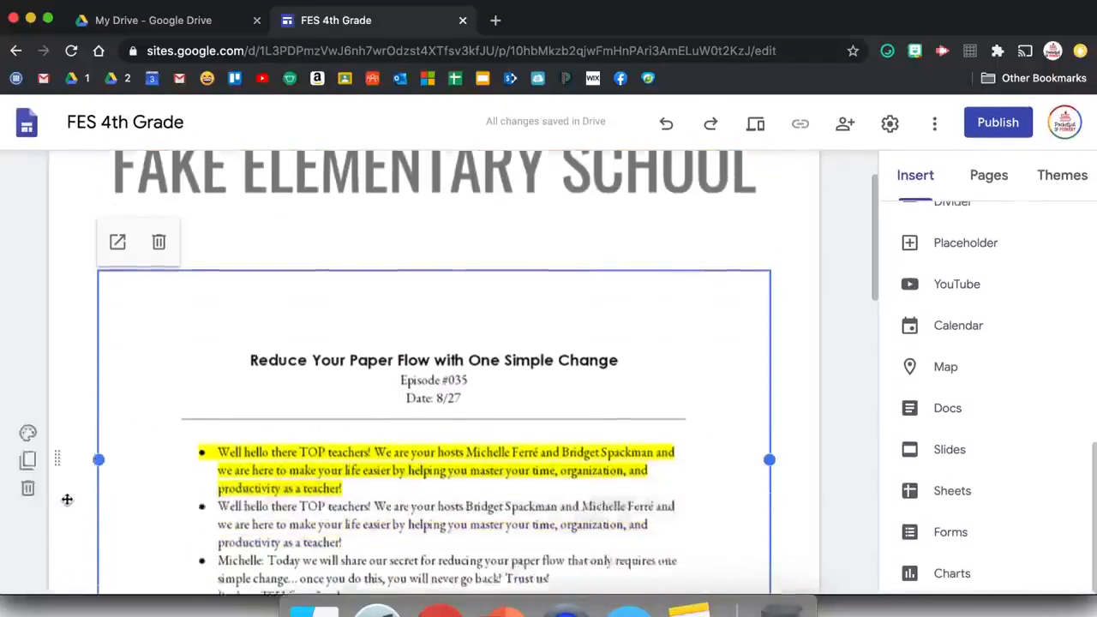
{"action": "scroll", "coordinate": [66, 499], "scroll_direction": "down", "scroll_amount": 1}
{"action": "left_click_drag", "start_coordinate": [58, 293], "coordinate": [61, 392]}
{"action": "scroll", "coordinate": [312, 244], "scroll_direction": "up", "scroll_amount": 10}
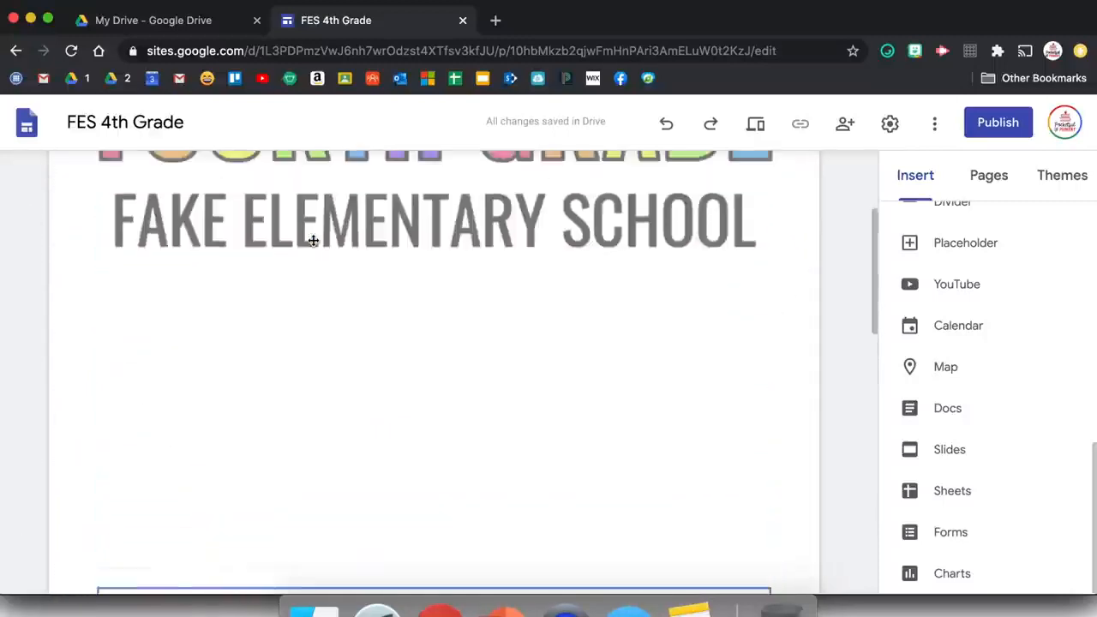
{"action": "scroll", "coordinate": [549, 367], "scroll_direction": "down", "scroll_amount": 3}
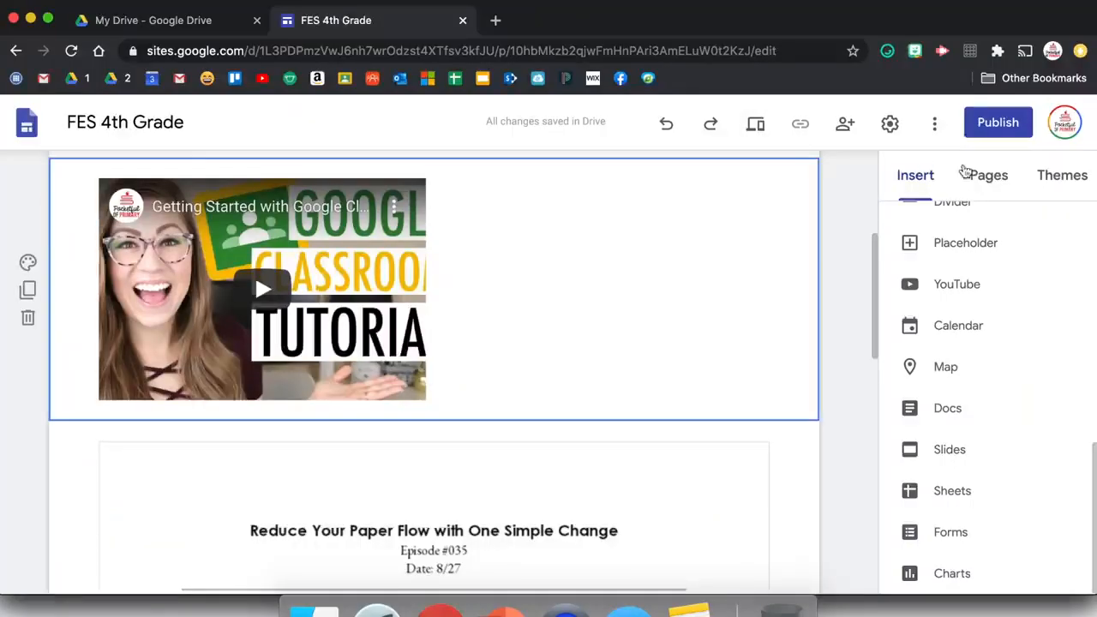
Open the HELP page under E-LEARNING and delete the title text overlapping its header banner.
{"action": "left_click", "coordinate": [980, 175]}
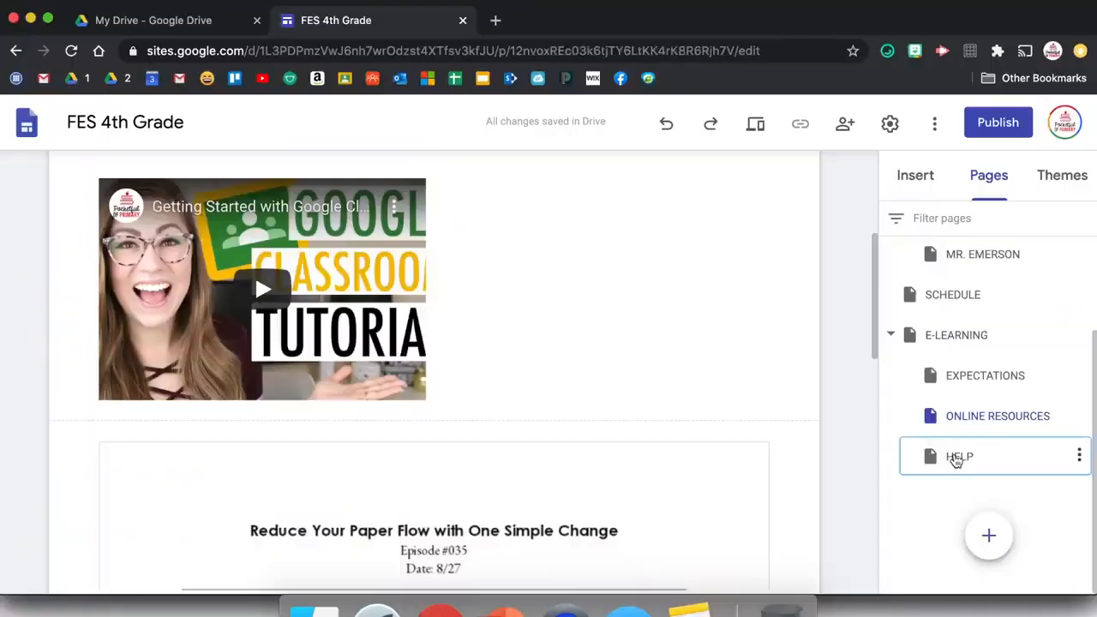
{"action": "left_click", "coordinate": [957, 460]}
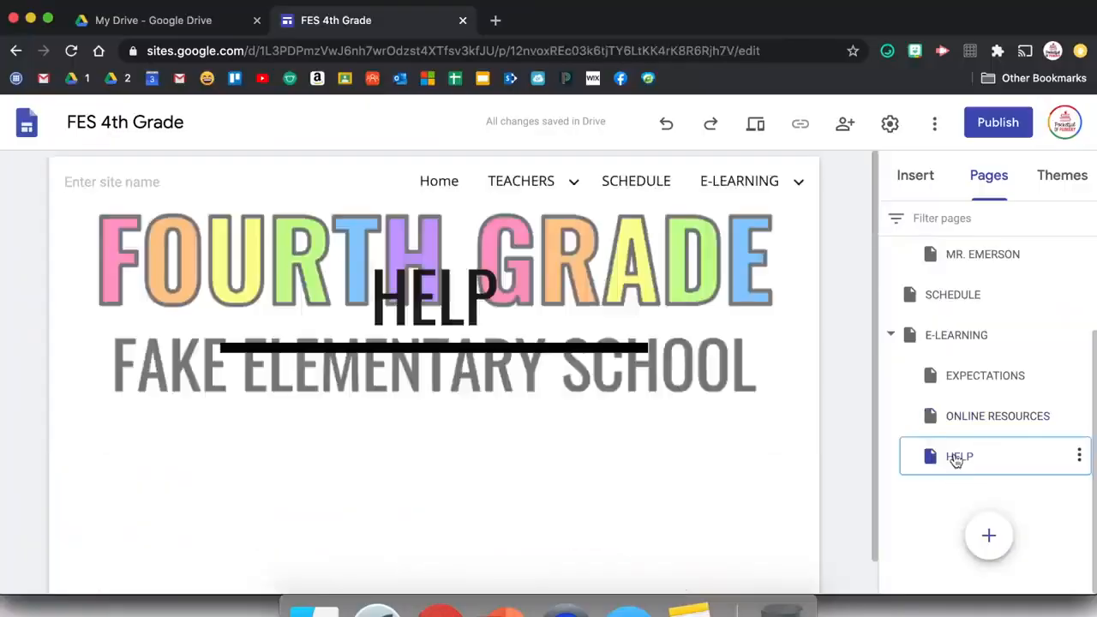
{"action": "left_click", "coordinate": [648, 313]}
{"action": "left_click", "coordinate": [602, 219]}
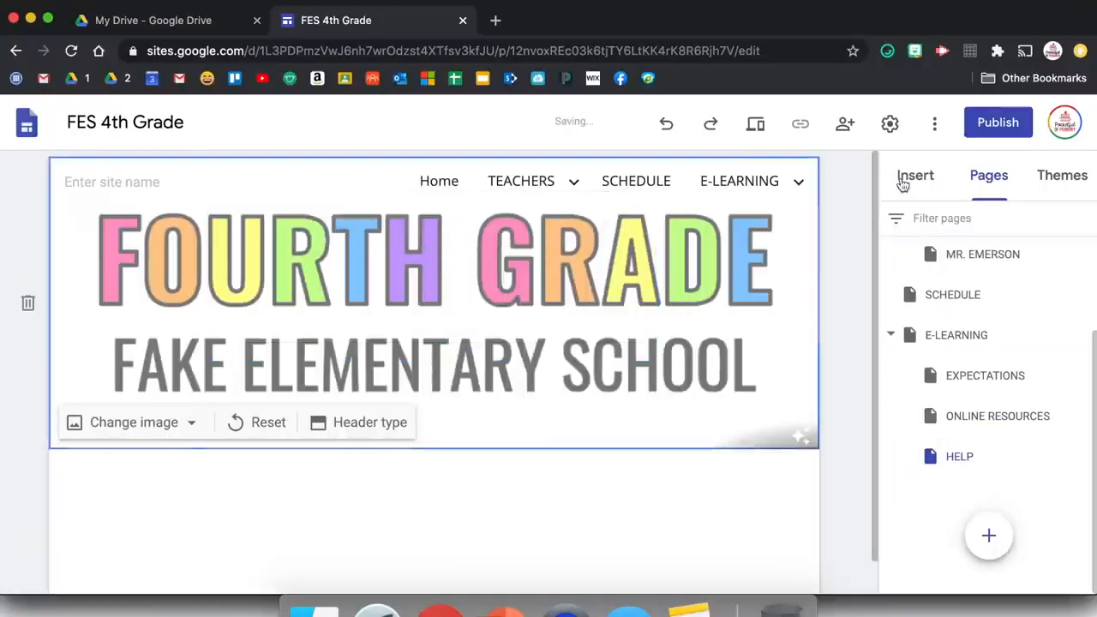
Add collapsible text below the HELP header with heading "HOW DO I GET TO GOOGLE CLASSROOM?" and body "I would answer the question here.".
{"action": "left_click", "coordinate": [914, 177]}
{"action": "scroll", "coordinate": [968, 287], "scroll_direction": "up", "scroll_amount": 5}
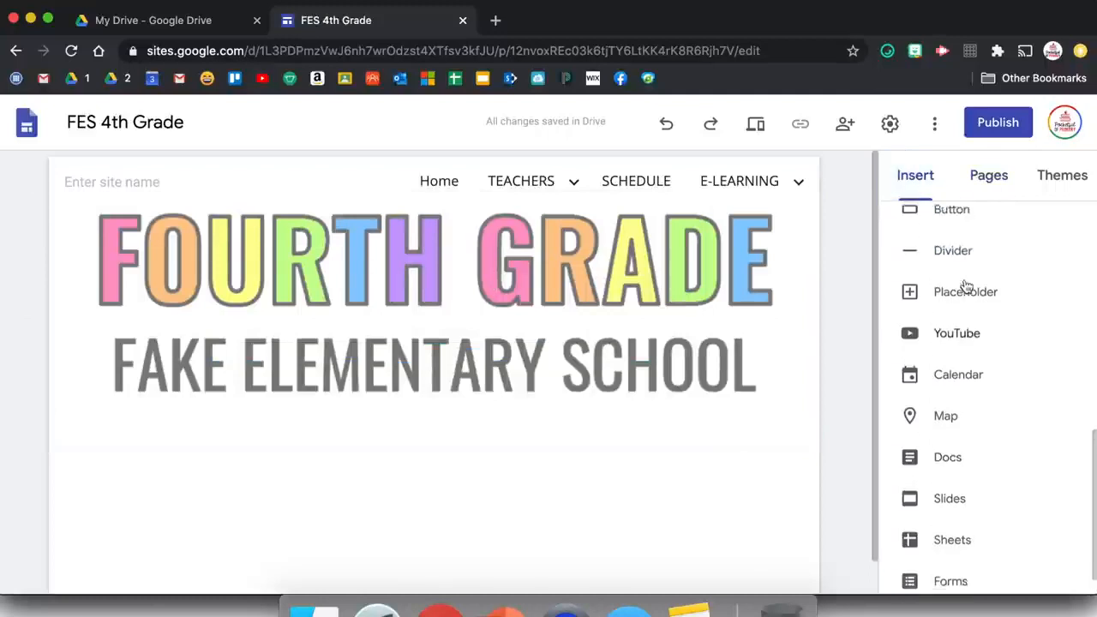
{"action": "left_click", "coordinate": [961, 365]}
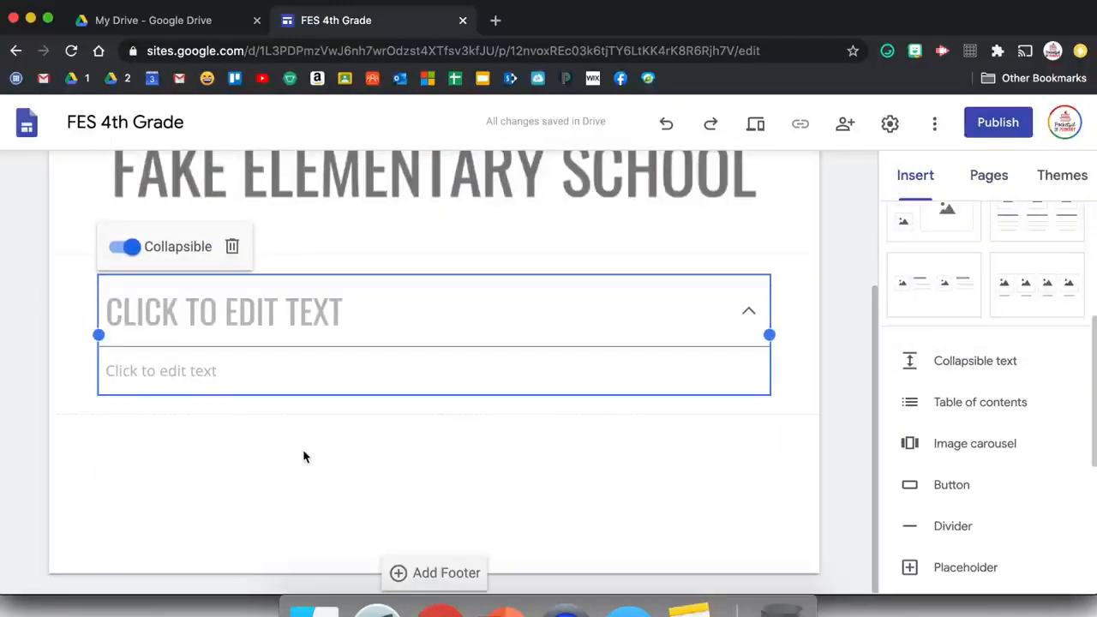
{"action": "left_click", "coordinate": [257, 311]}
{"action": "type", "text": "HOW DO I GET TO GOOGLE CLASSROOM?"}
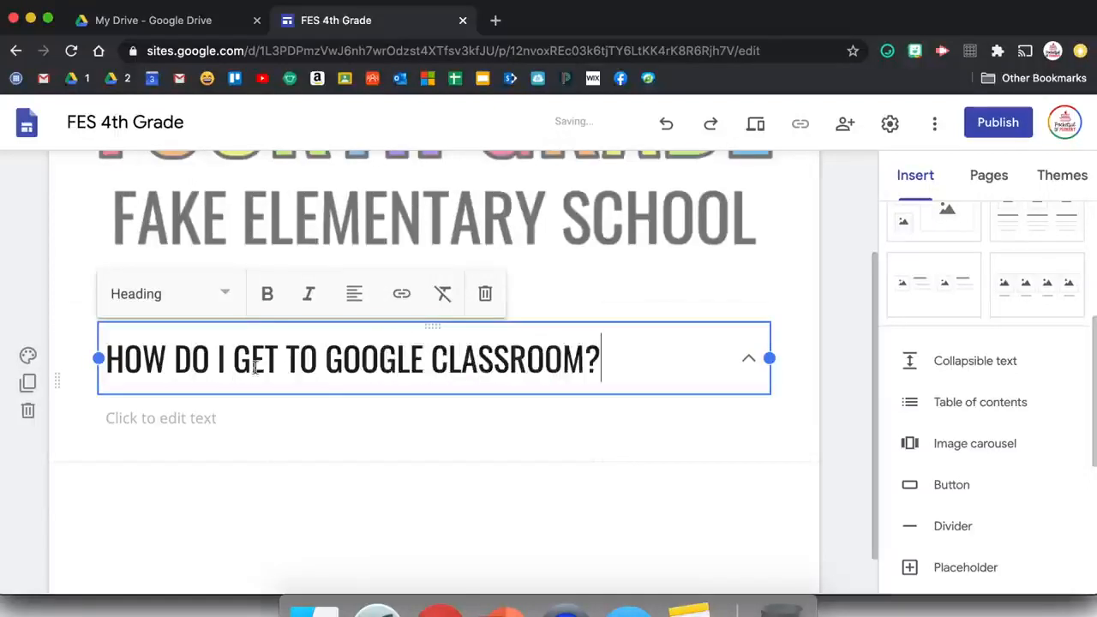
{"action": "left_click", "coordinate": [213, 424]}
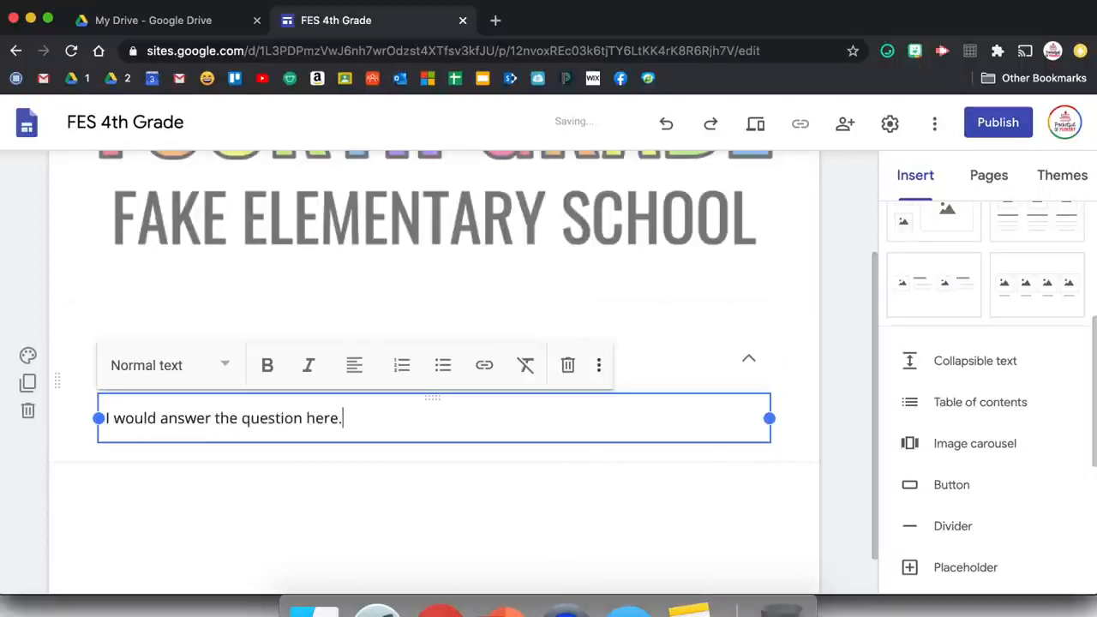
Preview the HELP page to check its collapsible question, and return to editing.
{"action": "left_click", "coordinate": [746, 360]}
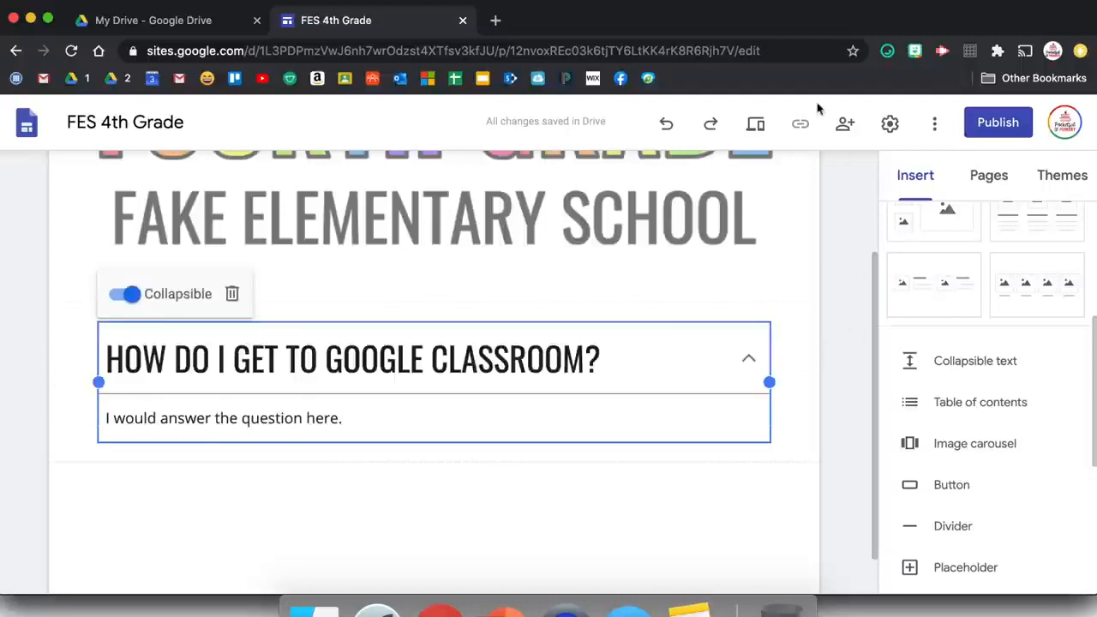
{"action": "left_click", "coordinate": [758, 125]}
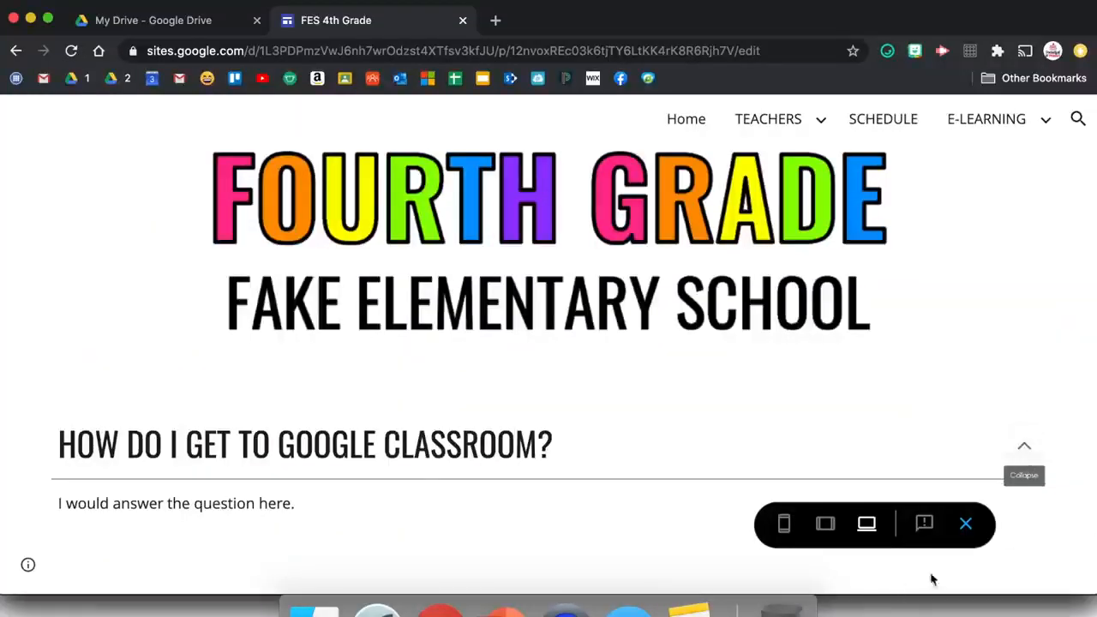
{"action": "left_click", "coordinate": [966, 525]}
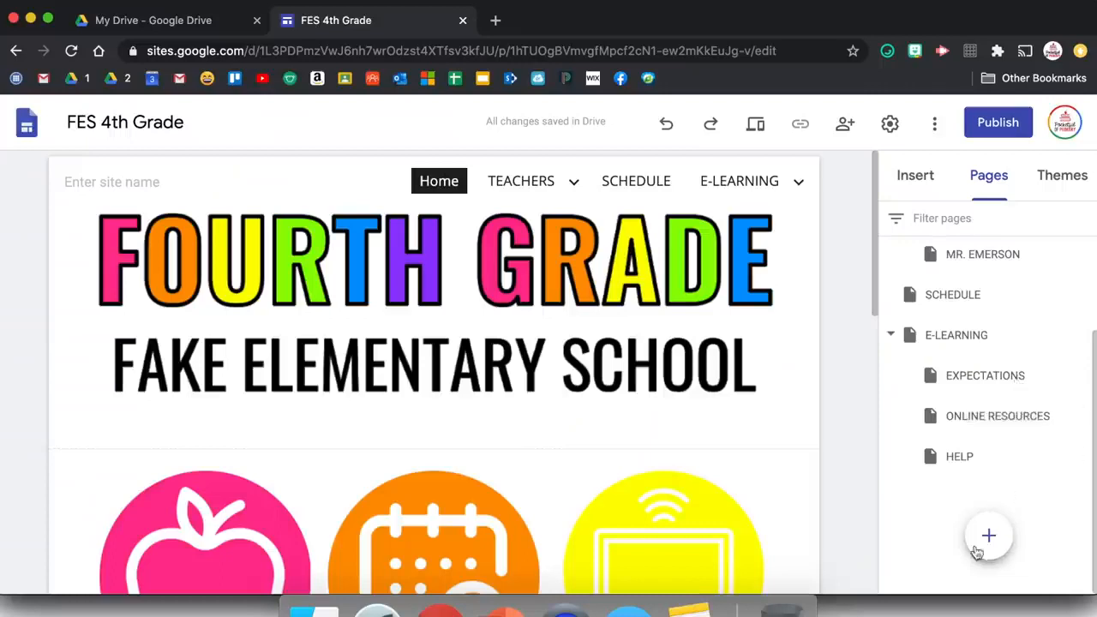
Create a page named CONTACT and move it to the end of the page list as a top-level page.
{"action": "left_click", "coordinate": [987, 535]}
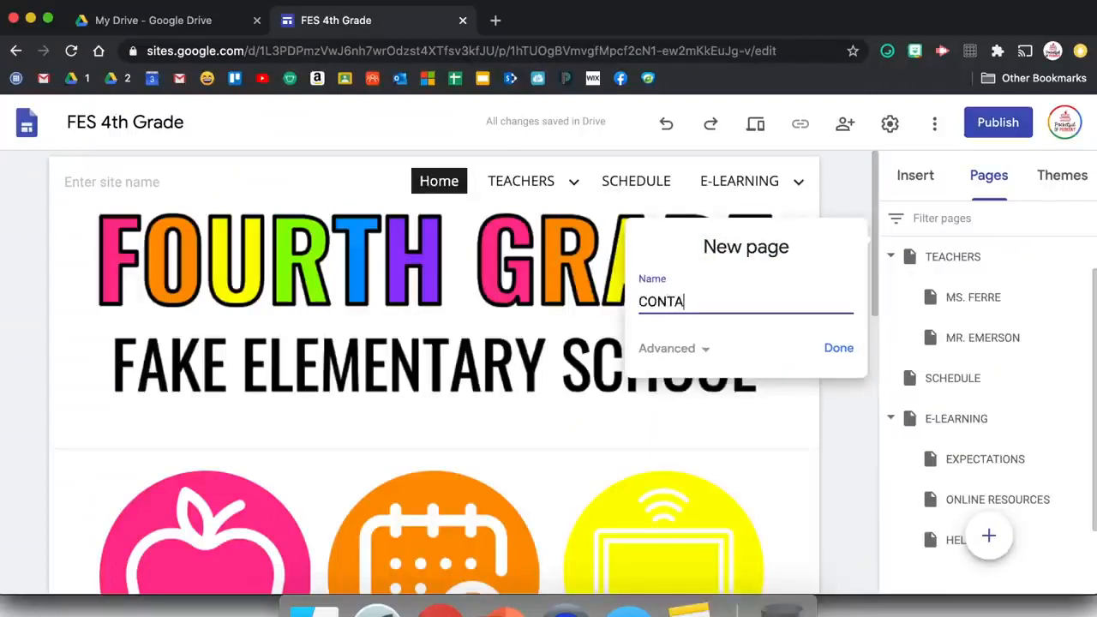
{"action": "left_click", "coordinate": [839, 349]}
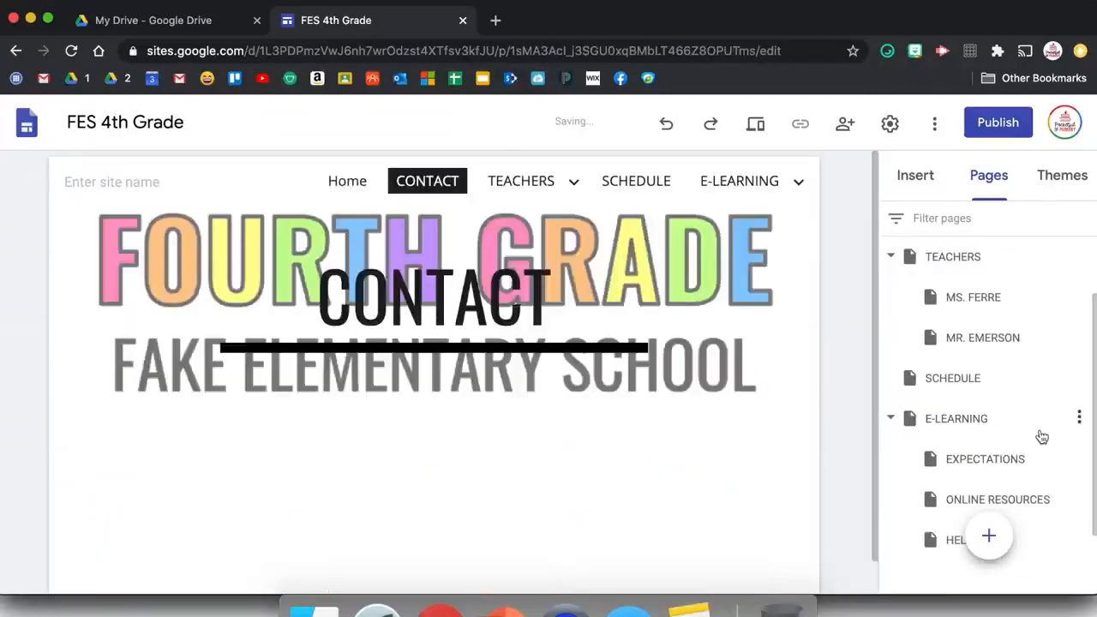
{"action": "left_click_drag", "start_coordinate": [967, 313], "coordinate": [956, 589]}
{"action": "left_click_drag", "start_coordinate": [962, 418], "coordinate": [901, 478]}
Delete the title text overlapping the CONTACT page's header banner.
{"action": "left_click", "coordinate": [565, 287]}
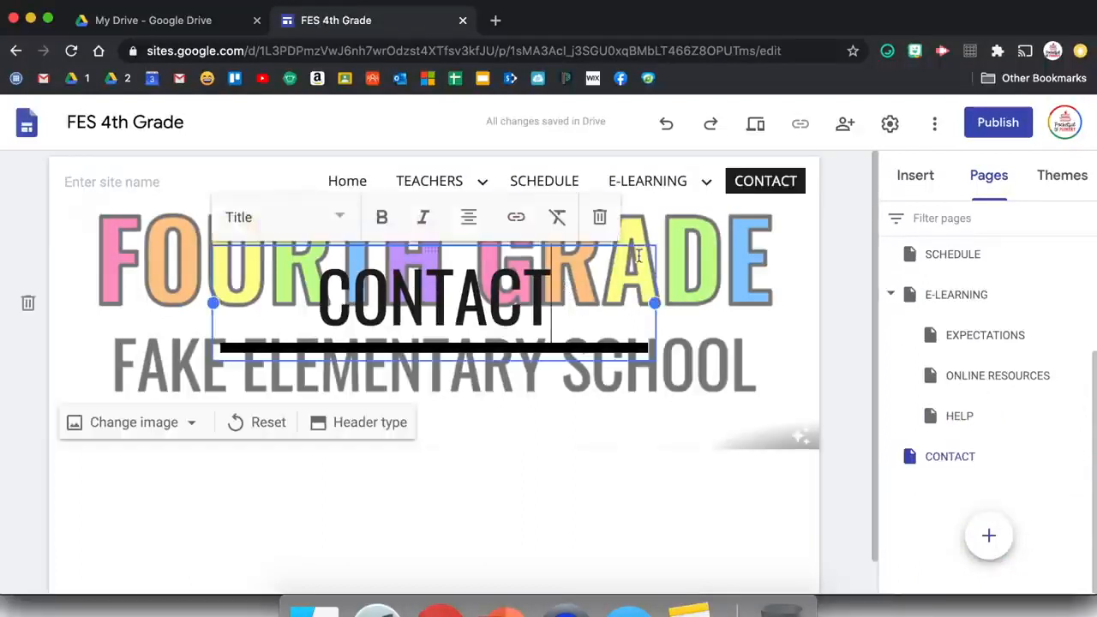
{"action": "left_click", "coordinate": [600, 218]}
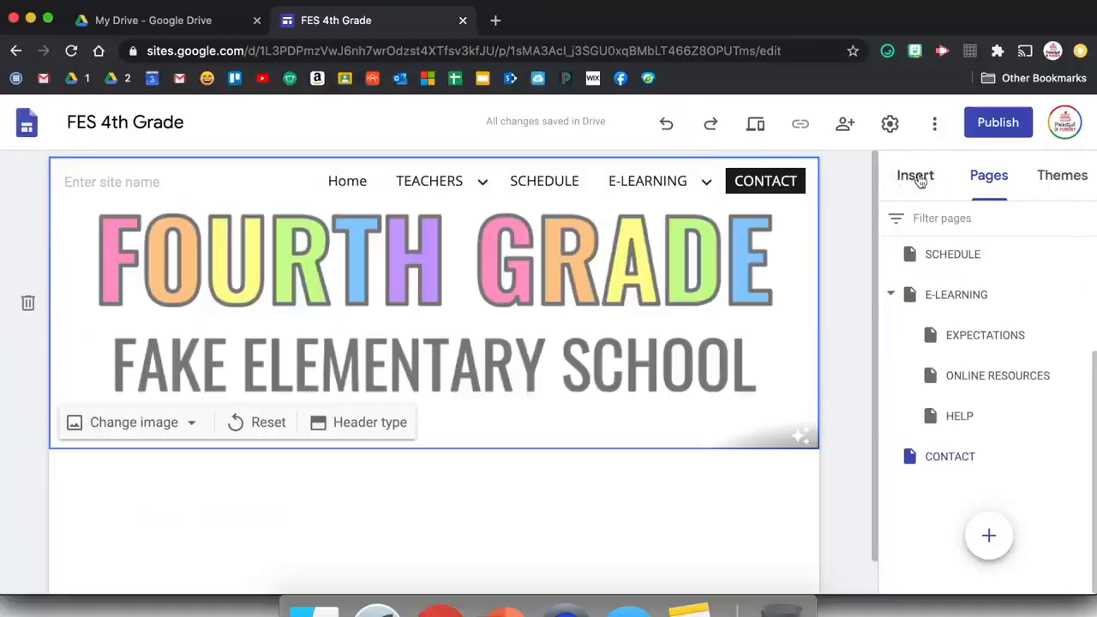
Start inserting a button on the CONTACT page.
{"action": "left_click", "coordinate": [915, 177]}
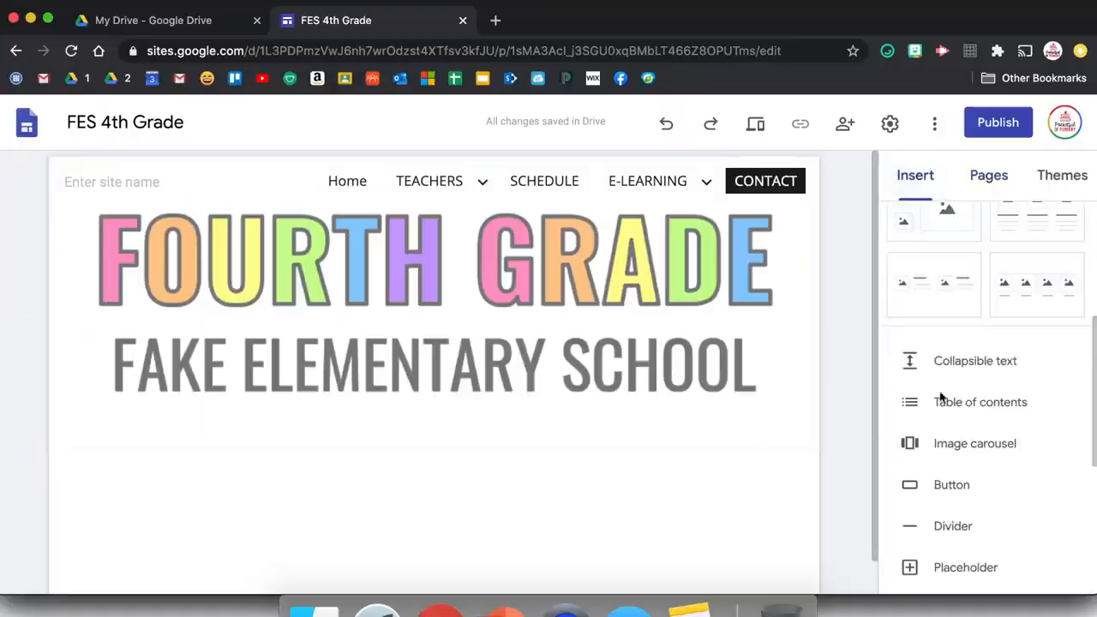
{"action": "left_click", "coordinate": [949, 494]}
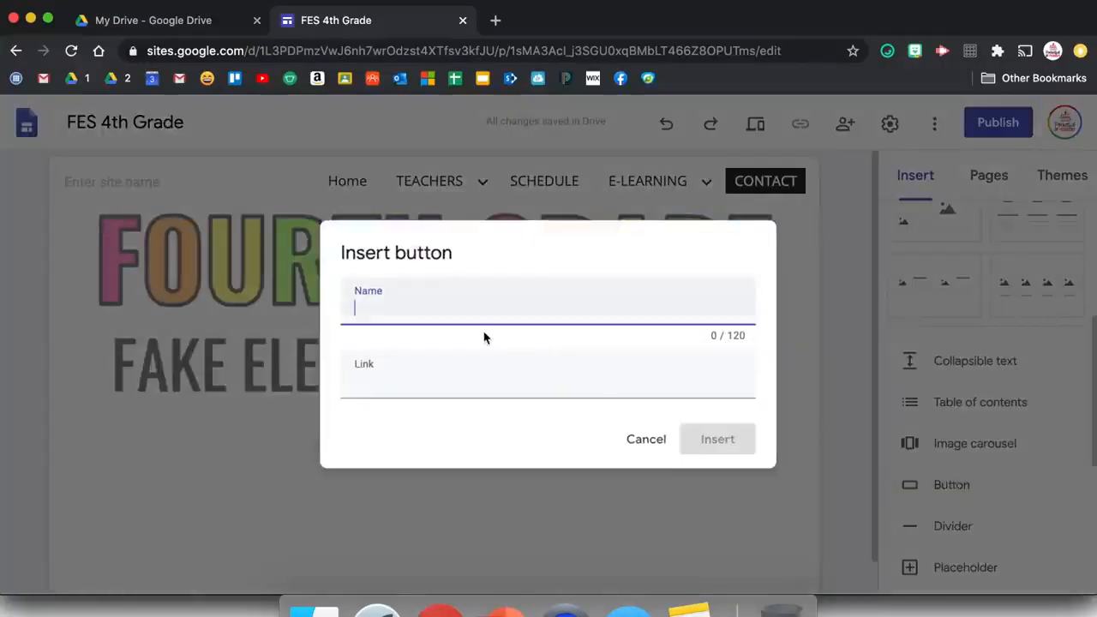